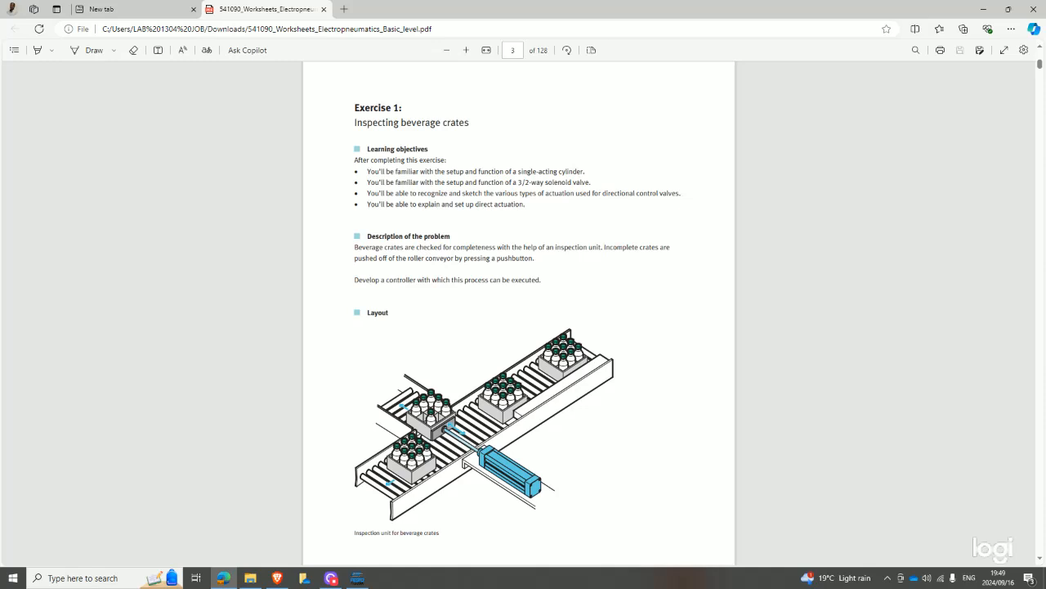
Examine the Festo valve photo in the Brave browser, close it, and enlarge the Exercise 1 worksheet page for reading.
key("alt+Tab")
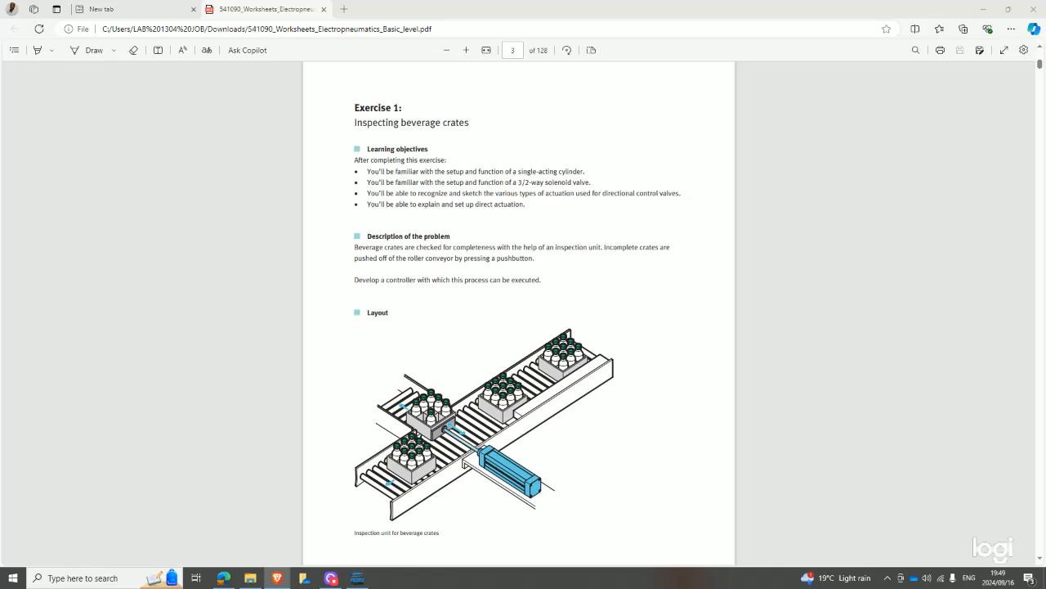
left_click_drag(1045, 188, 677, 75)
left_click(848, 75)
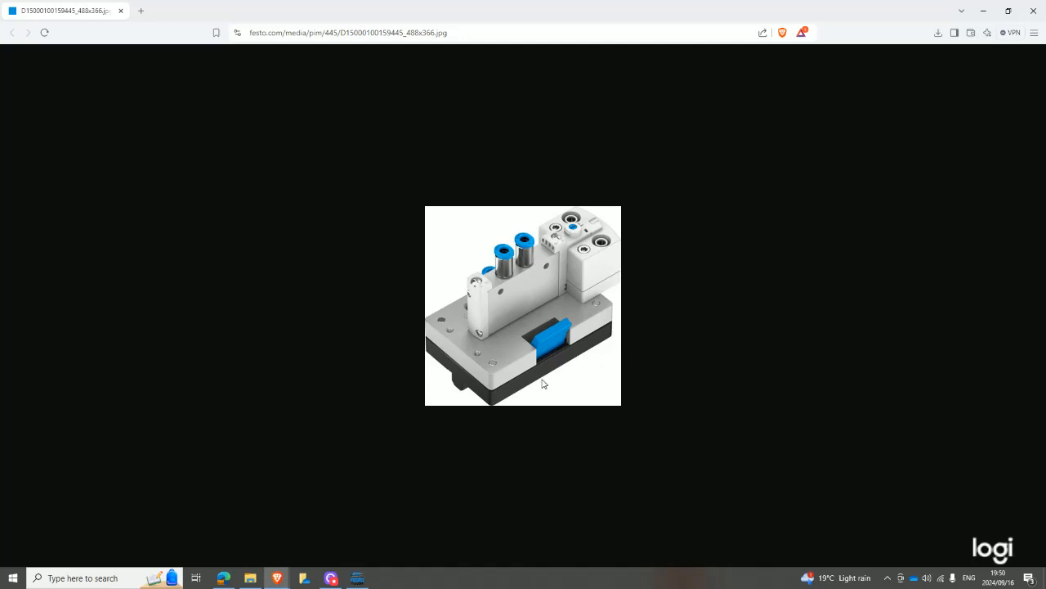
mouse_move(339, 579)
left_click(1032, 13)
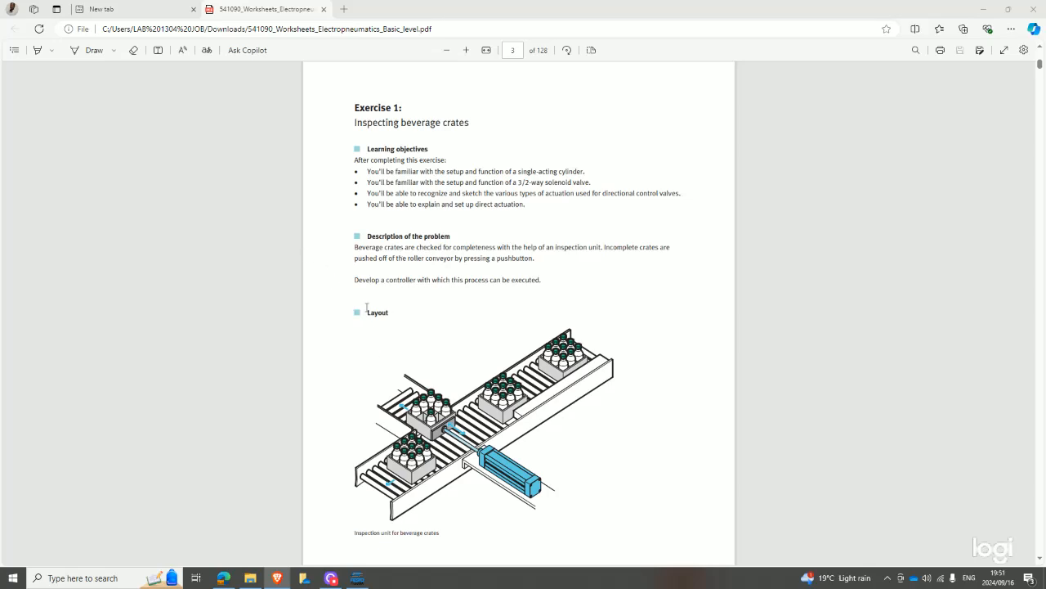
scroll(403, 367, "up", 2)
scroll(399, 367, "up", 1)
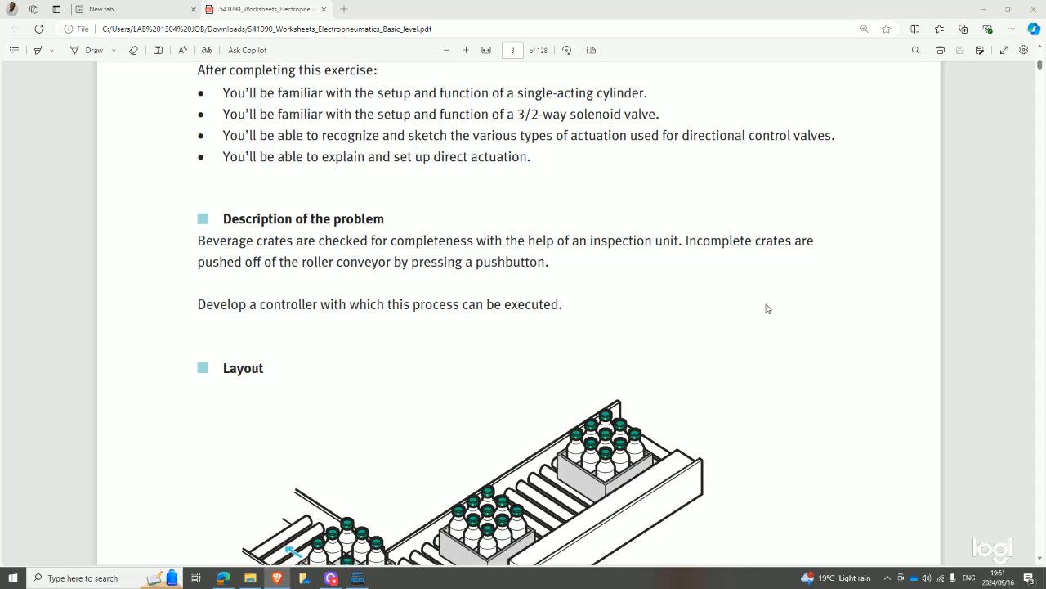
Switch to FluidSIM-P and place a manually actuated 3/2-way valve with spring return from the mechanically operated valves on the blank circuit.
left_click(357, 578)
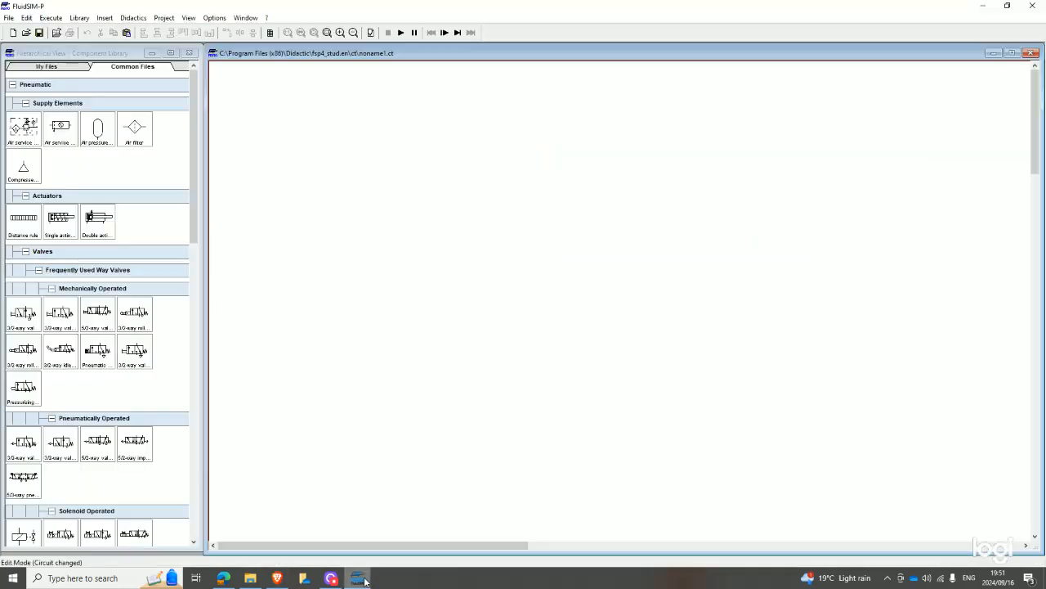
scroll(127, 455, "down", 3)
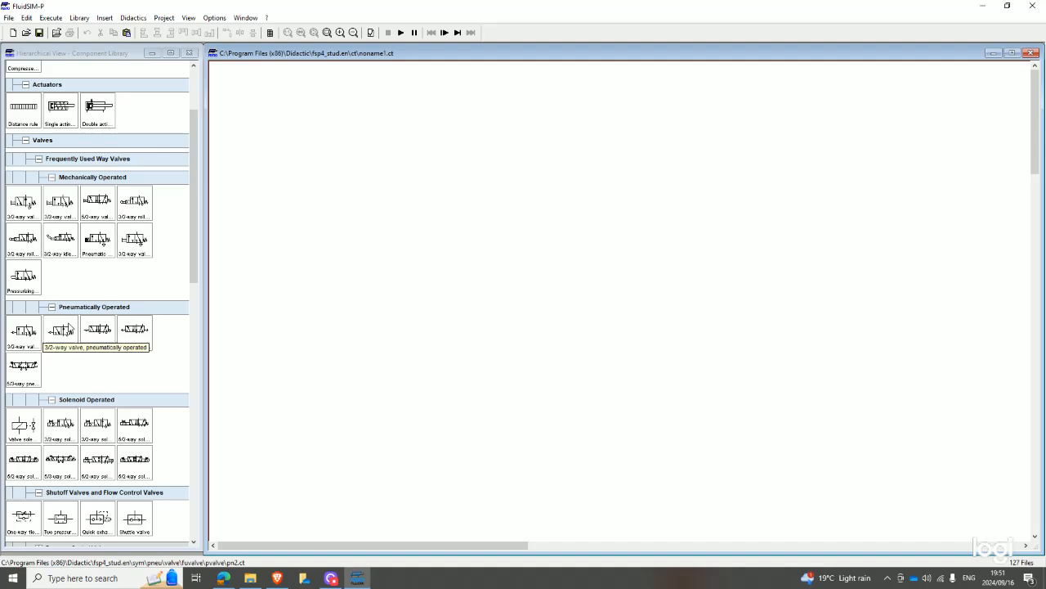
scroll(72, 450, "down", 3)
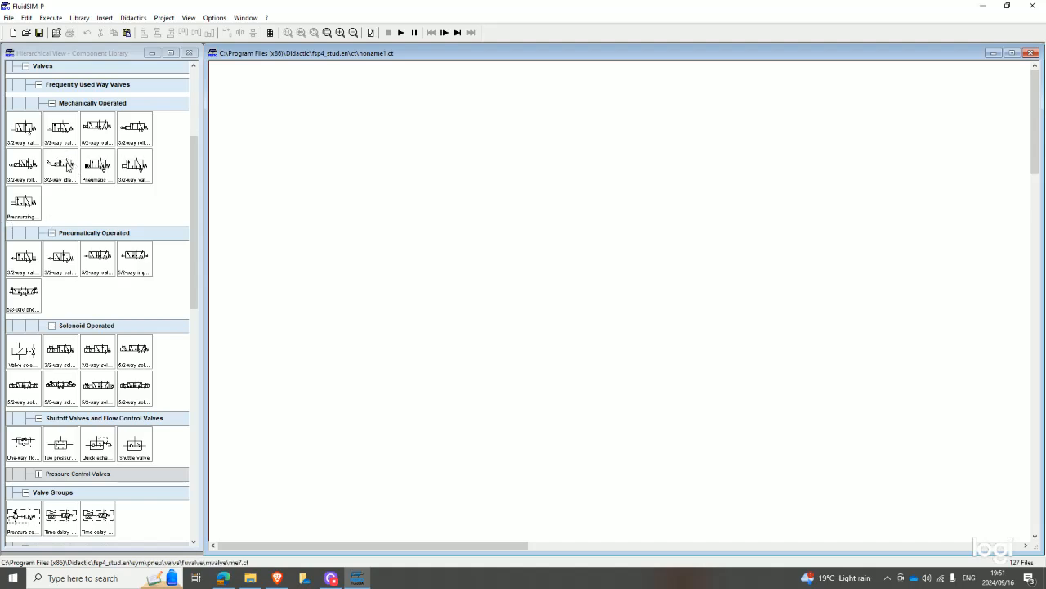
left_click_drag(133, 167, 338, 199)
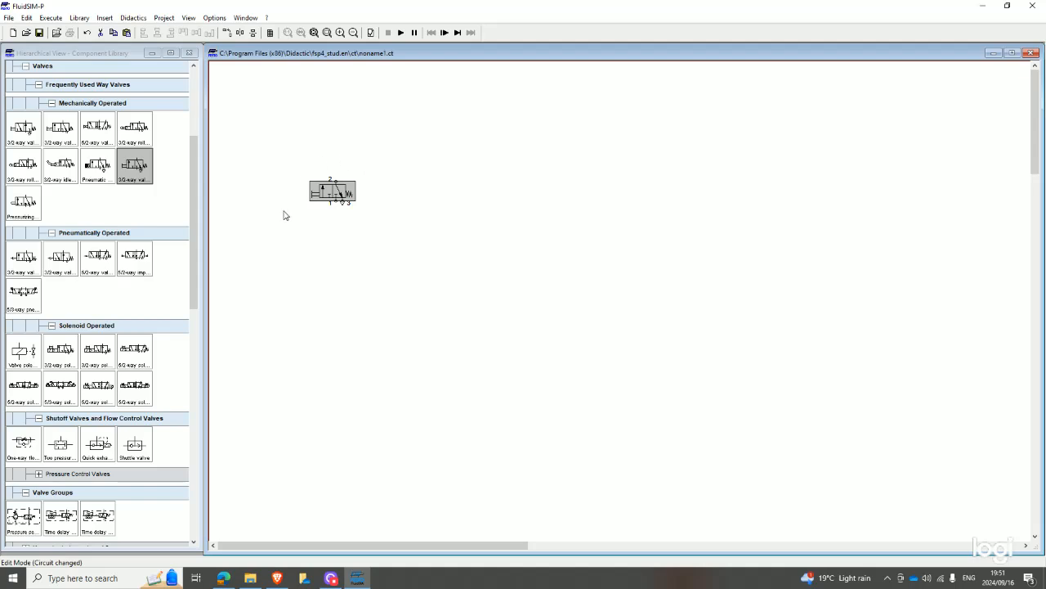
left_click(313, 32)
left_click_drag(459, 271, 433, 193)
left_click(450, 382)
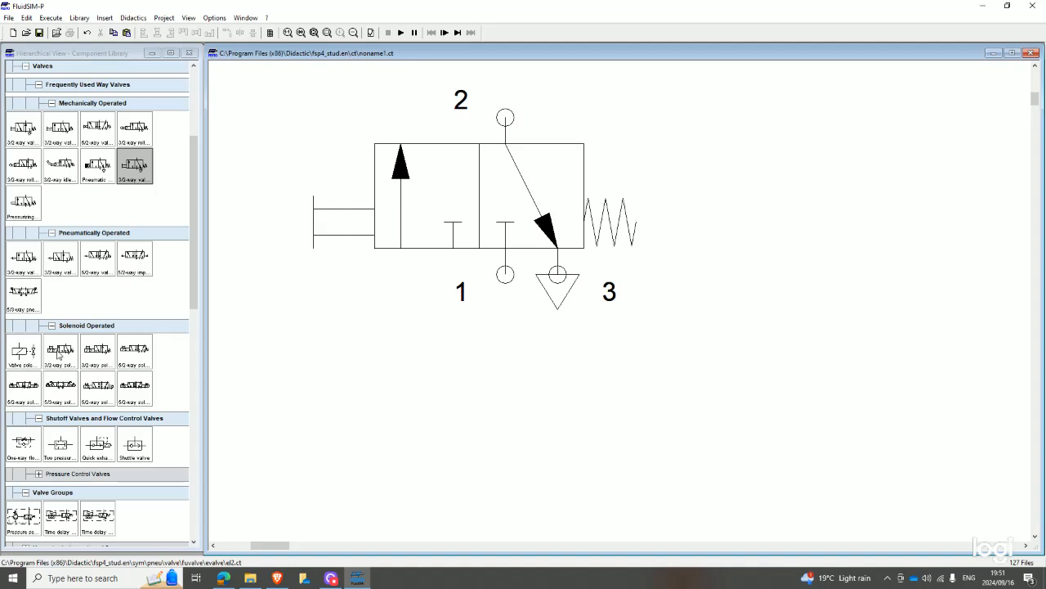
Place a solenoid-operated 3/2-way valve with spring return below the manually actuated valve for comparison.
left_click_drag(61, 353, 491, 446)
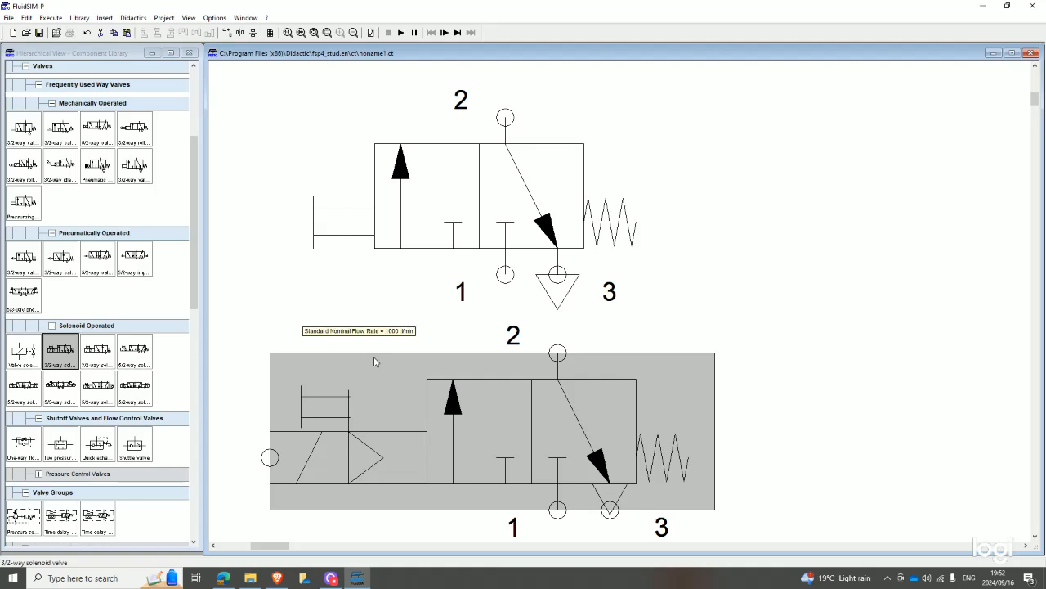
left_click(351, 303)
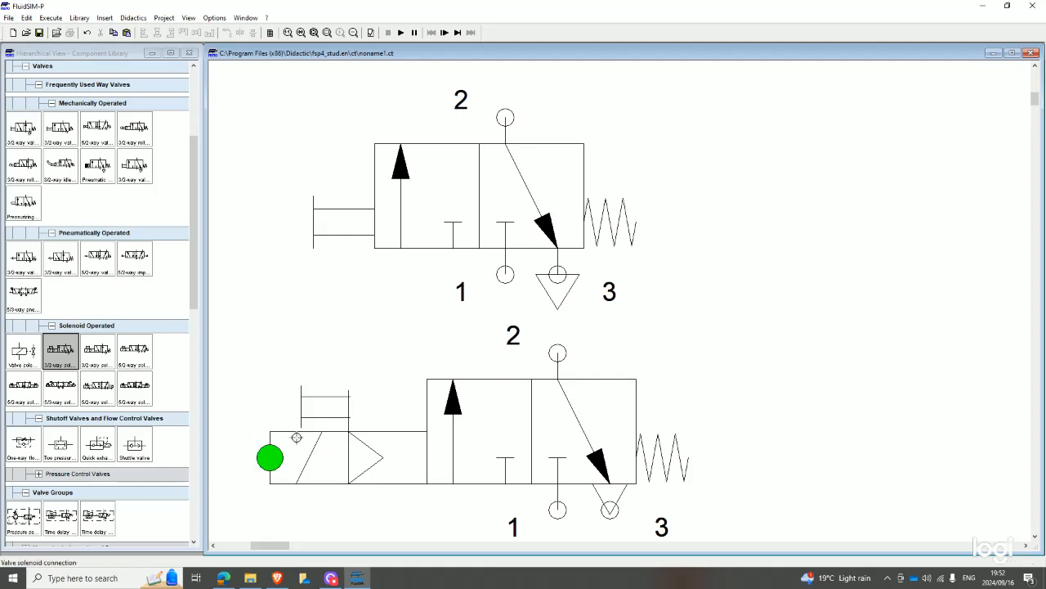
left_click(482, 427)
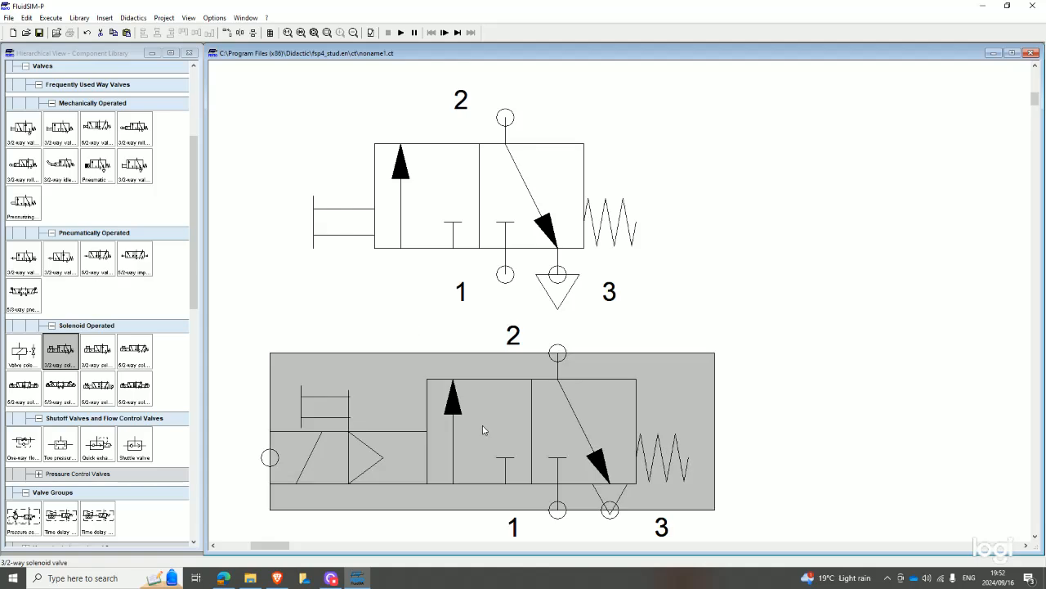
Delete both 3/2-way valves from the circuit.
scroll(502, 426, "down", 2)
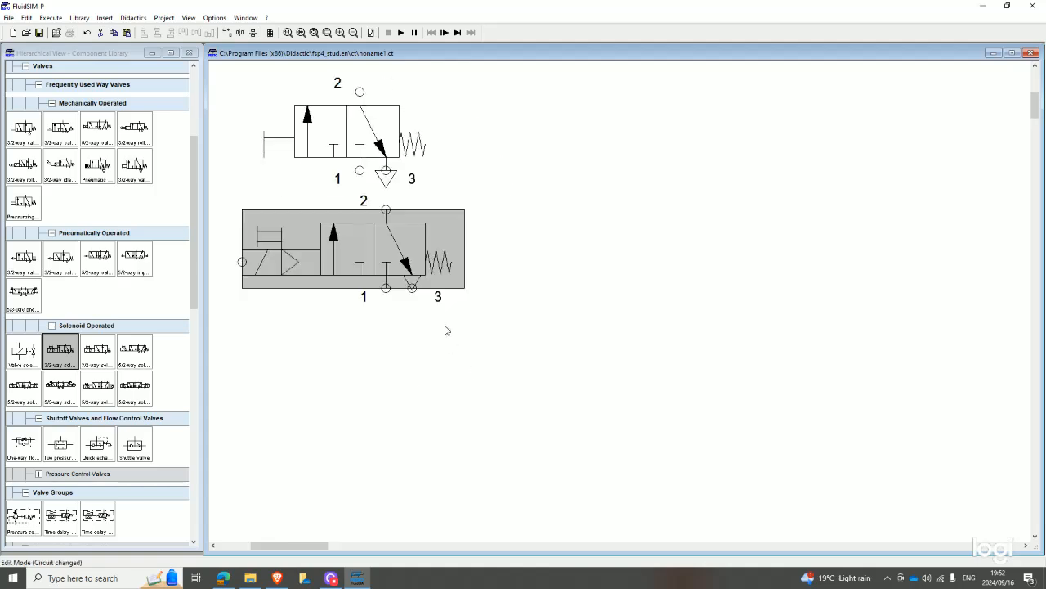
left_click_drag(223, 80, 412, 288)
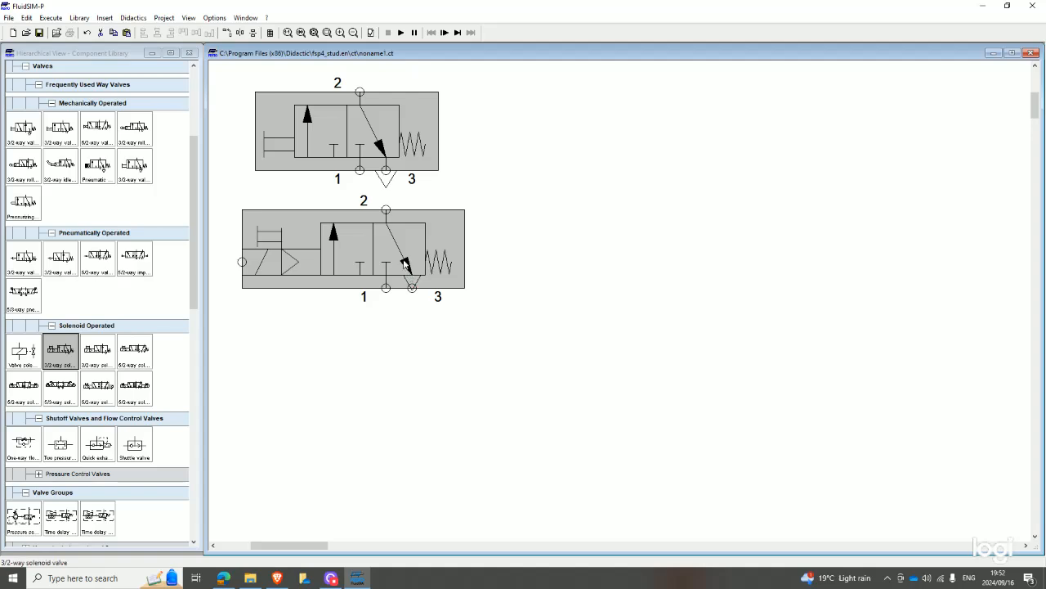
right_click(335, 150)
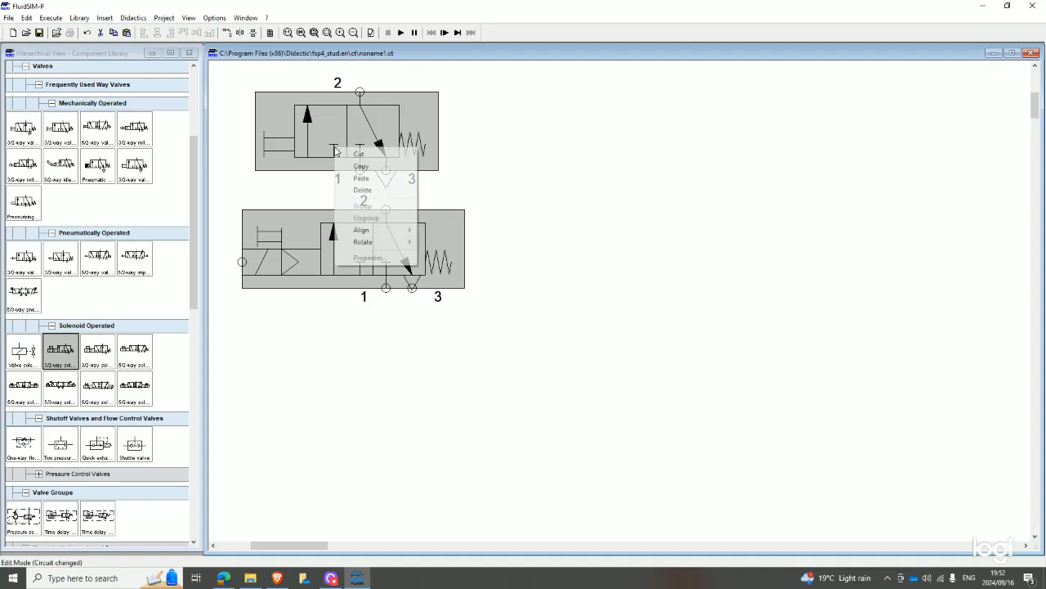
left_click(347, 190)
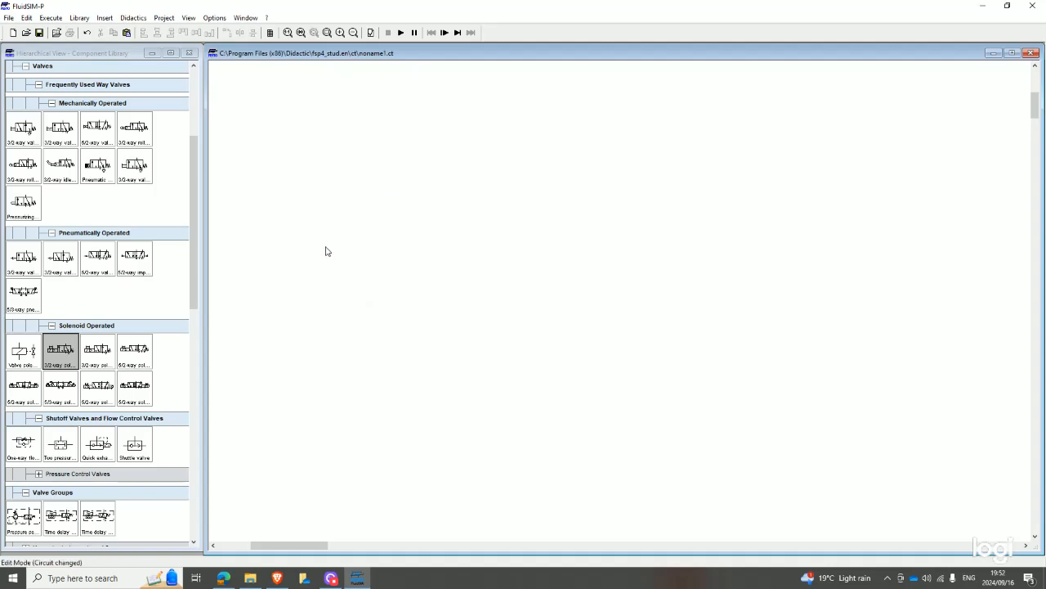
Switch to the PDF worksheet in Edge and read Exercise 1's title, learning objectives and description of the problem.
left_click(223, 578)
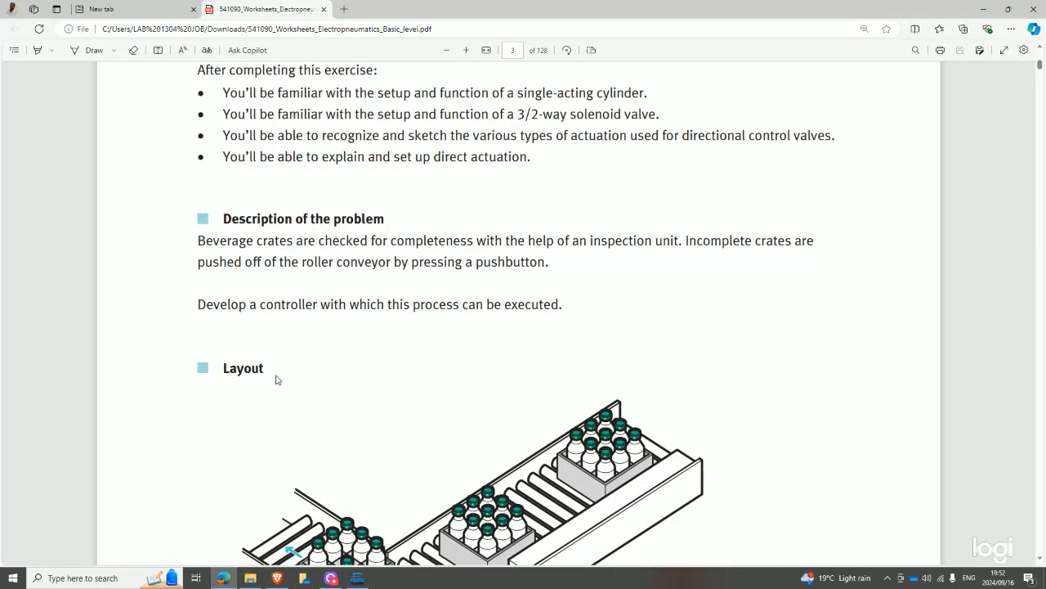
scroll(203, 234, "up", 3)
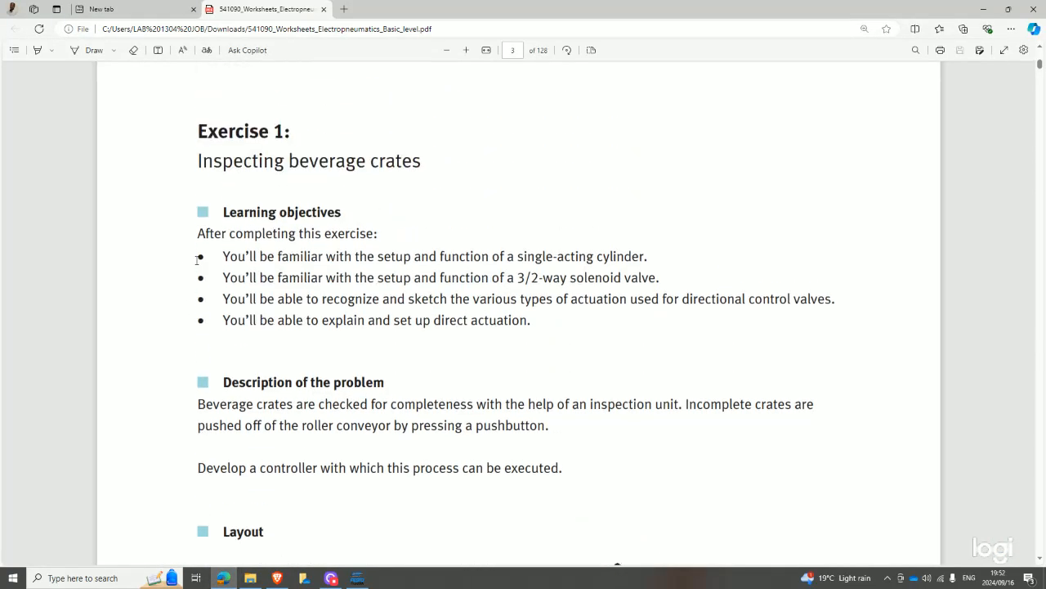
scroll(196, 261, "down", 1)
left_click_drag(196, 114, 421, 109)
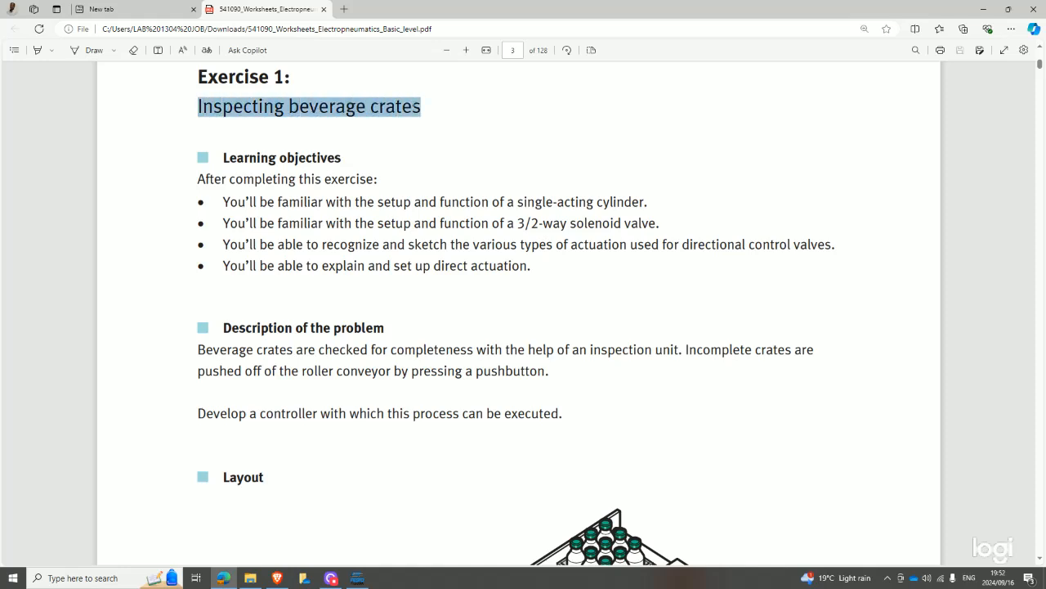
left_click(251, 328)
scroll(222, 297, "down", 1)
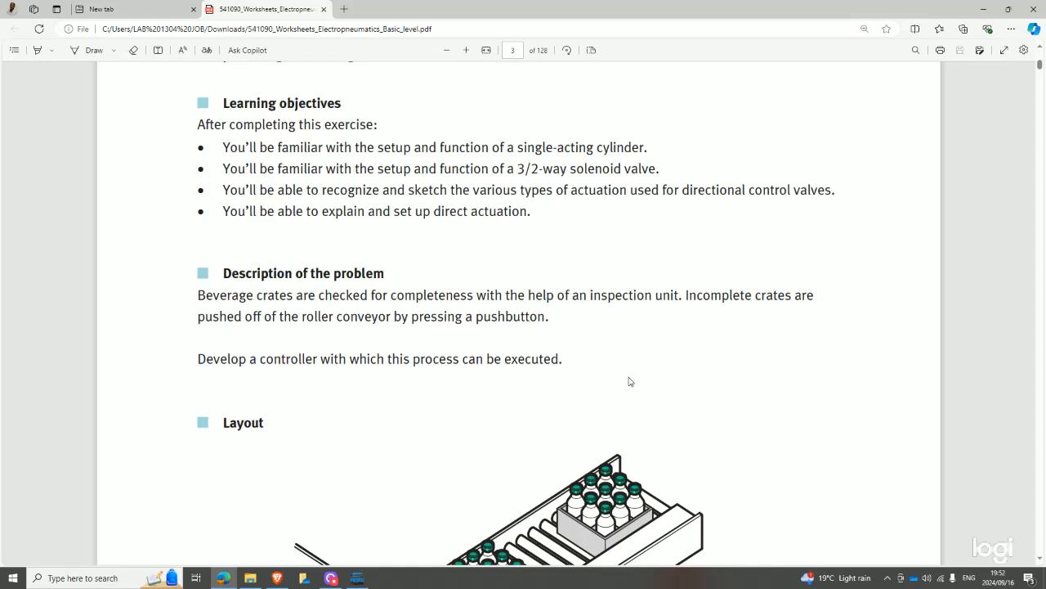
scroll(767, 316, "down", 1)
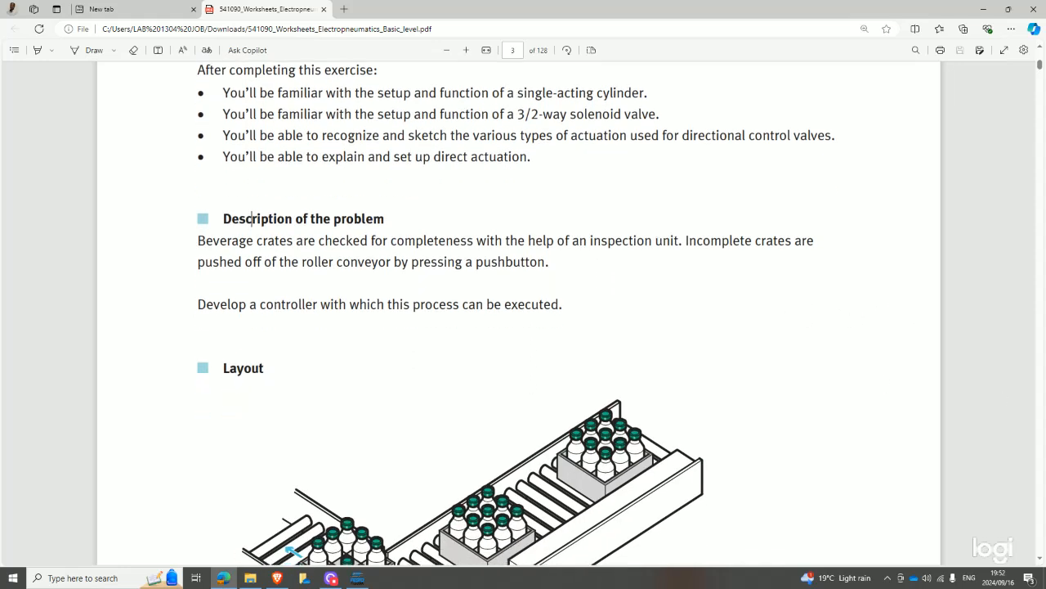
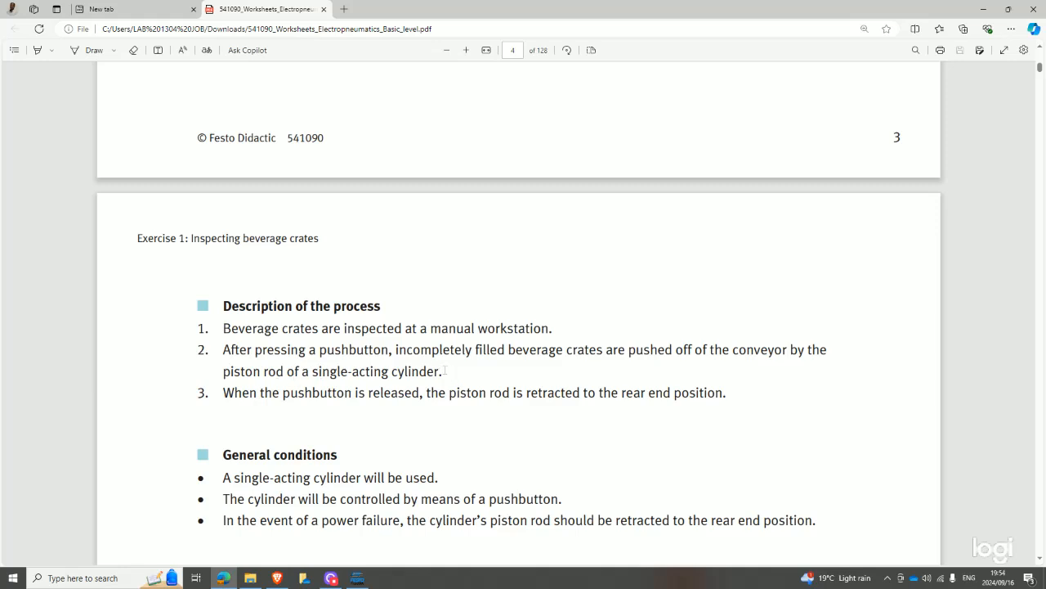
Highlight "single-acting cylinder" in yellow in the description of the process and select the phrase about pressing a pushbutton.
left_click_drag(442, 371, 308, 373)
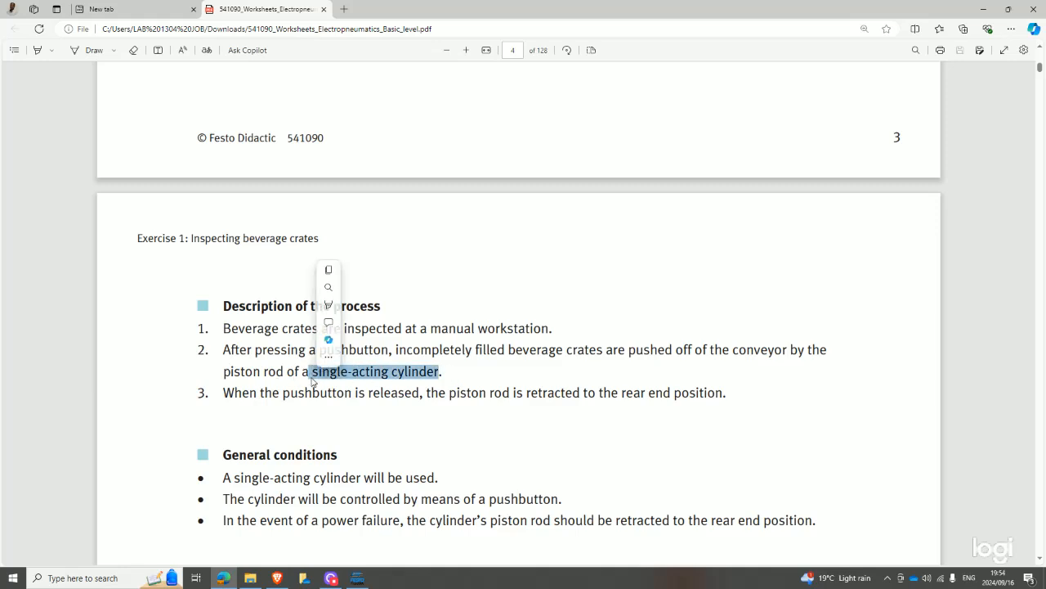
mouse_move(335, 304)
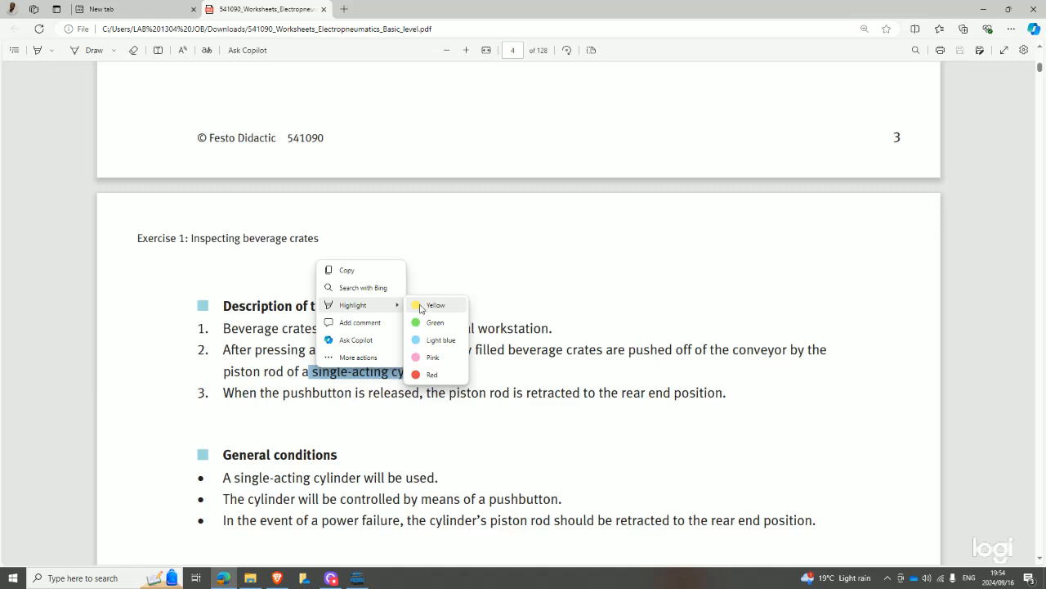
left_click(420, 307)
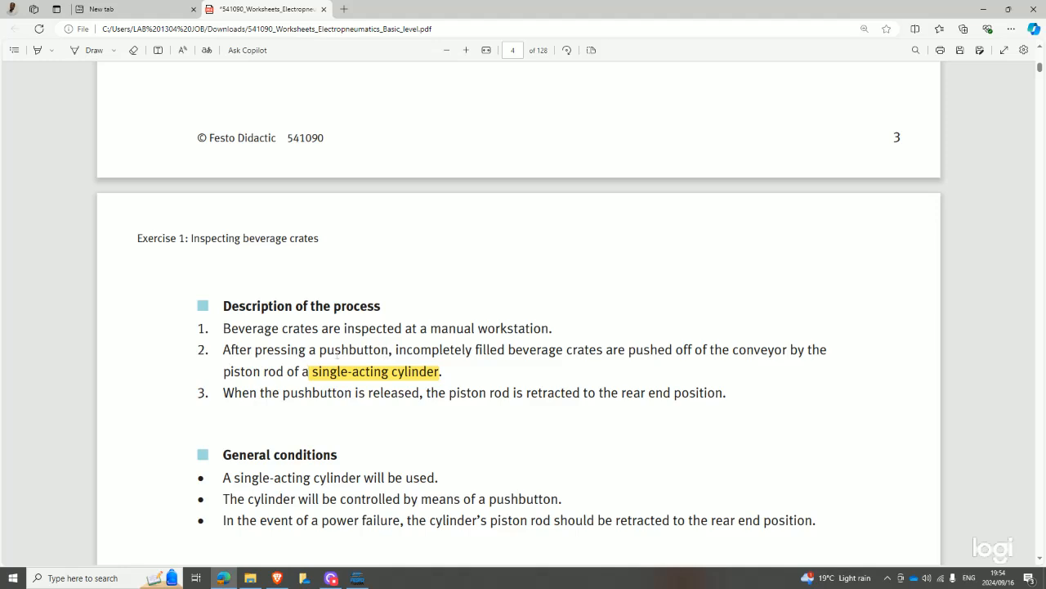
left_click_drag(386, 349, 233, 352)
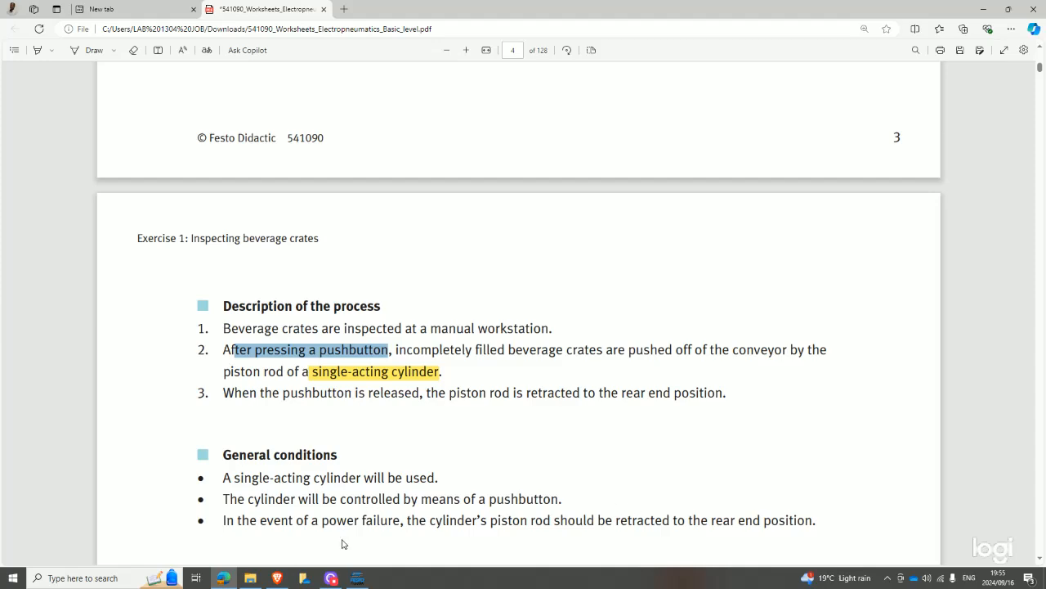
Switch to FluidSIM-P and place a single acting cylinder in the upper part of the circuit.
left_click(358, 578)
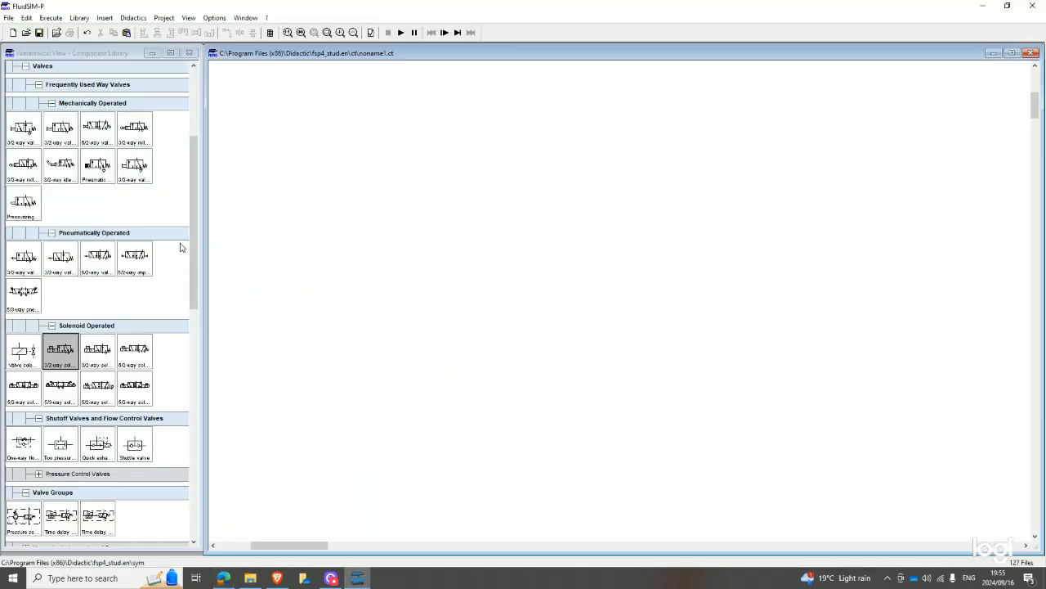
scroll(146, 272, "up", 5)
left_click_drag(67, 229, 306, 240)
left_click_drag(306, 175, 371, 162)
left_click(317, 316)
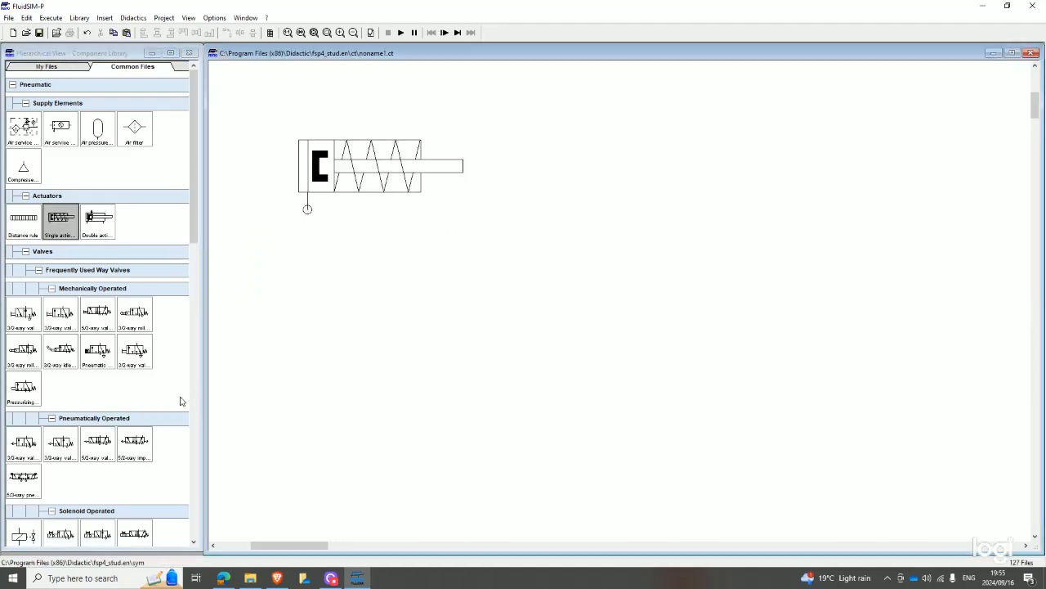
Add a compressed air supply and an air service unit below the cylinder, with the supply connected to the unit's inlet.
left_click_drag(24, 172, 256, 502)
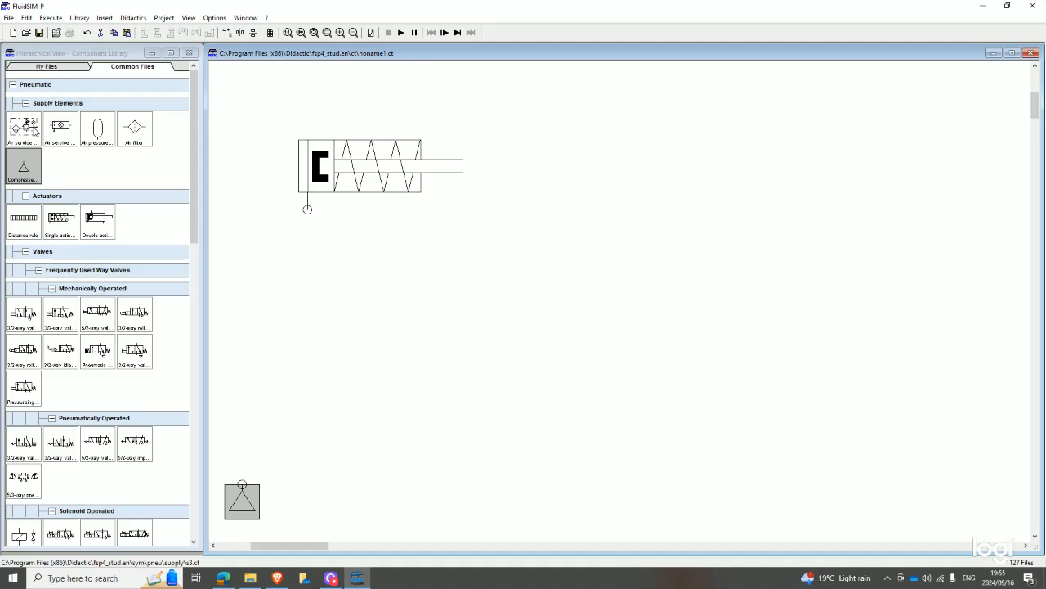
left_click_drag(34, 128, 409, 398)
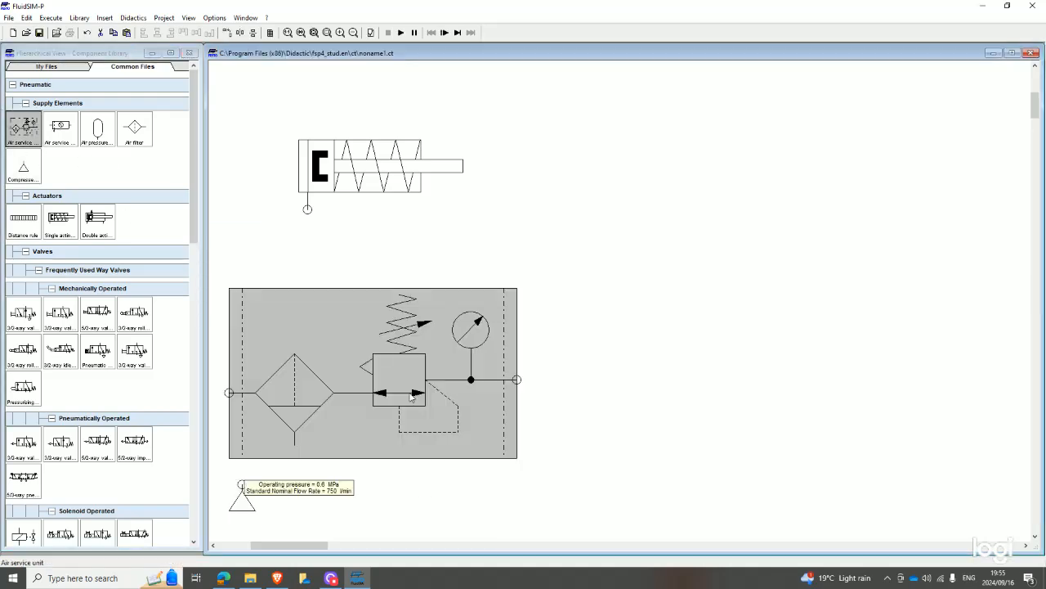
key("ctrl+minus")
left_click_drag(235, 370, 243, 501)
mouse_move(241, 314)
left_mouse_down()
mouse_move(260, 441)
mouse_move(288, 472)
mouse_move(242, 470)
mouse_move(326, 429)
mouse_move(313, 423)
left_mouse_up()
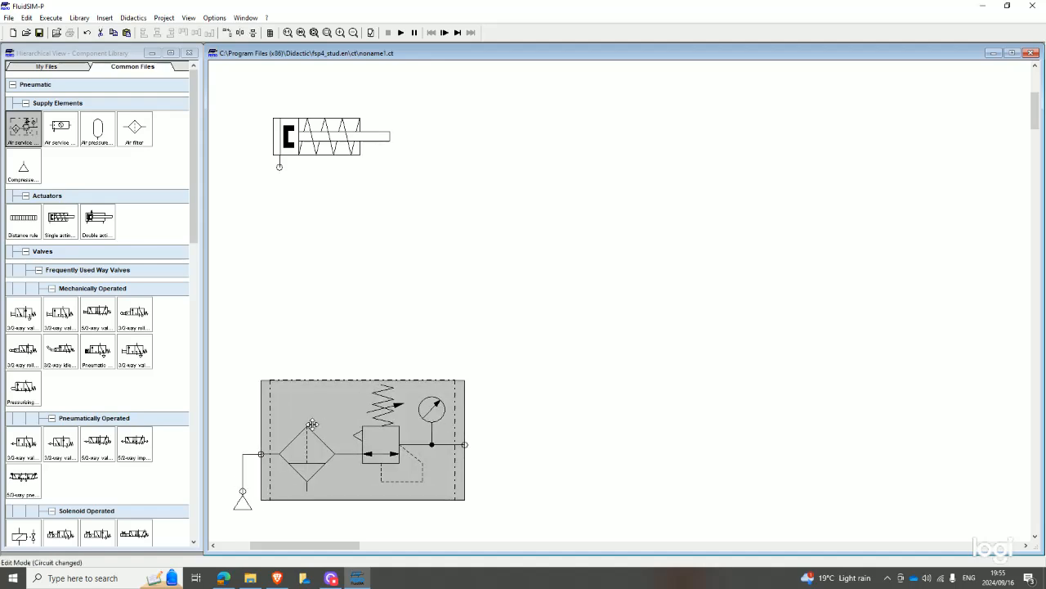
left_click(323, 337)
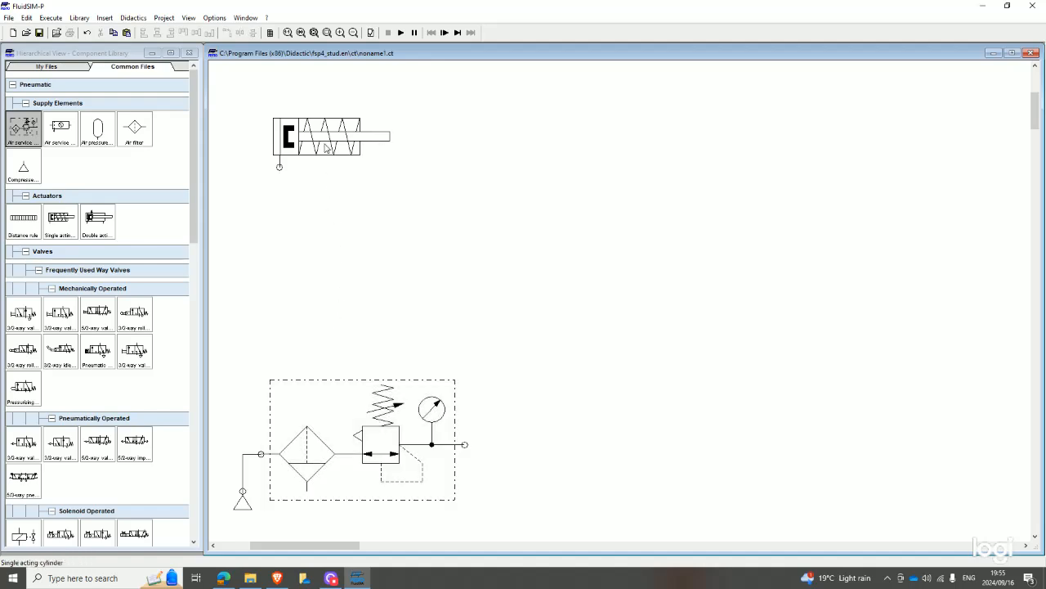
Center the single acting cylinder above the air service unit and recheck the worksheet's process description in Edge before returning to FluidSIM-P.
left_click_drag(330, 150, 384, 188)
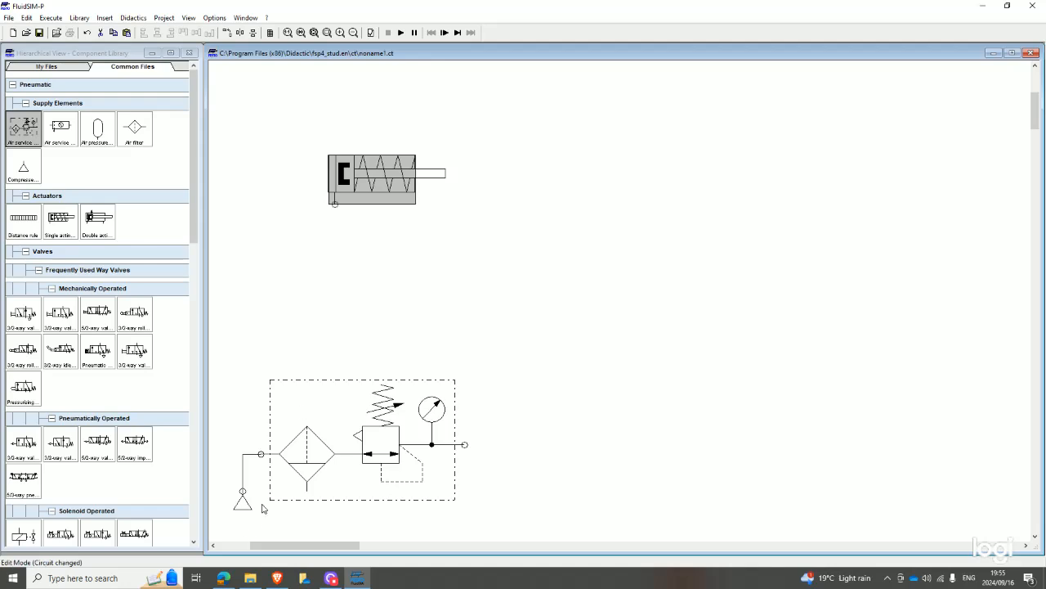
left_click(236, 579)
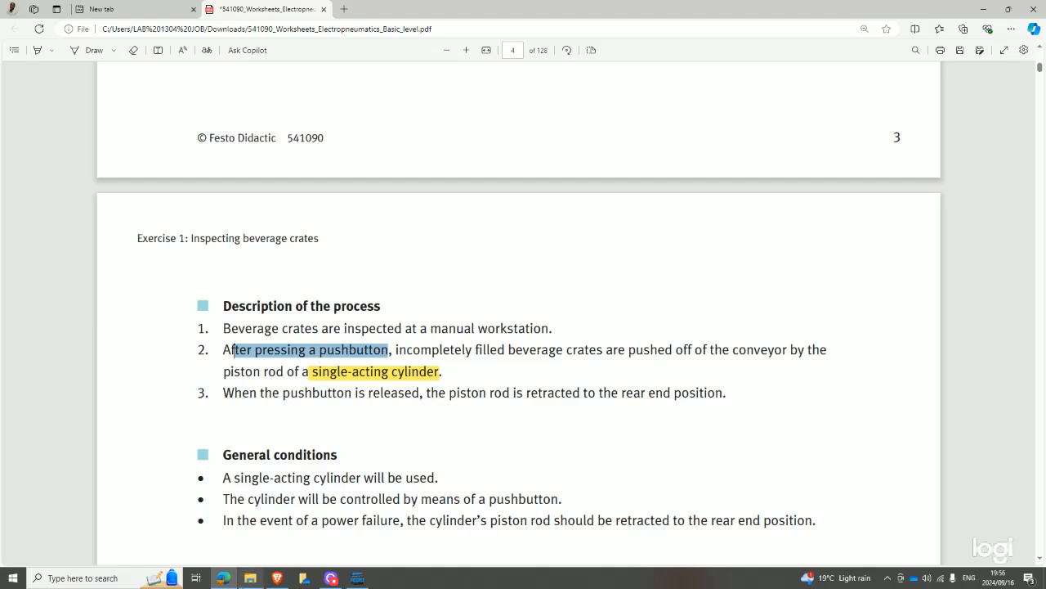
left_click(223, 578)
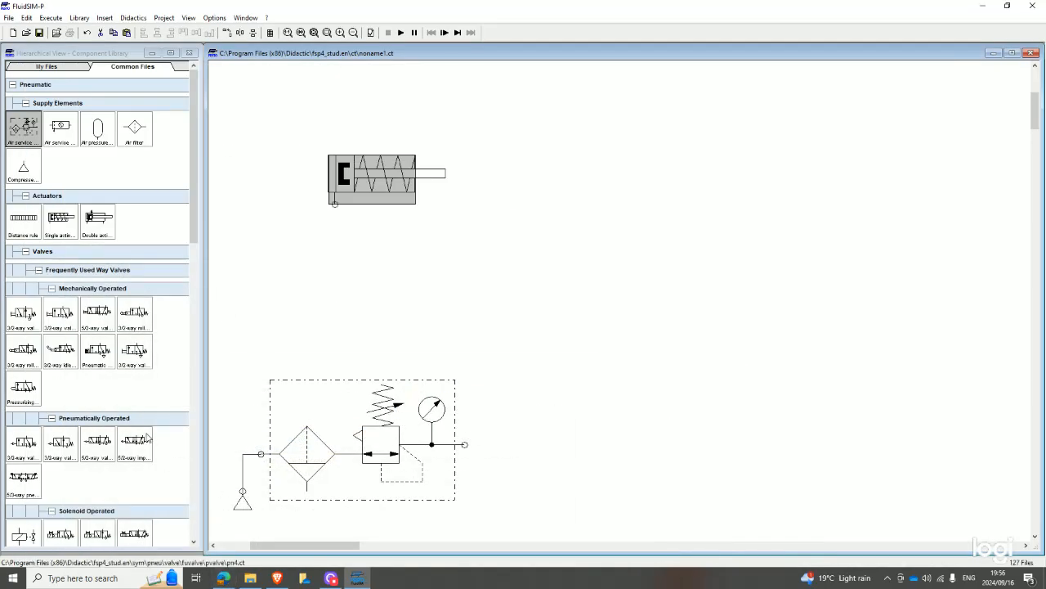
Shift the cylinder slightly up and to the right, and place the two 3/2-way solenoid valve variants side by side beneath it.
scroll(106, 456, "down", 5)
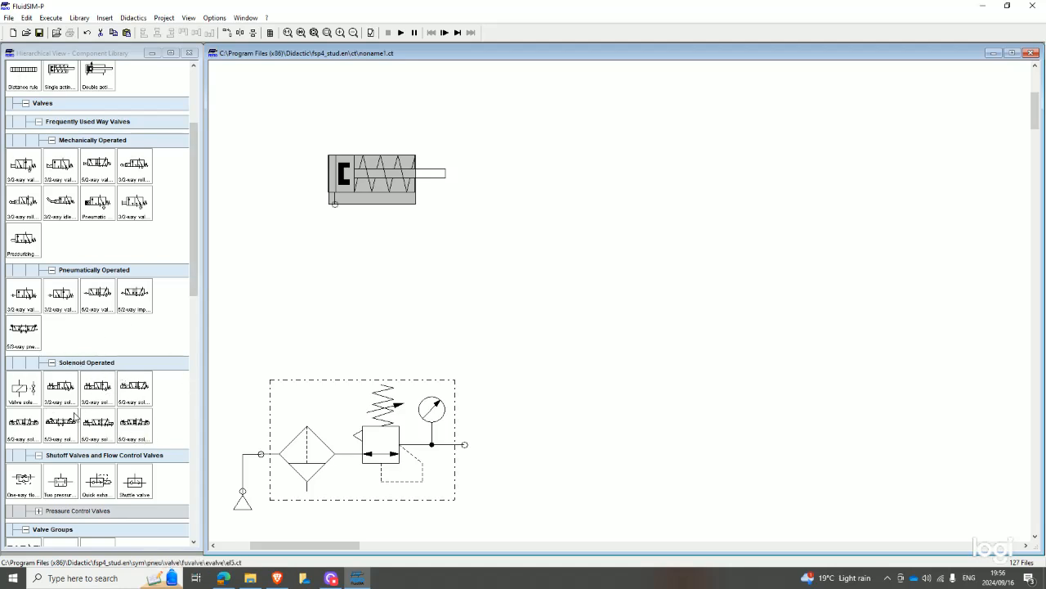
left_click_drag(357, 184, 395, 165)
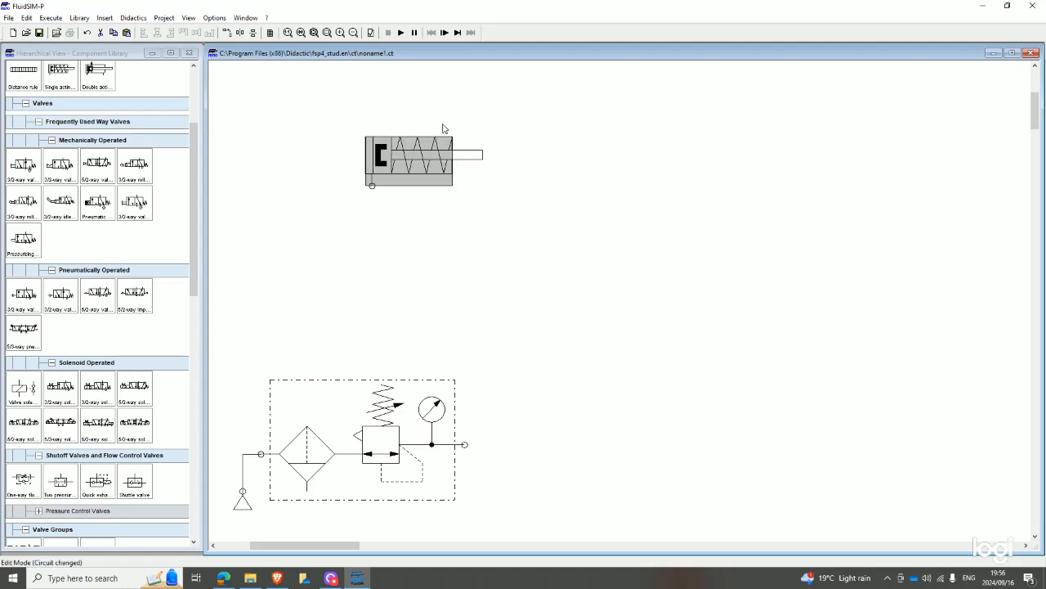
left_click(368, 272)
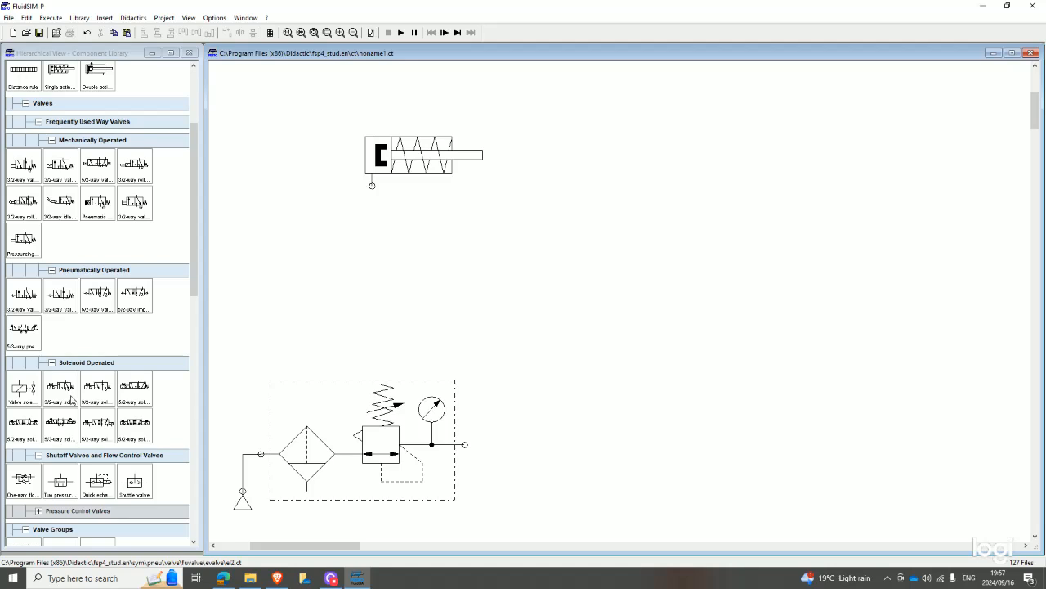
left_click_drag(60, 389, 334, 321)
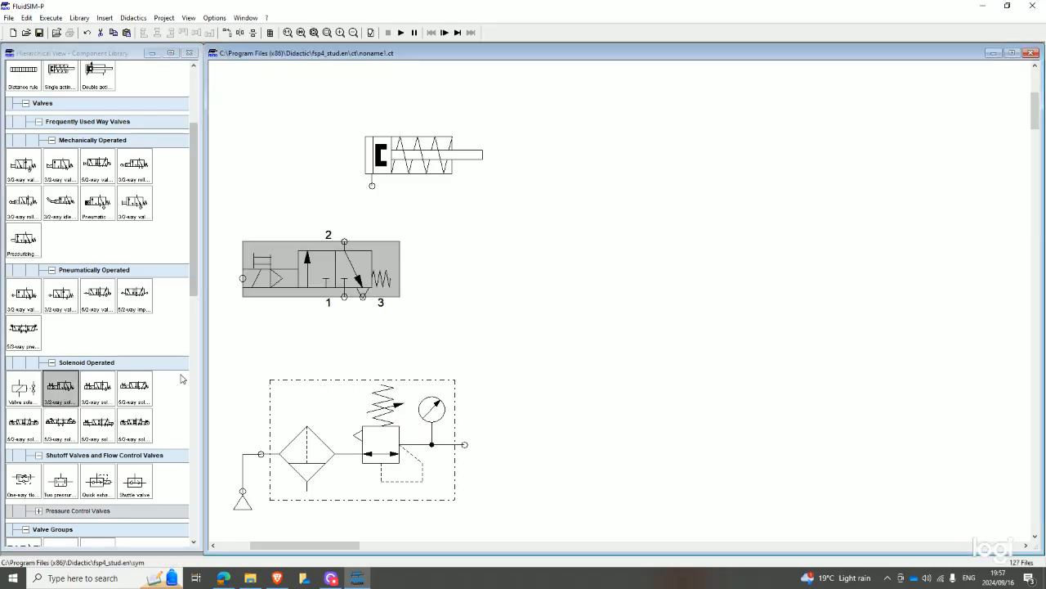
left_click_drag(103, 394, 533, 288)
left_click(323, 341)
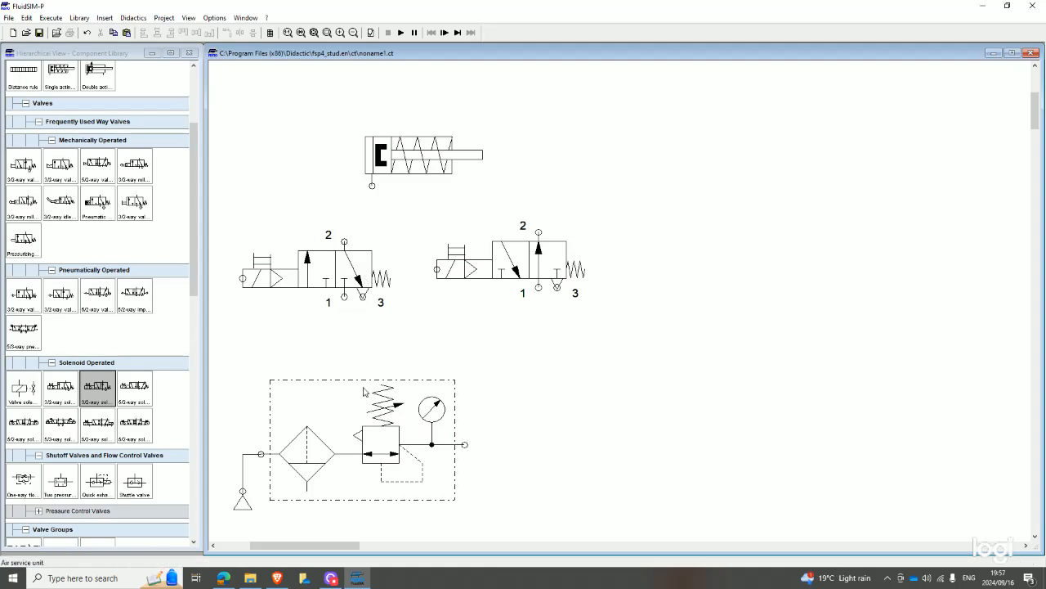
Compare the two solenoid valves and reread item 2 of the worksheet's process description in Edge before returning to FluidSIM-P.
mouse_move(312, 257)
mouse_move(552, 279)
mouse_move(365, 269)
left_click(223, 578)
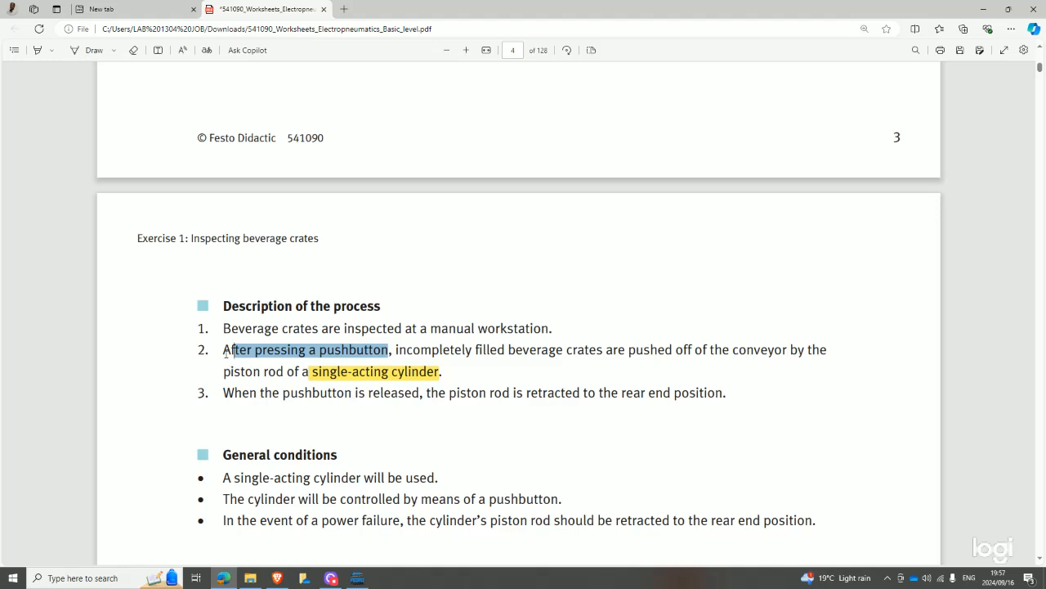
left_click_drag(226, 352, 452, 367)
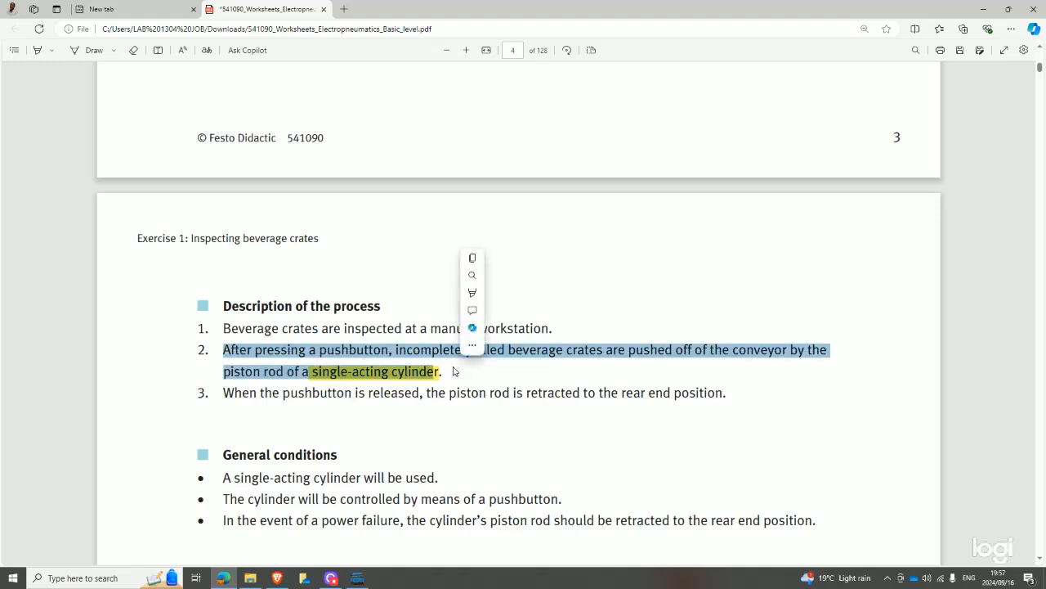
left_click(224, 578)
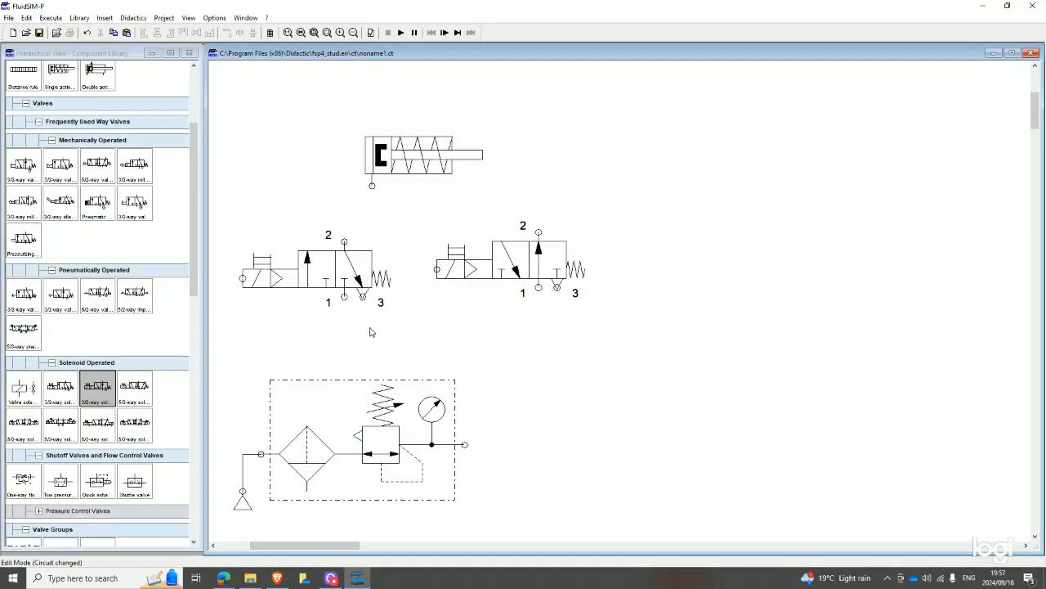
Delete the 3/2-way solenoid valve whose rest position connects ports 1 and 2, keeping the one closed at port 1.
left_click(514, 266)
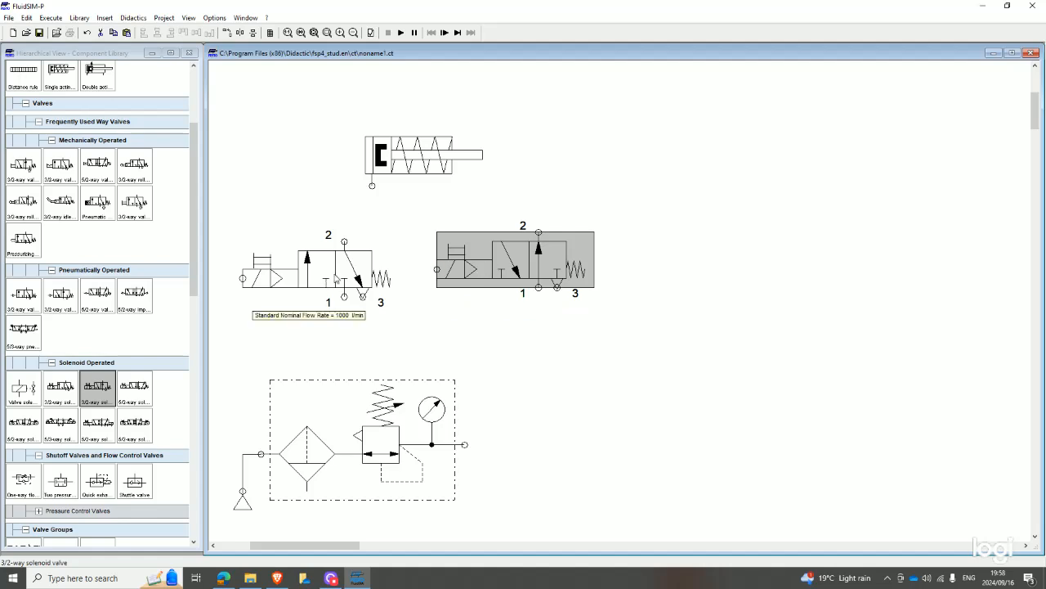
left_click(336, 276)
left_click(489, 260)
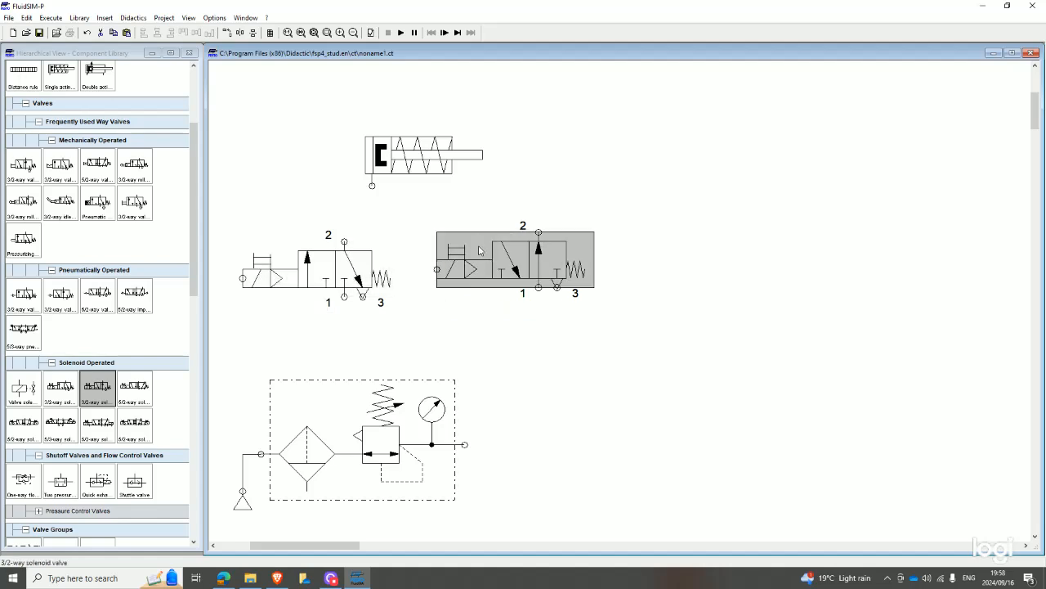
left_click(282, 275)
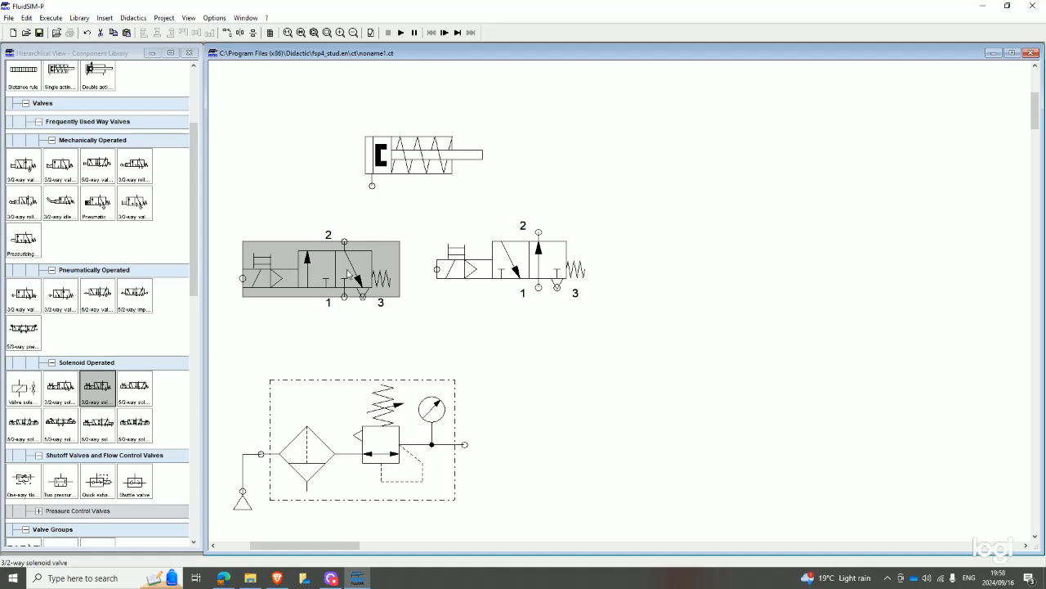
left_click(513, 273)
right_click(513, 273)
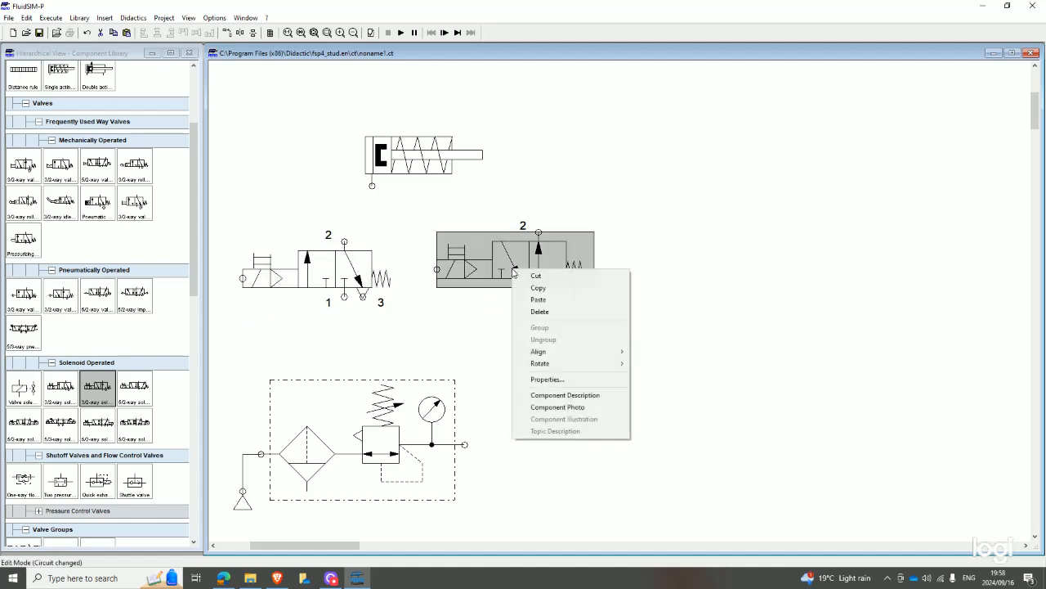
left_click(525, 313)
Position the valve between service unit and cylinder, connecting port 1 to the unit's outlet and port 2 to the cylinder.
mouse_move(332, 267)
left_mouse_down()
mouse_move(426, 295)
mouse_move(456, 344)
mouse_move(464, 444)
left_mouse_up()
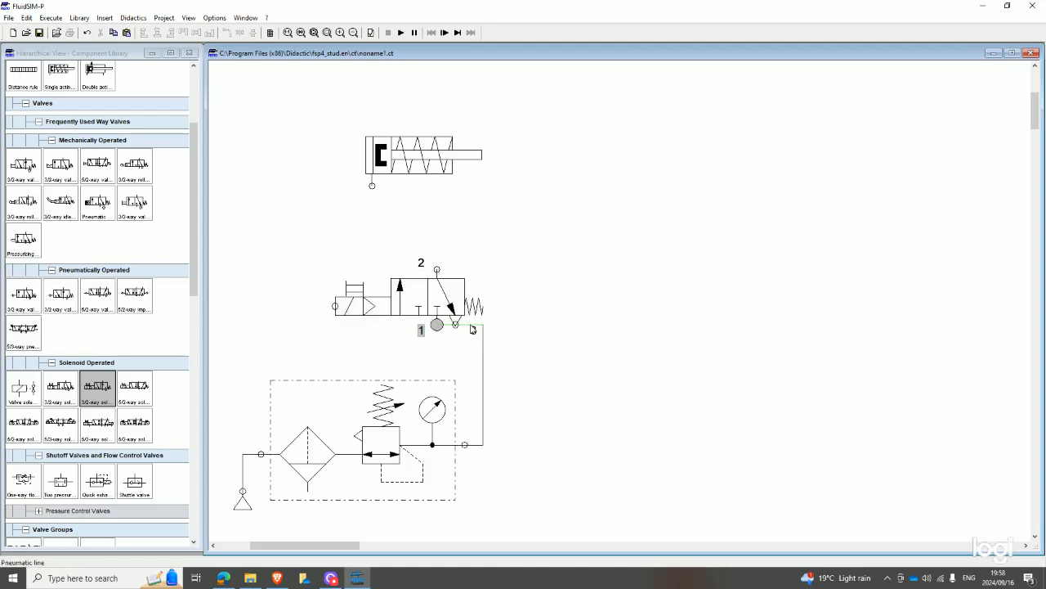
left_click_drag(472, 325, 471, 360)
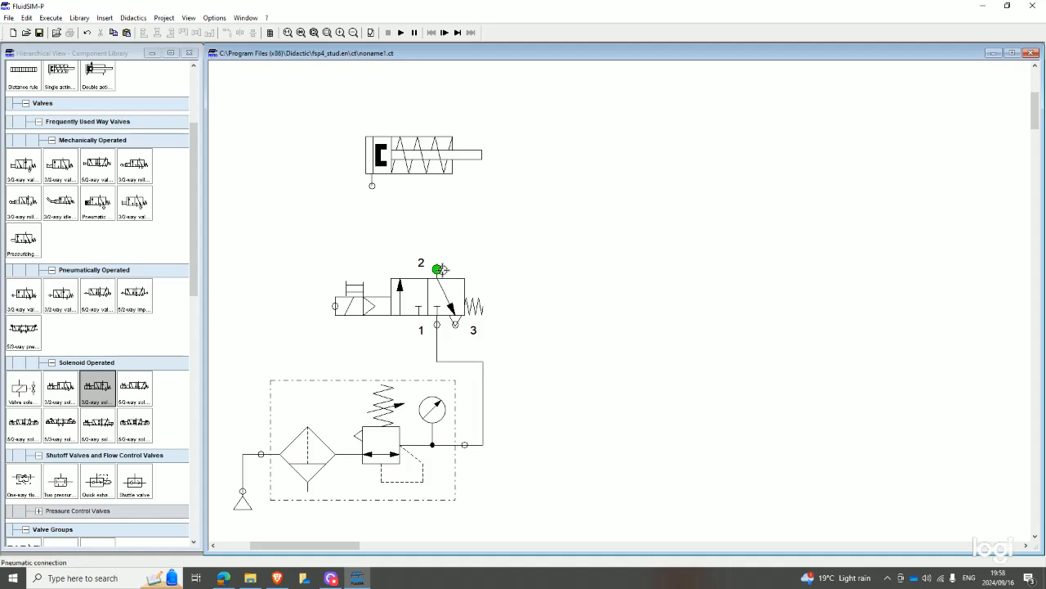
left_click_drag(399, 154, 353, 173)
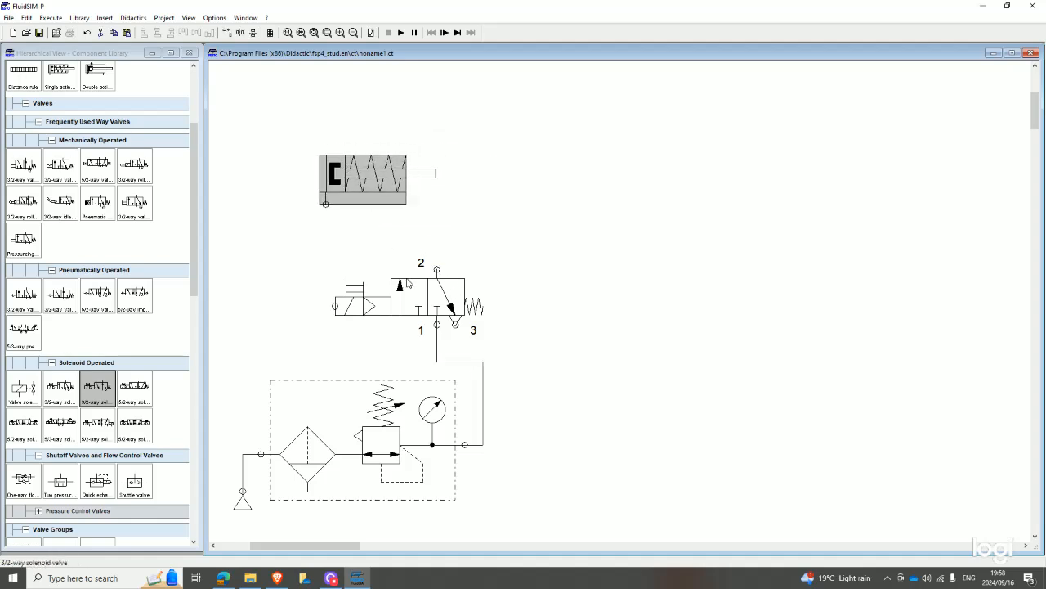
left_click_drag(429, 276, 326, 204)
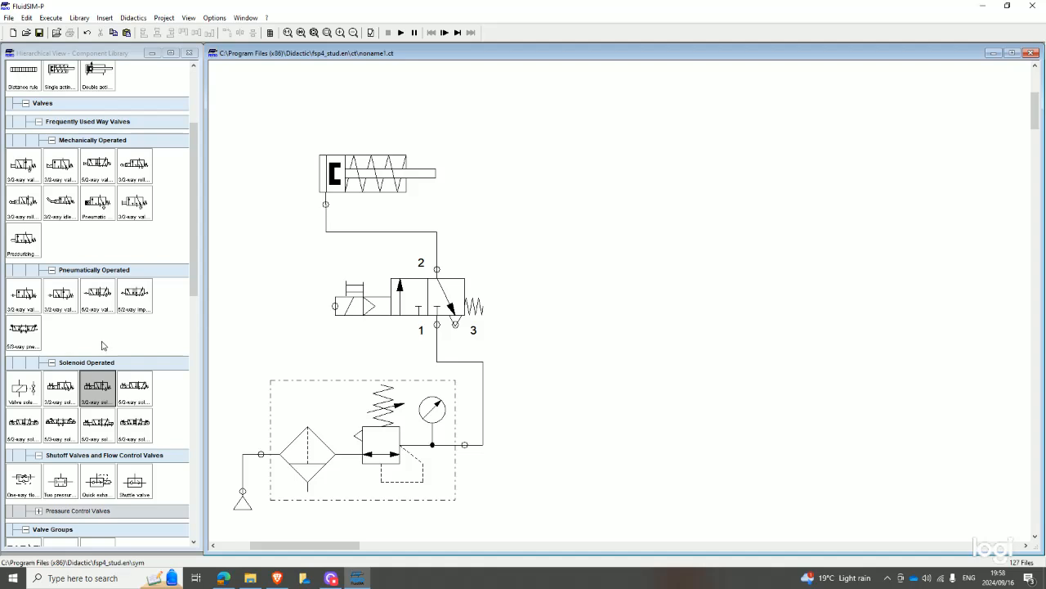
Build a horizontal +24V supply line beside the pneumatic circuit from two connected +24V terminals, with the right one rotated 180°.
scroll(79, 428, "down", 3)
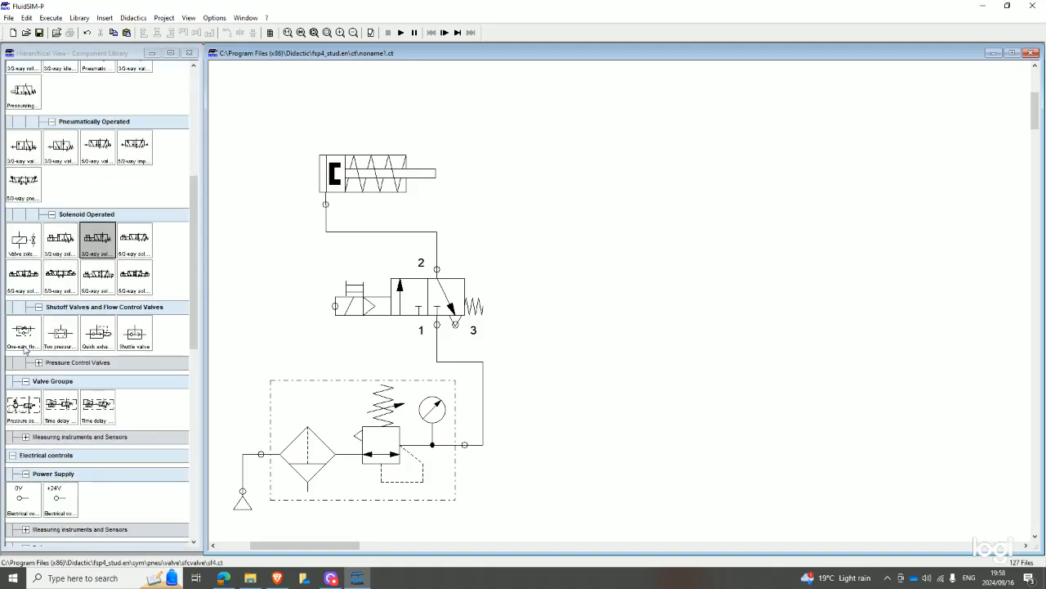
left_click_drag(66, 435, 667, 121)
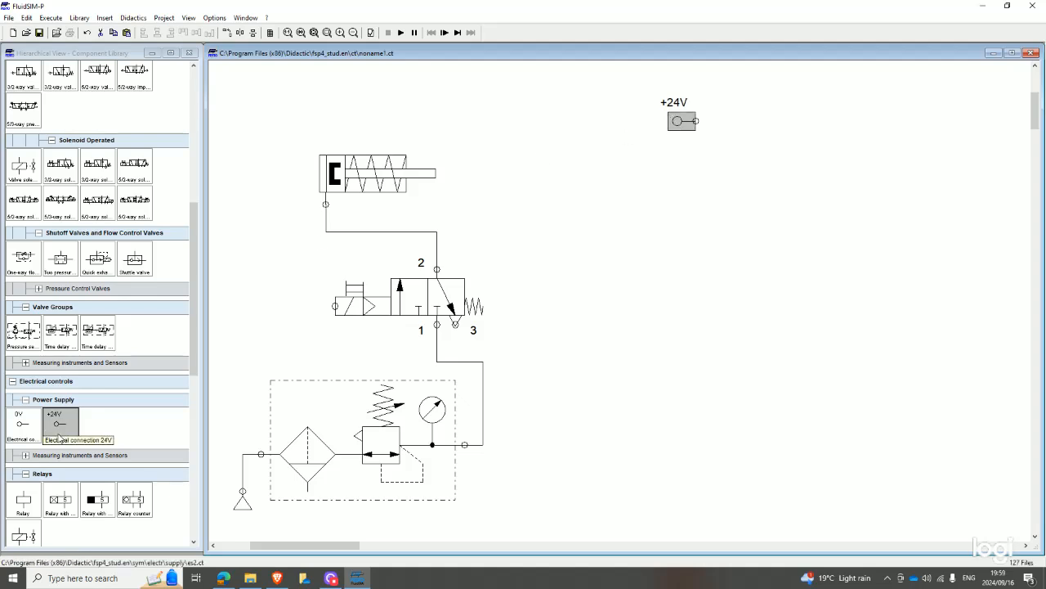
left_click_drag(52, 434, 950, 131)
right_click(952, 115)
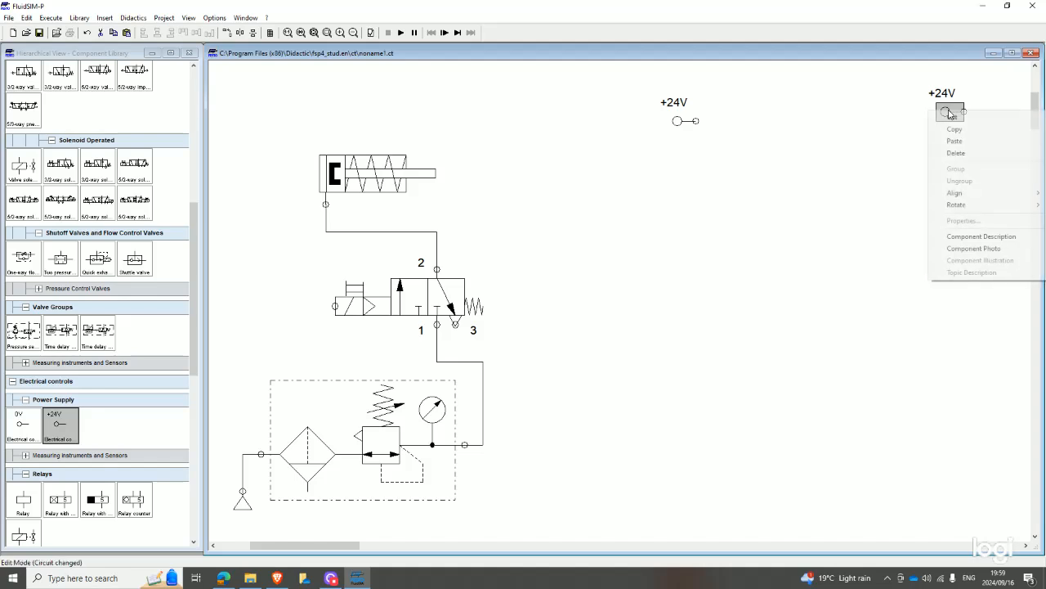
mouse_move(954, 204)
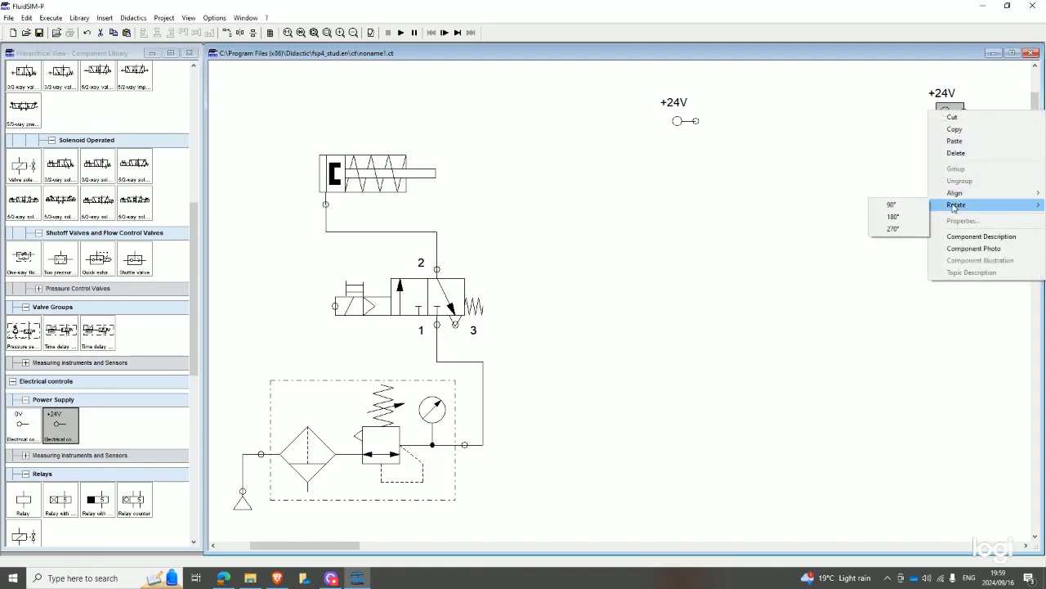
left_click(891, 217)
mouse_move(936, 111)
left_mouse_down()
mouse_move(821, 123)
mouse_move(670, 111)
left_mouse_up()
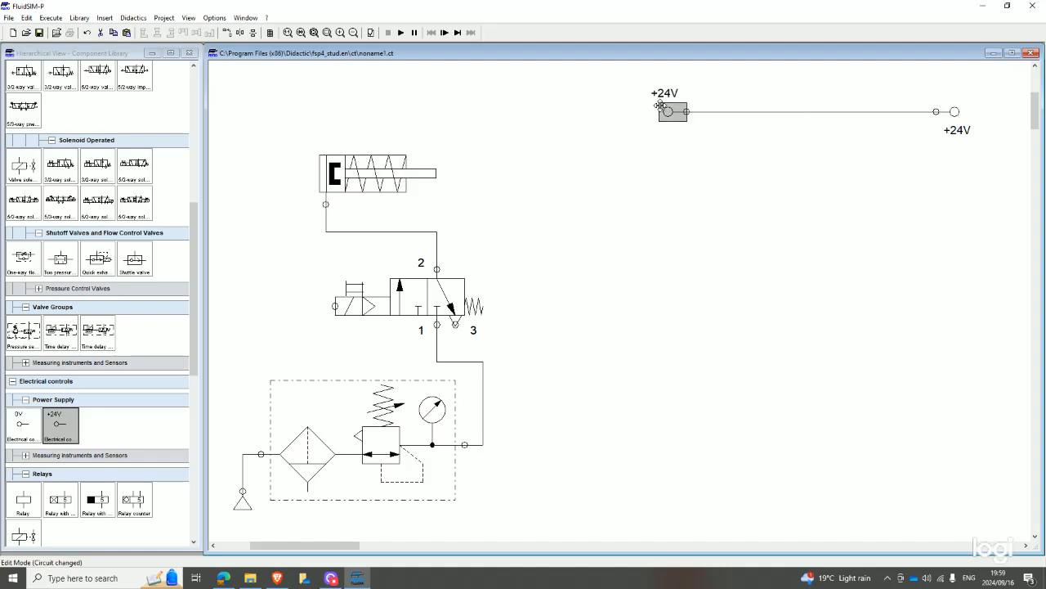
left_click(691, 203)
Build a 0V line below from two connected 0V terminals, rotating the right one 180°, and extend the +24V line to match.
left_click_drag(23, 423, 685, 442)
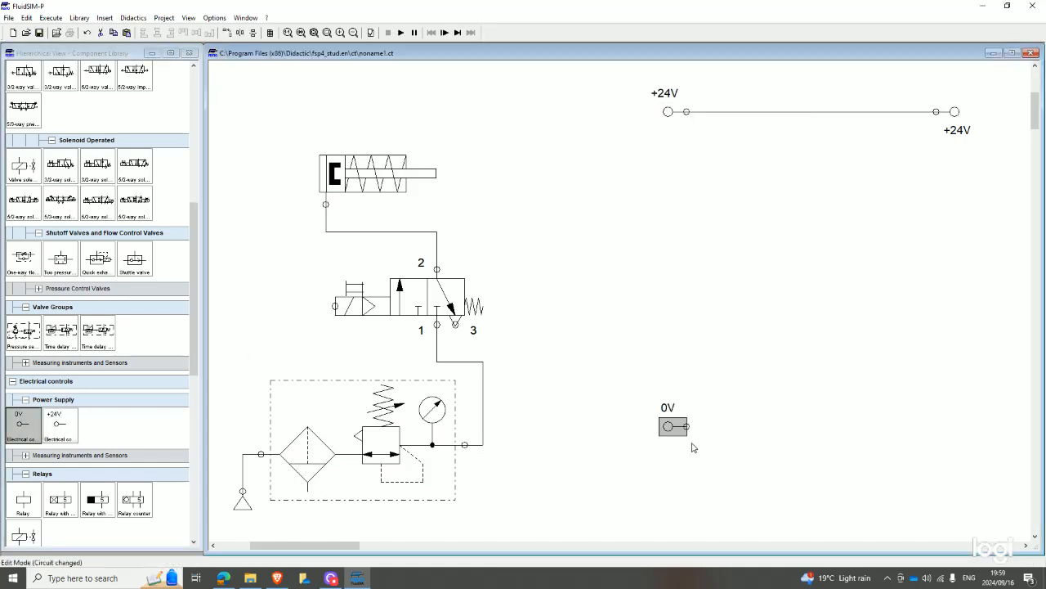
left_click_drag(22, 425, 890, 418)
right_click(887, 416)
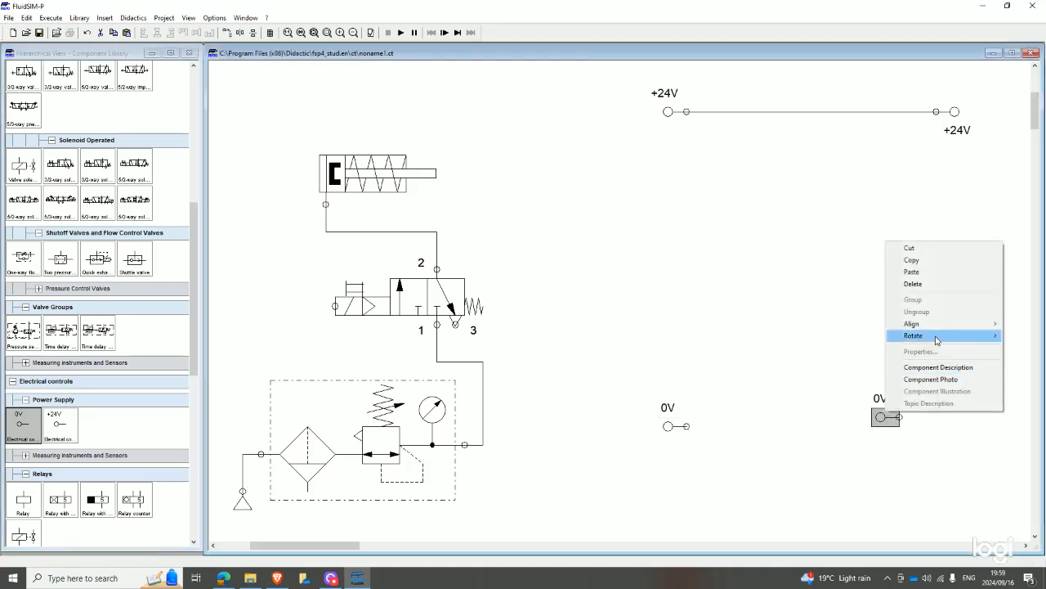
mouse_move(938, 338)
left_click(851, 349)
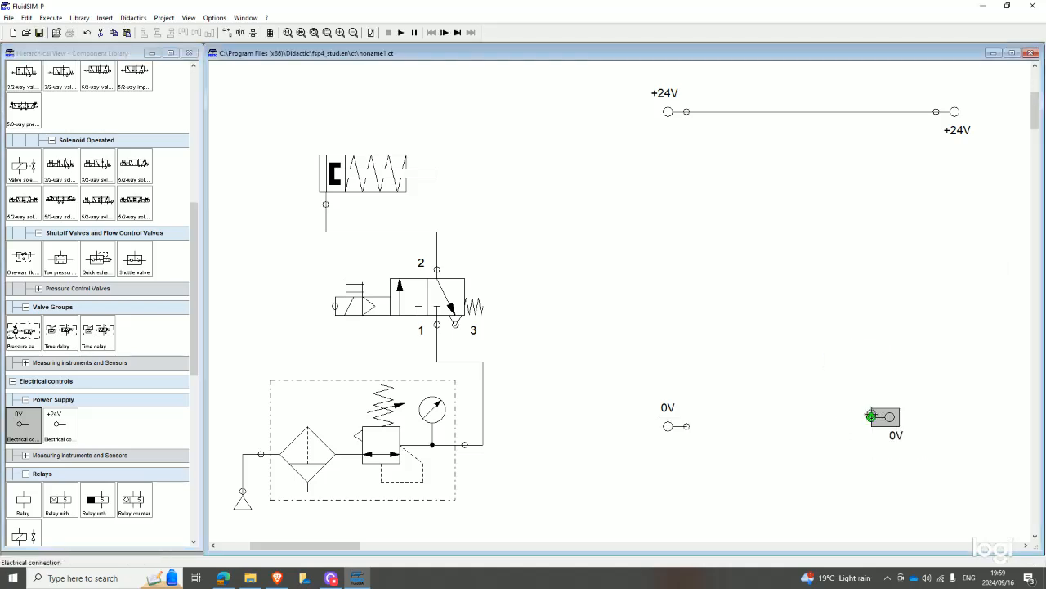
left_click_drag(872, 417, 687, 426)
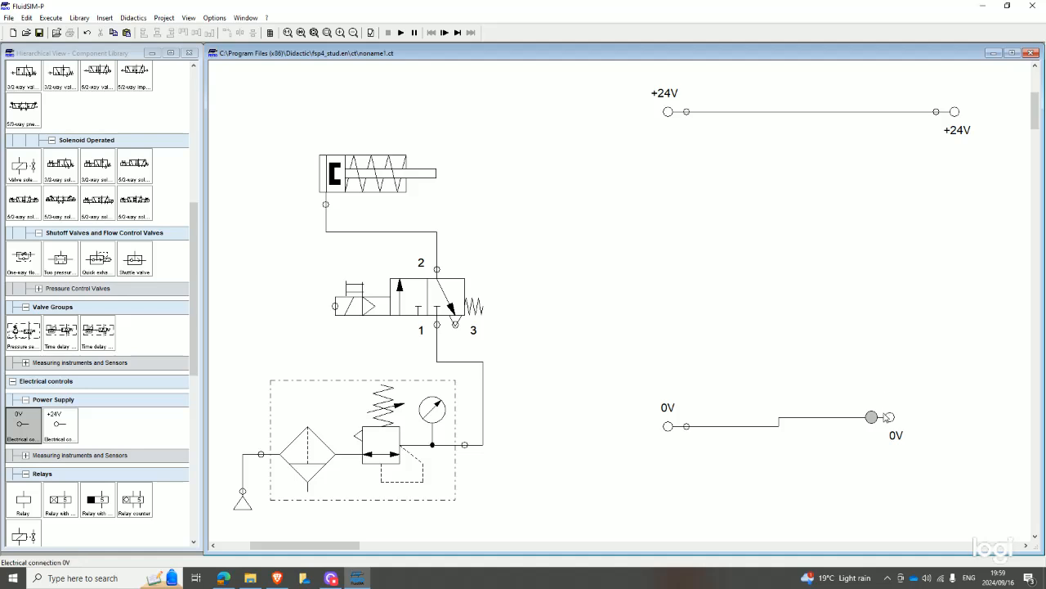
left_click_drag(887, 417, 977, 416)
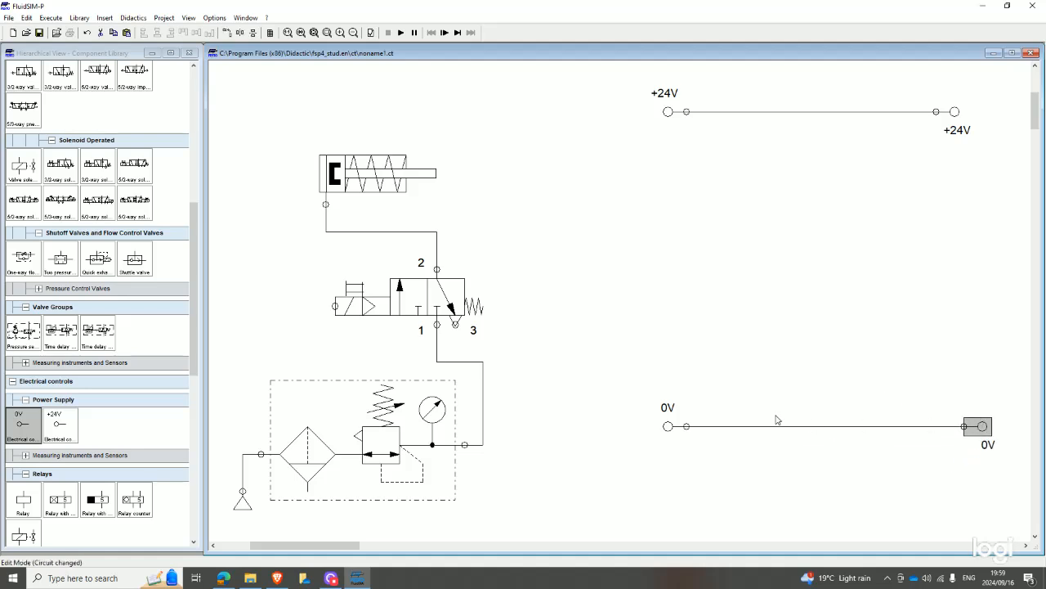
left_click(775, 378)
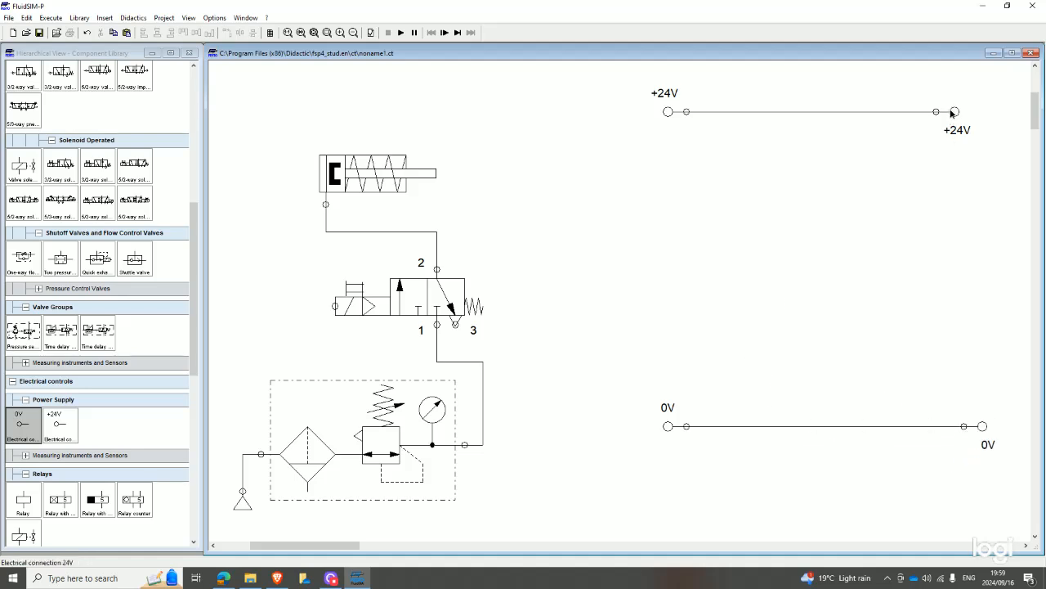
left_click_drag(954, 111, 982, 111)
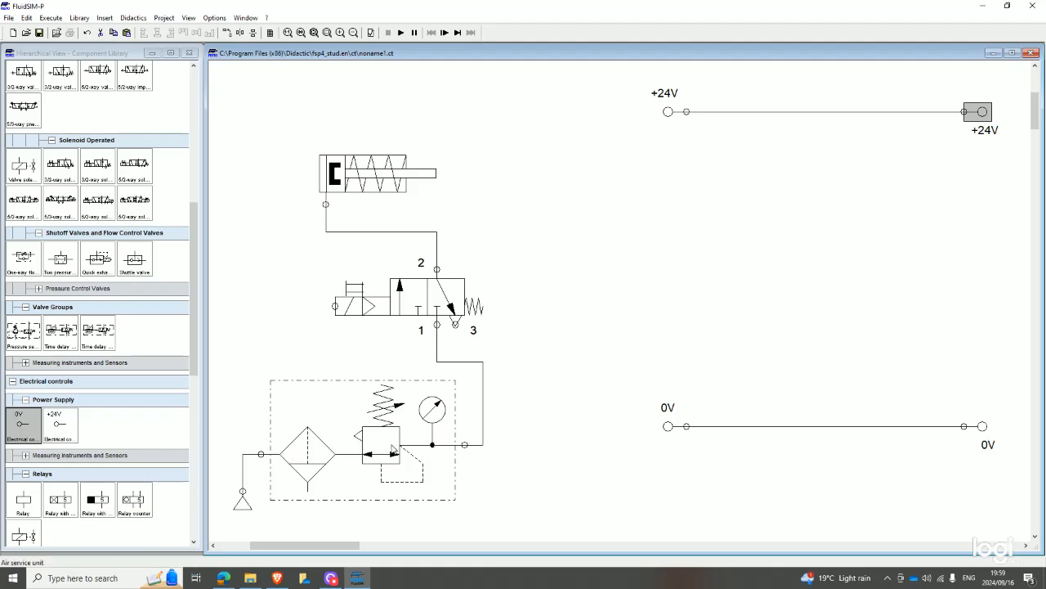
Check the worksheet's pushbutton-release condition in Edge, and in FluidSIM-P add a normally open pushbutton with terminal 3 wired to the +24V line.
left_click(223, 578)
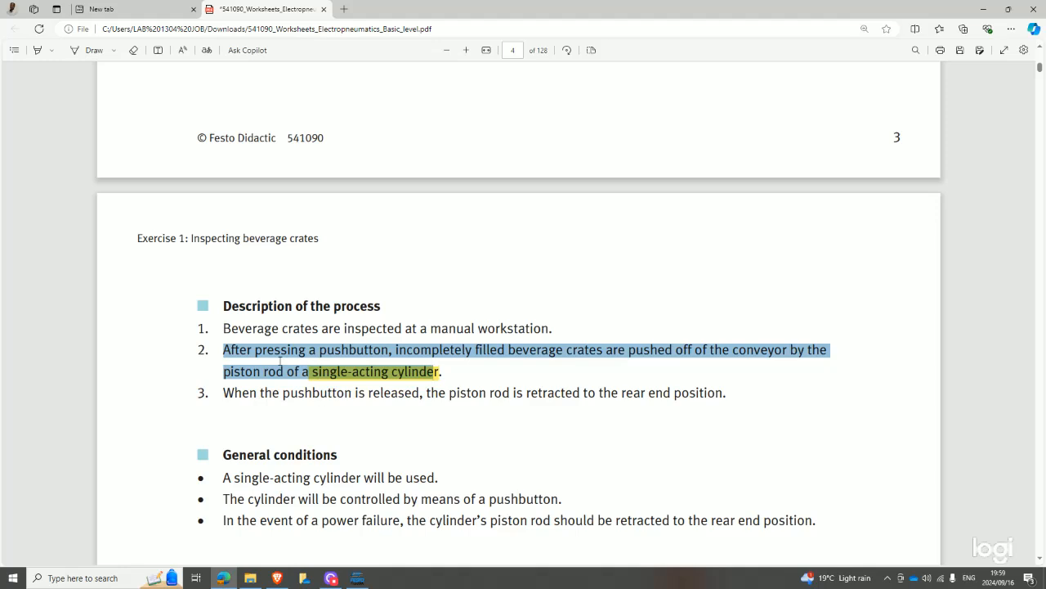
left_click_drag(224, 393, 379, 396)
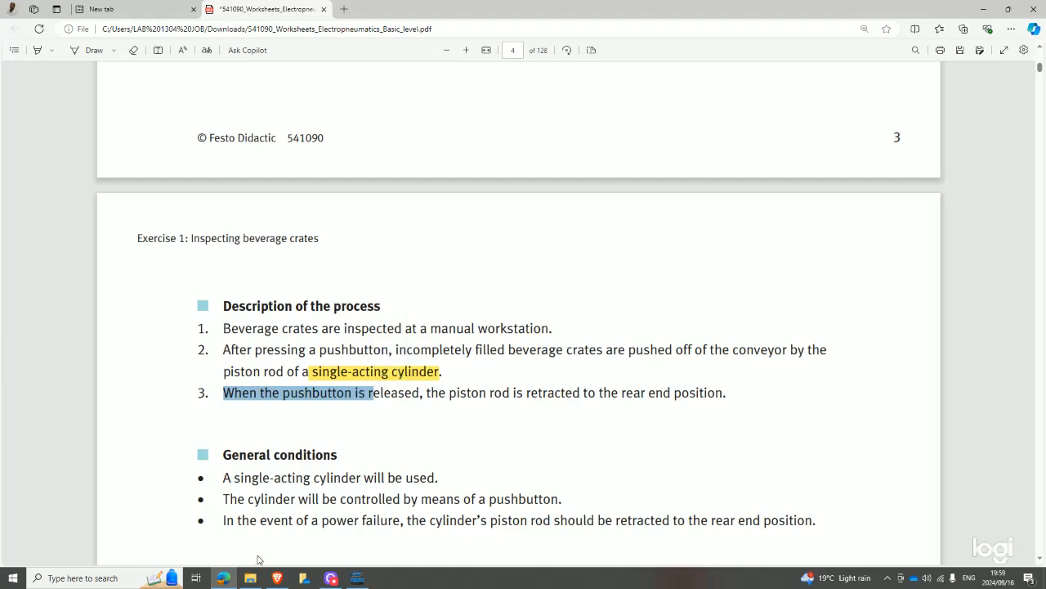
left_click(223, 578)
scroll(140, 522, "down", 6)
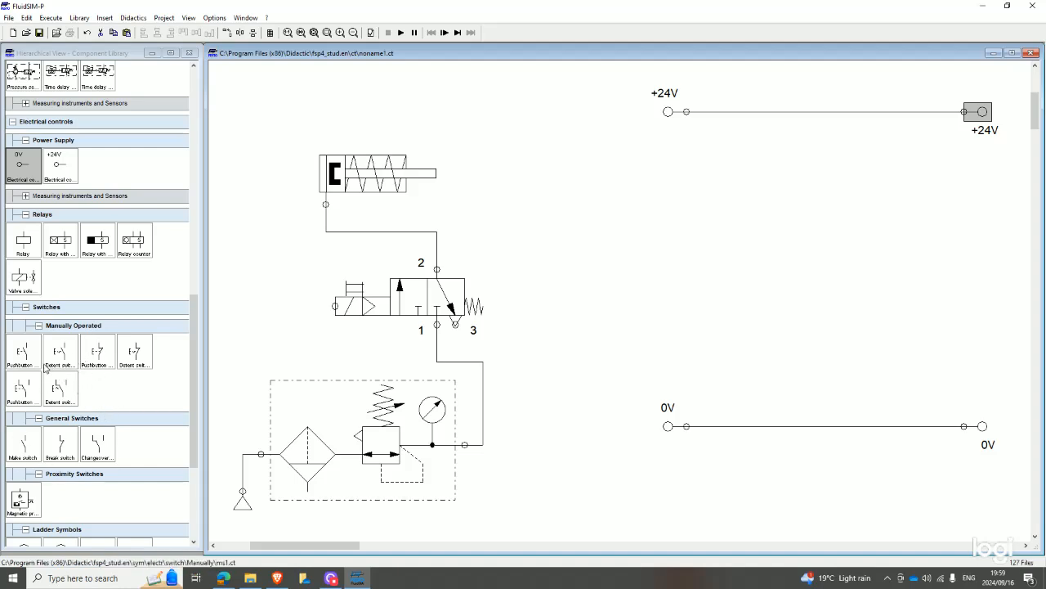
mouse_move(25, 363)
left_mouse_down()
mouse_move(561, 227)
mouse_move(755, 232)
mouse_move(737, 166)
mouse_move(742, 111)
left_mouse_up()
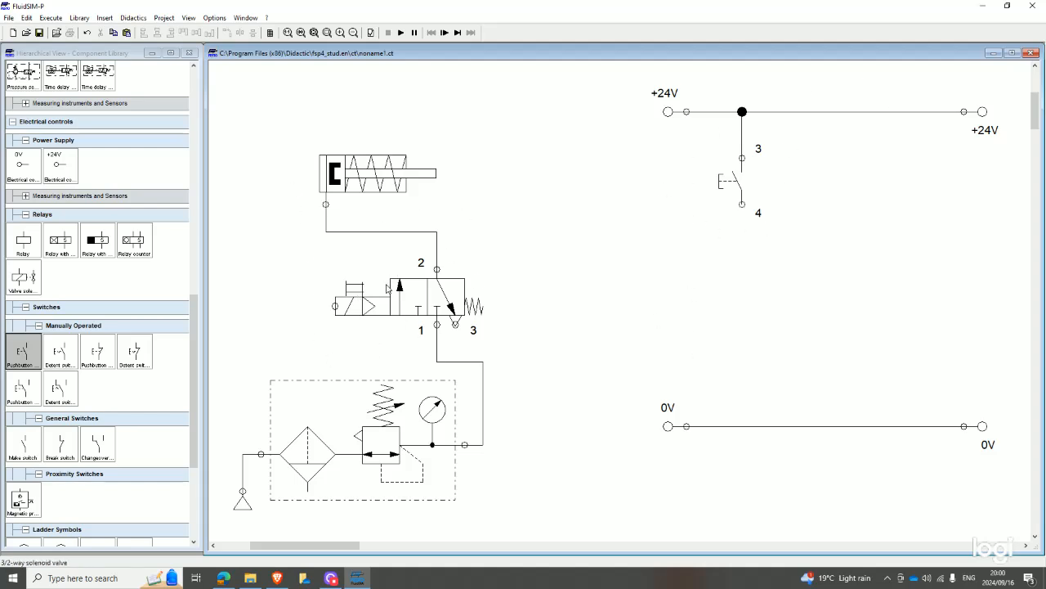
Add a valve solenoid below the pushbutton, wiring it to the pushbutton's terminal 4 and to the 0V line.
scroll(96, 489, "down", 2)
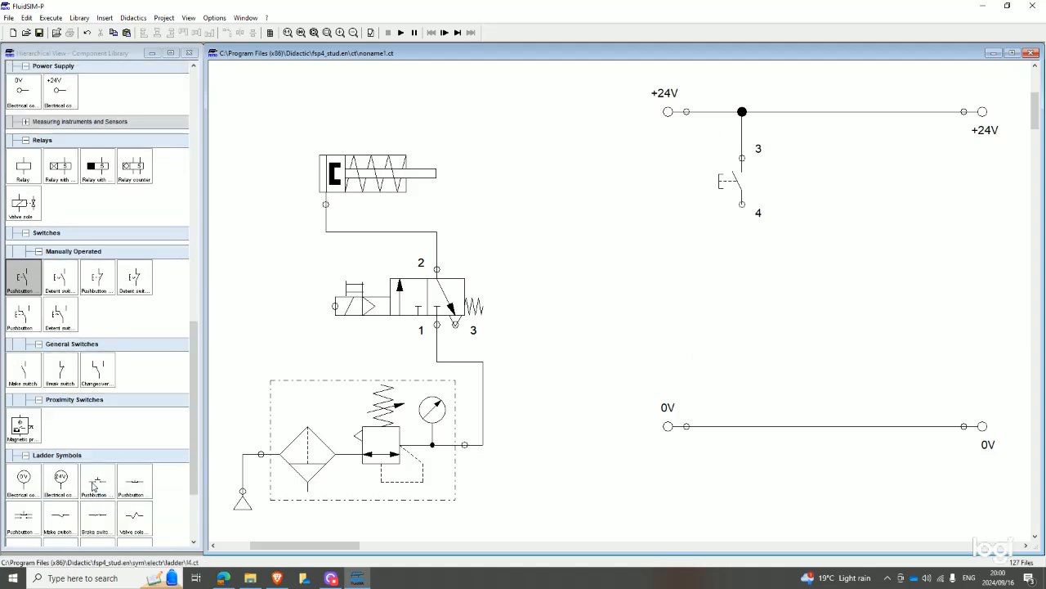
scroll(96, 378, "up", 7)
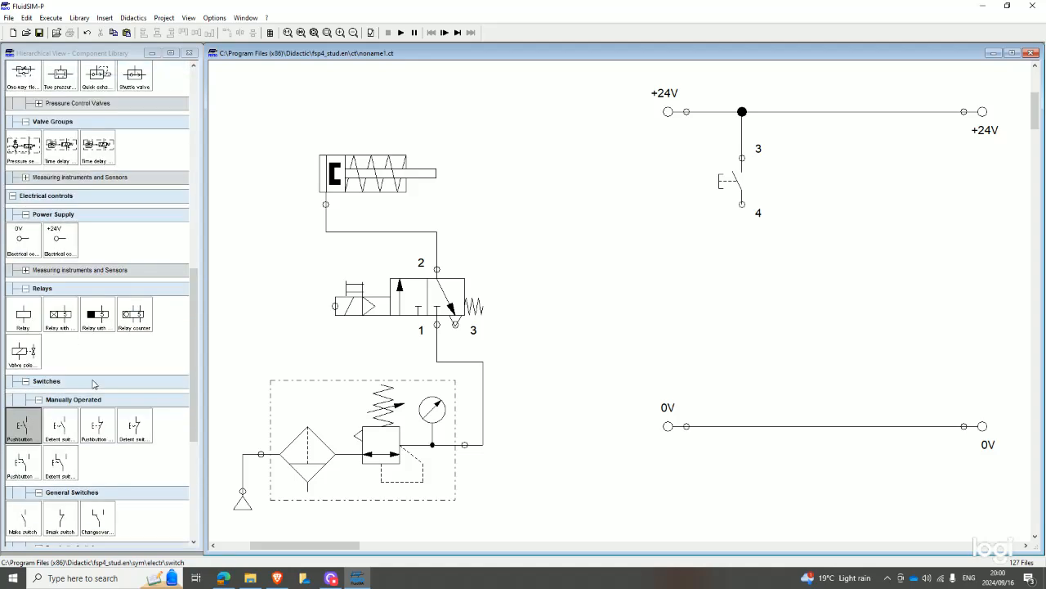
scroll(94, 384, "up", 2)
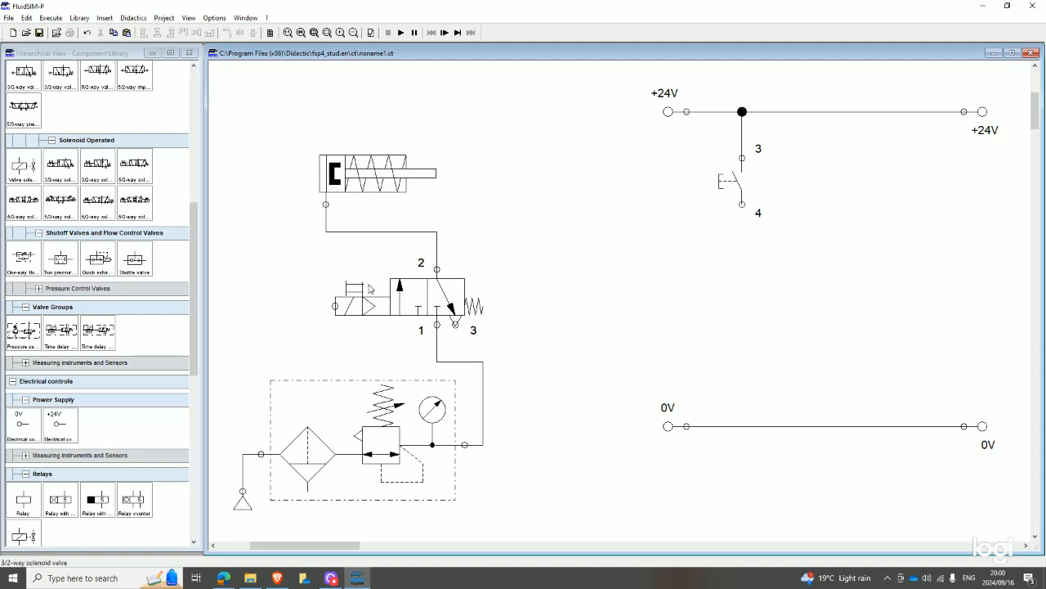
scroll(188, 336, "up", 1)
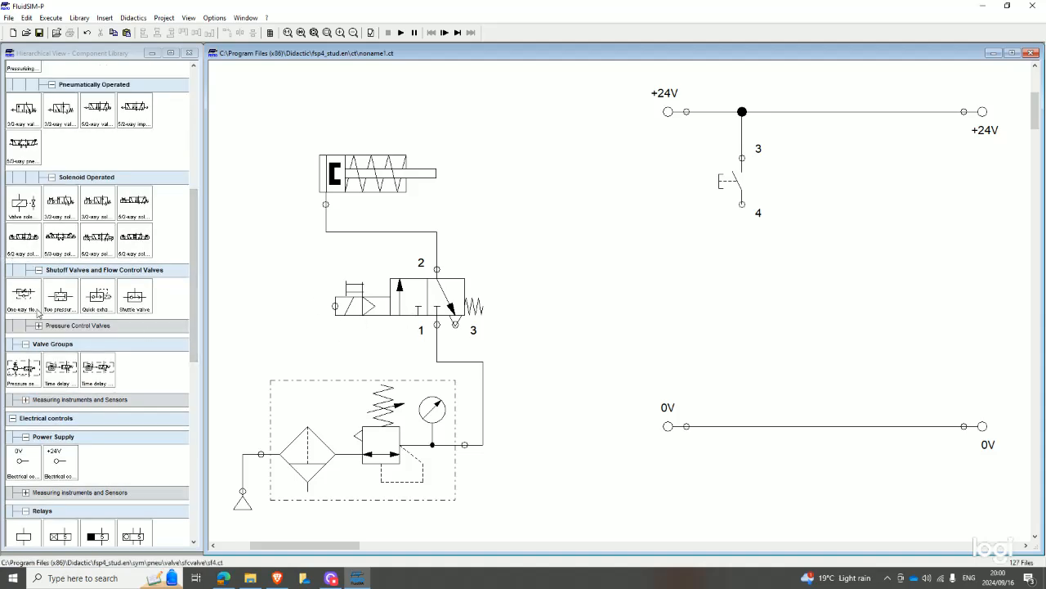
left_click_drag(30, 213, 116, 246)
left_click_drag(691, 360, 767, 343)
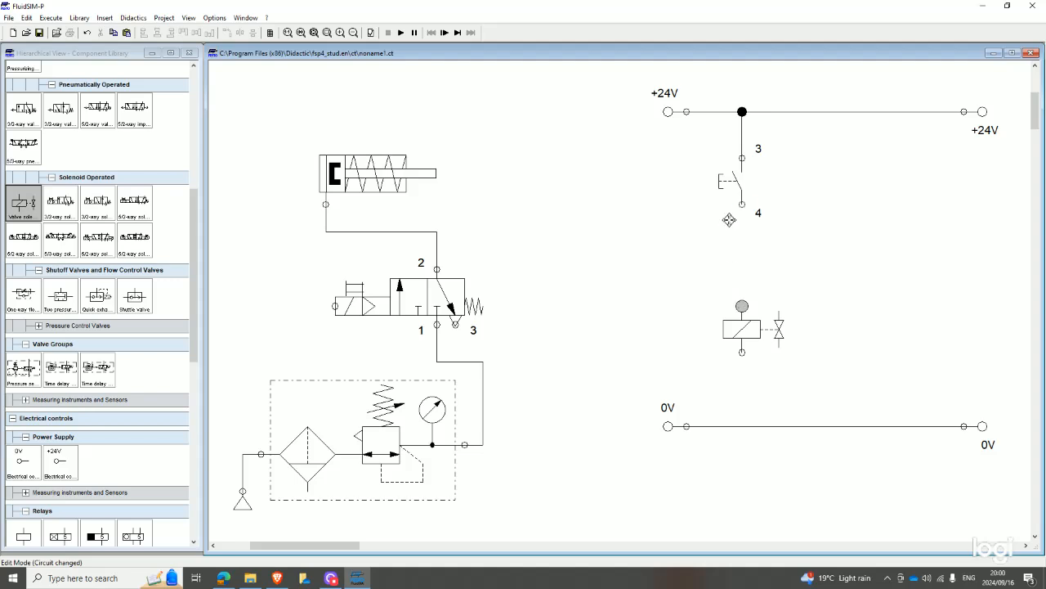
left_click_drag(742, 205, 742, 306)
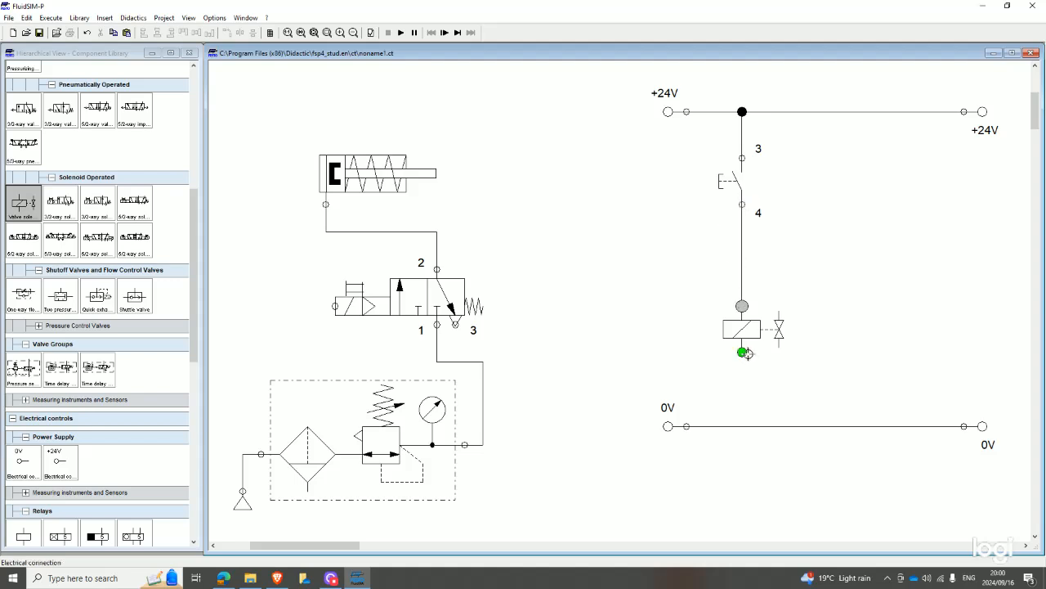
left_click_drag(743, 426, 742, 353)
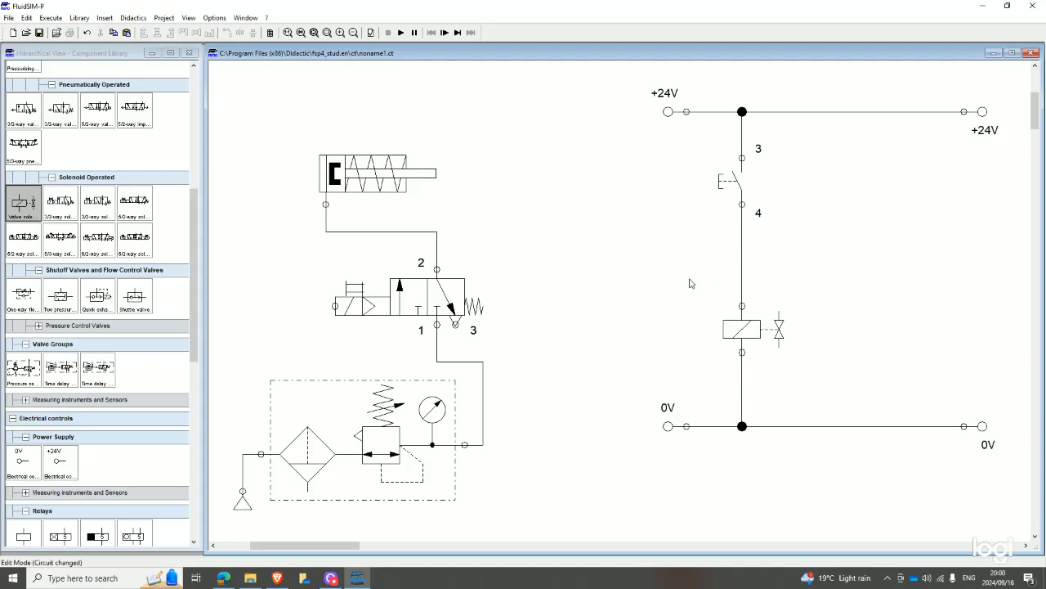
Label both the electrical valve solenoid and the 3/2-way valve's solenoid connection Q0.
double_click(747, 333)
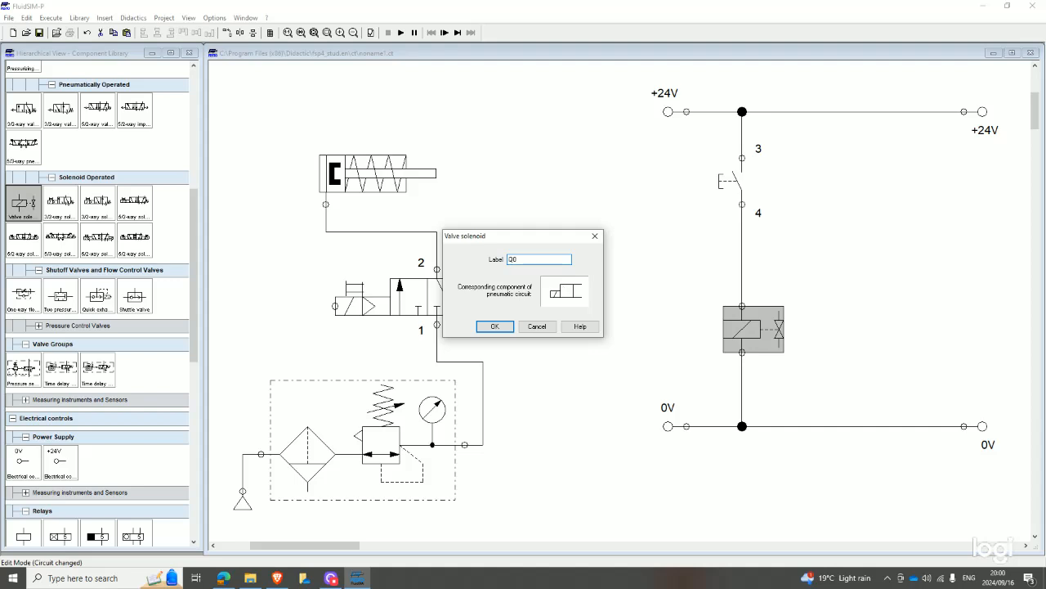
key("Return")
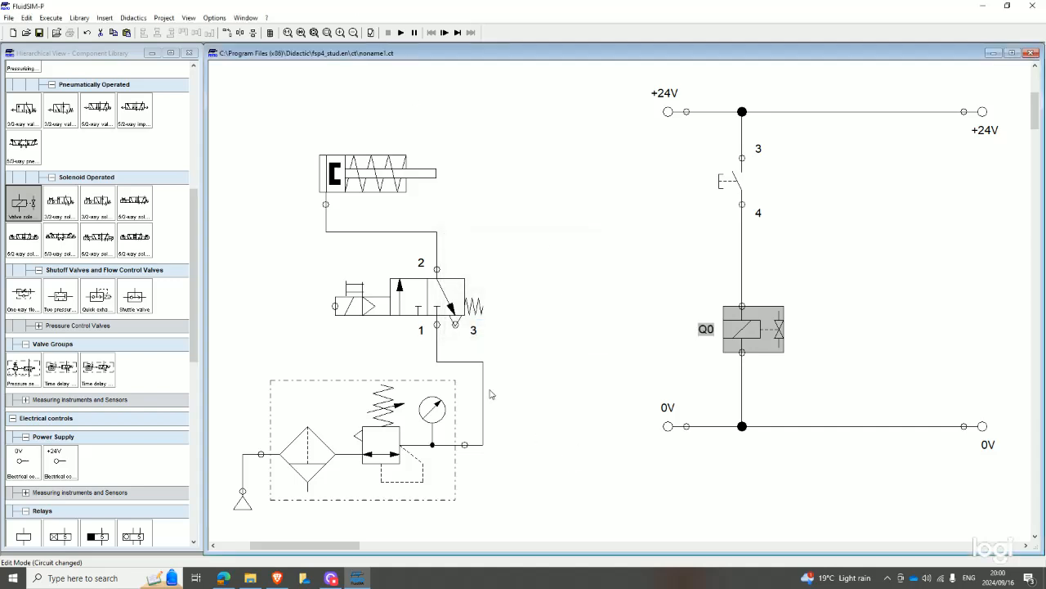
double_click(337, 307)
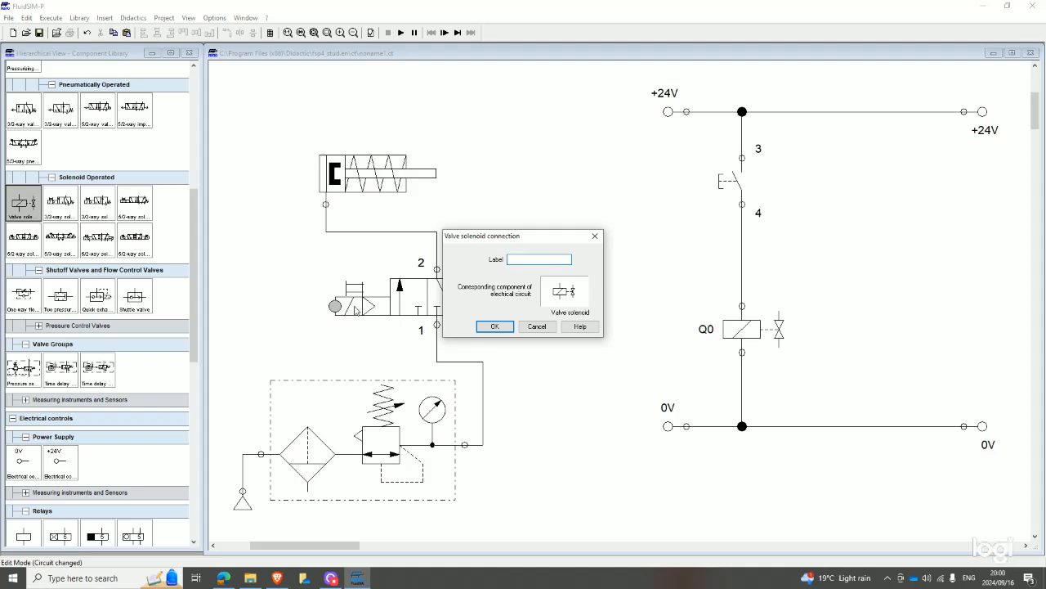
key("Return")
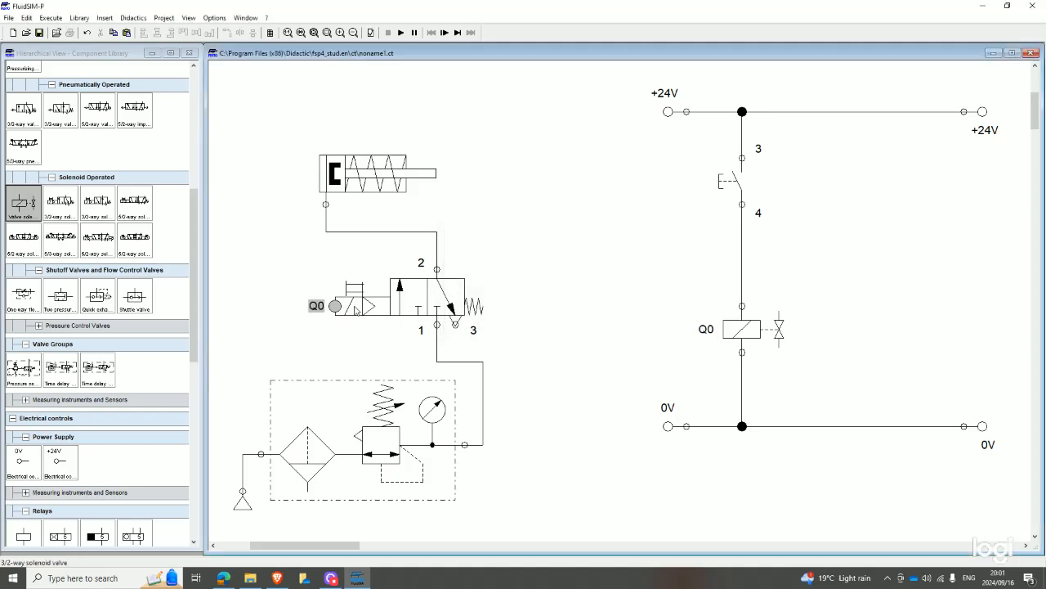
left_click(739, 325)
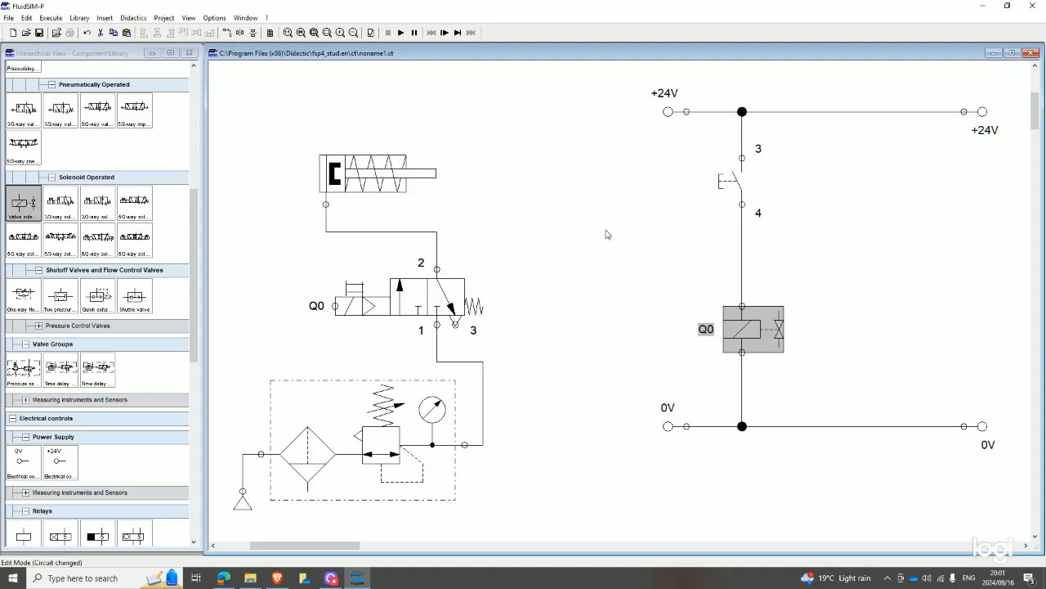
Label the make pushbutton PB.
double_click(732, 179)
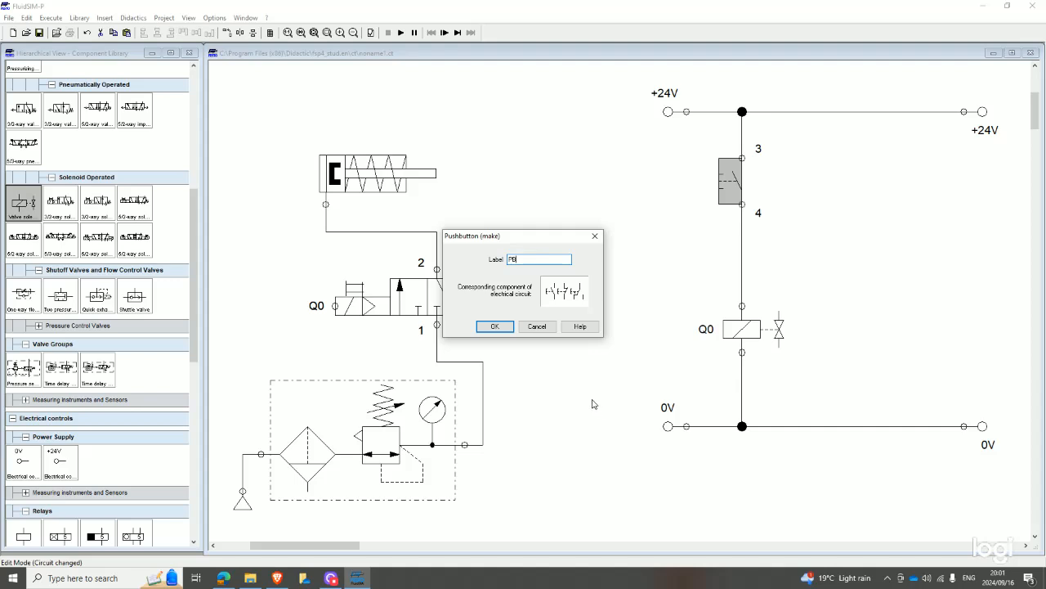
left_click(491, 327)
left_click(543, 307)
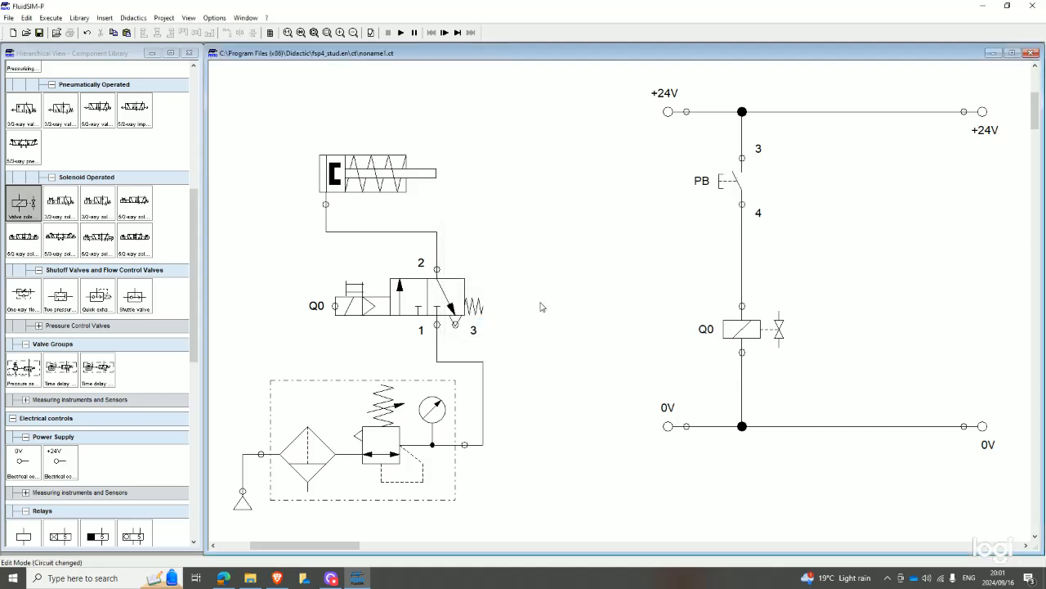
Simulate the circuit, operate pushbutton PB several times to check the cylinder, and stop the simulation.
left_click(400, 33)
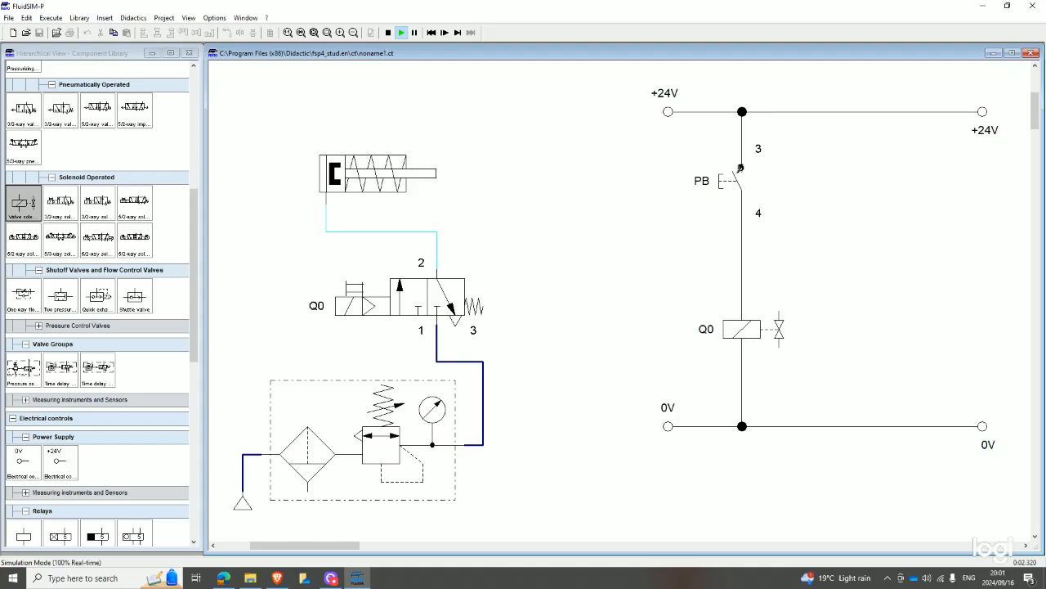
left_click(740, 168)
left_click(740, 168)
left_click(736, 173)
left_click(739, 171)
left_click(387, 32)
Clear the electrical valve solenoid's label and test pushbutton PB in a simulation without it.
double_click(705, 333)
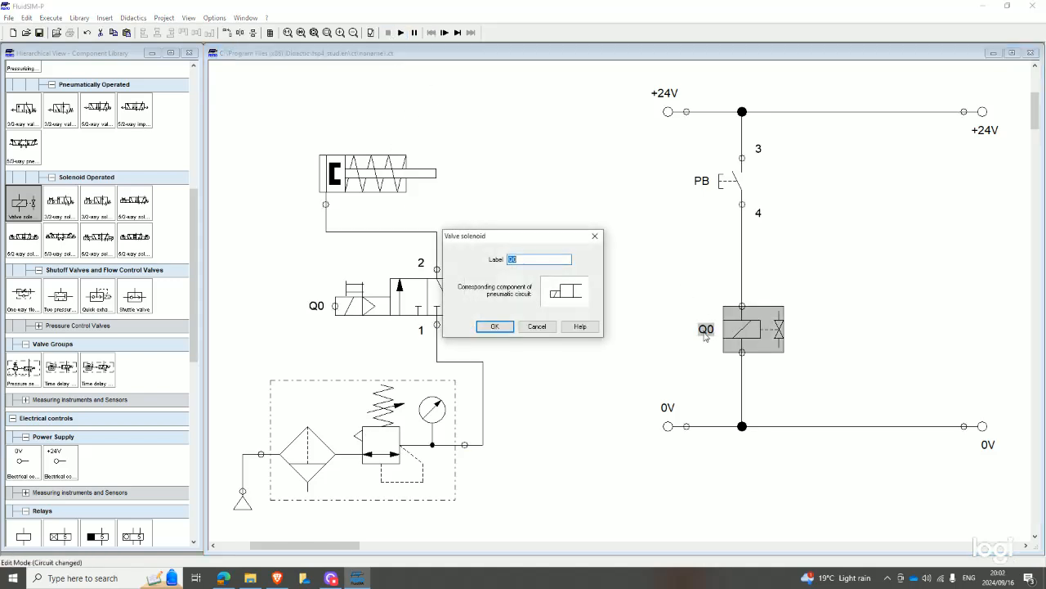
left_click(495, 326)
left_click(401, 33)
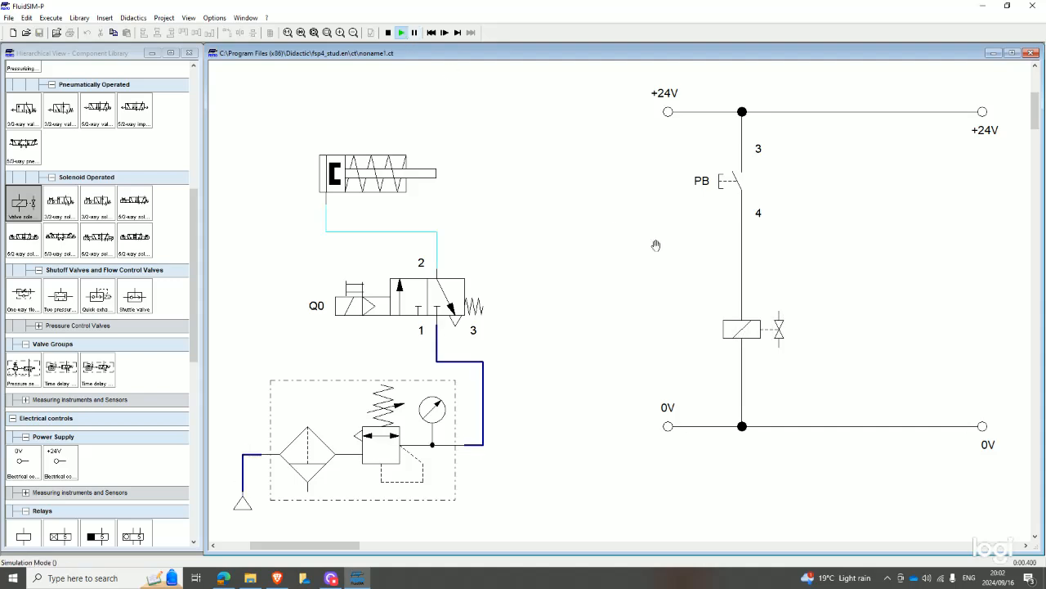
left_click(725, 180)
left_click(726, 179)
left_click(389, 33)
Label the electrical valve solenoid Q0 again and restart the simulation.
left_click(754, 332)
double_click(754, 333)
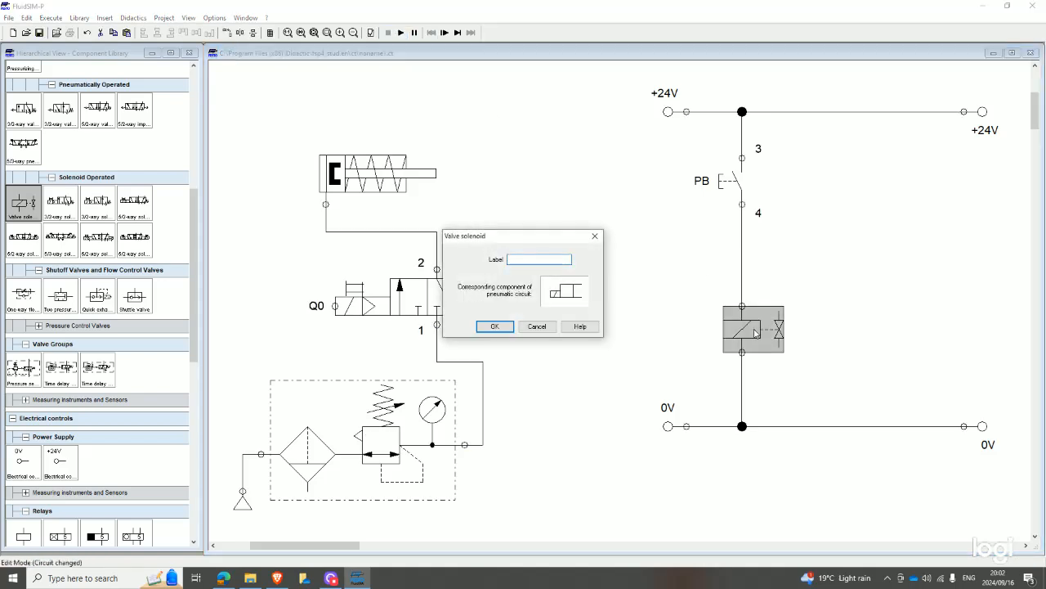
type("Q0")
key("Return")
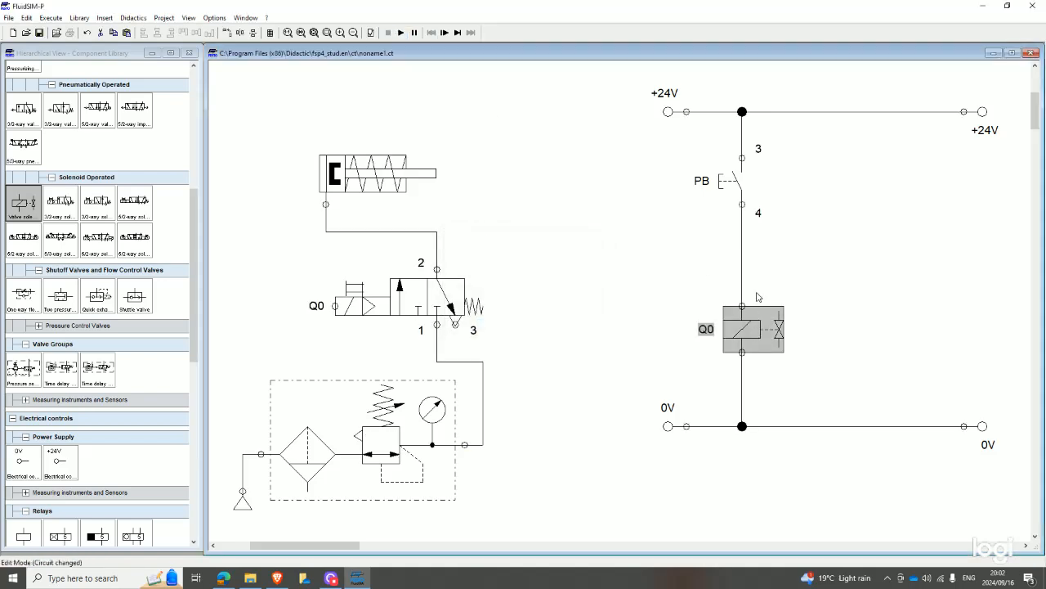
left_click(401, 32)
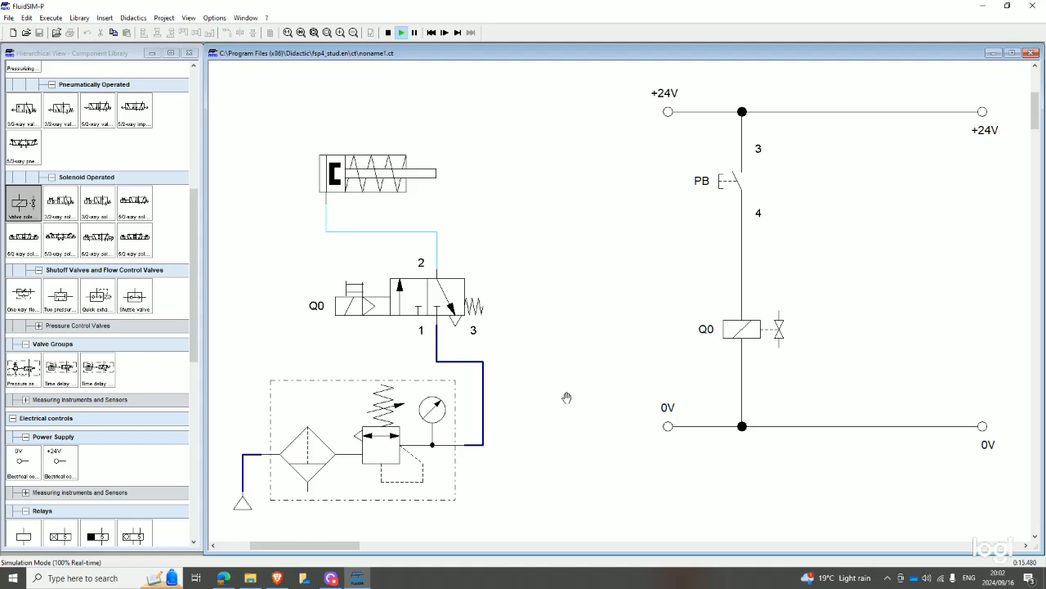
Replace pushbutton PB with a make detent switch, wiring terminal 3 to the +24V line and terminal 4 to solenoid Q0.
scroll(60, 433, "down", 3)
scroll(60, 434, "down", 4)
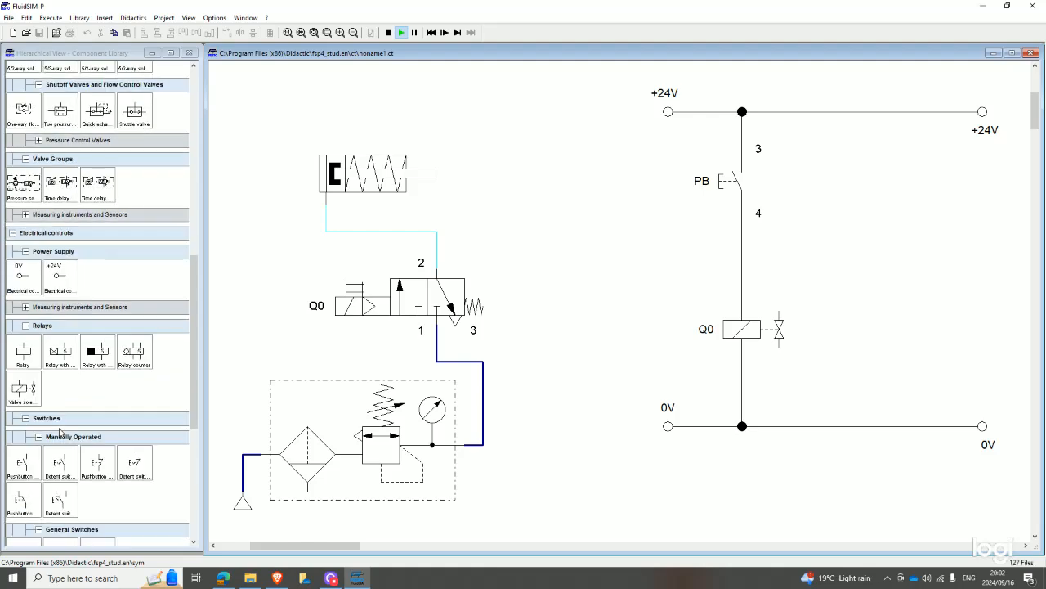
scroll(60, 433, "down", 3)
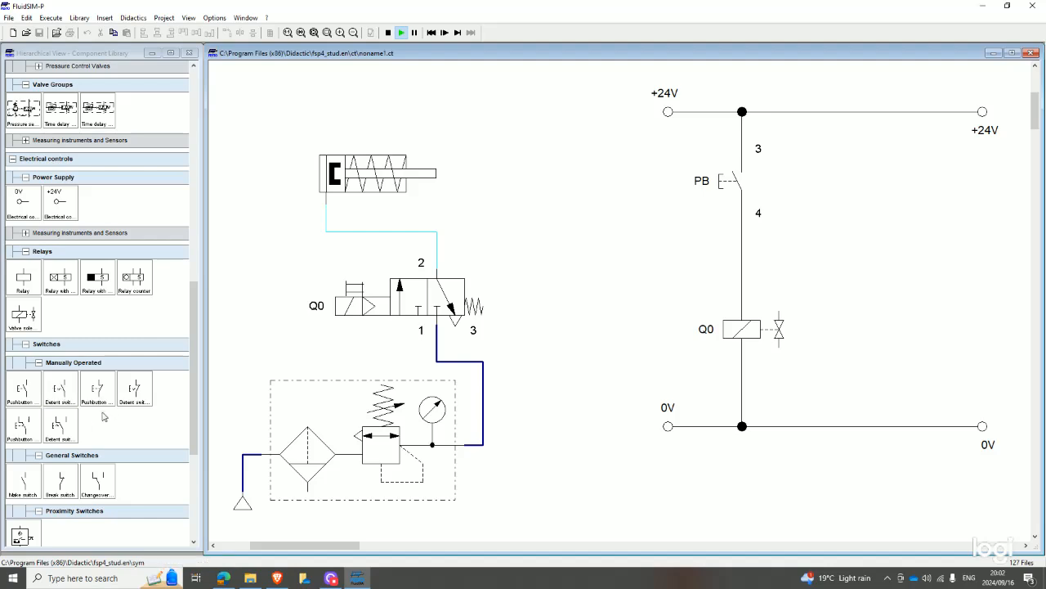
left_click(59, 390)
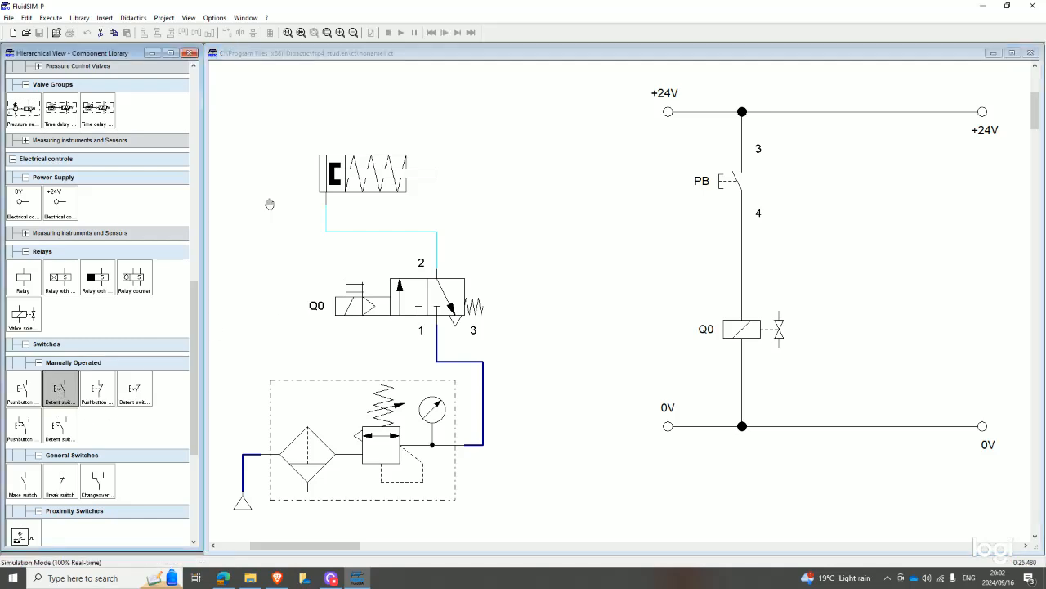
left_click(401, 33)
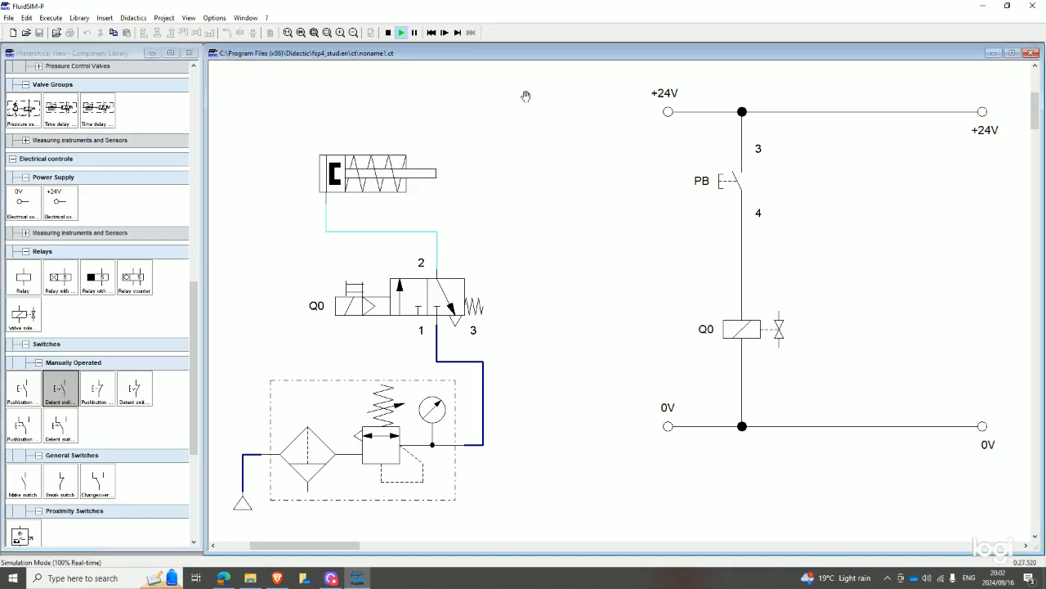
left_click(390, 33)
left_click(730, 182)
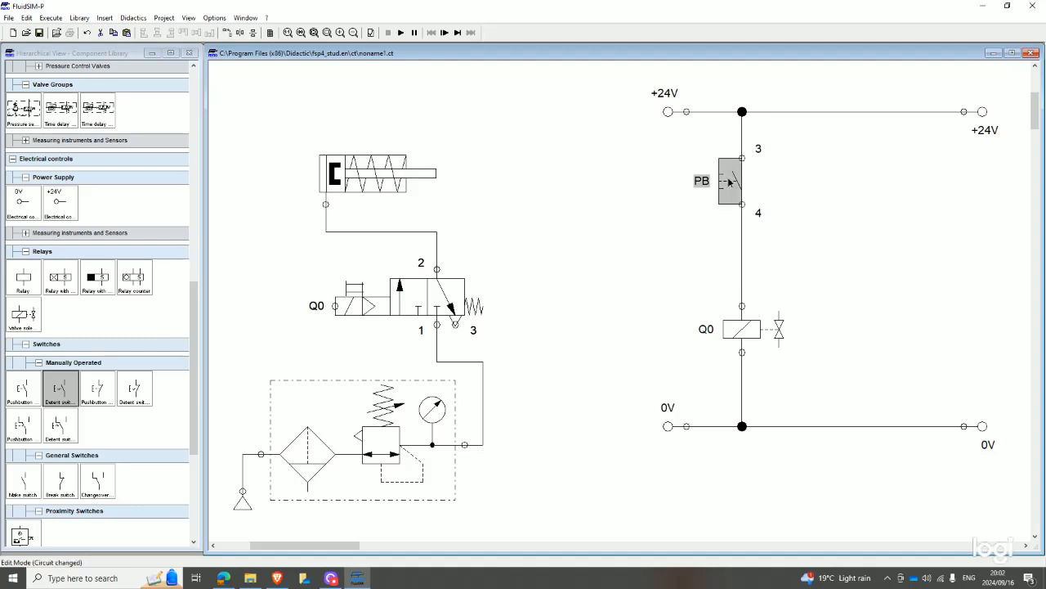
right_click(730, 182)
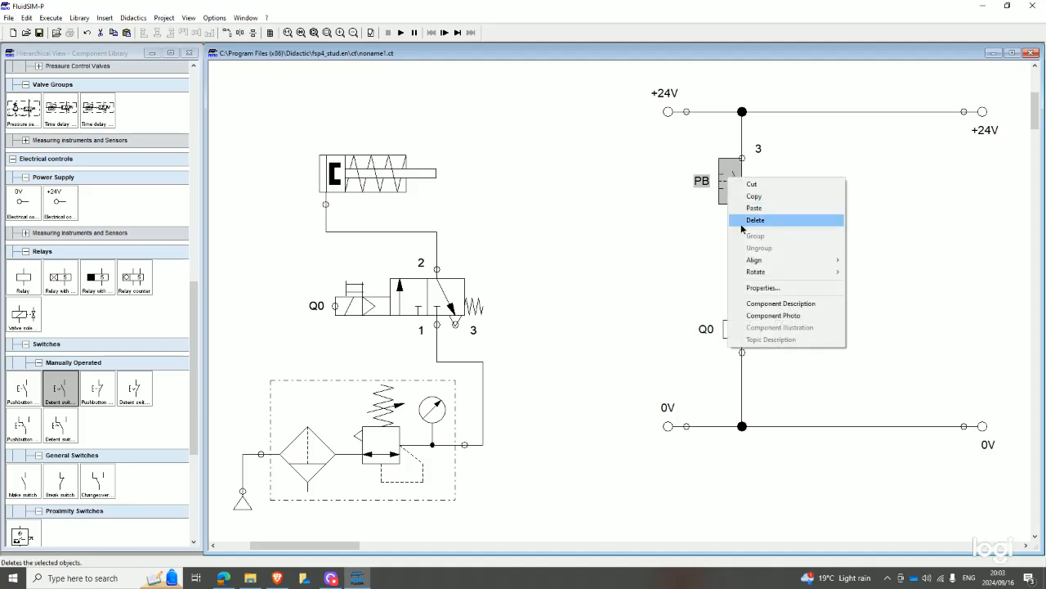
left_click(752, 220)
left_click_drag(59, 393, 746, 216)
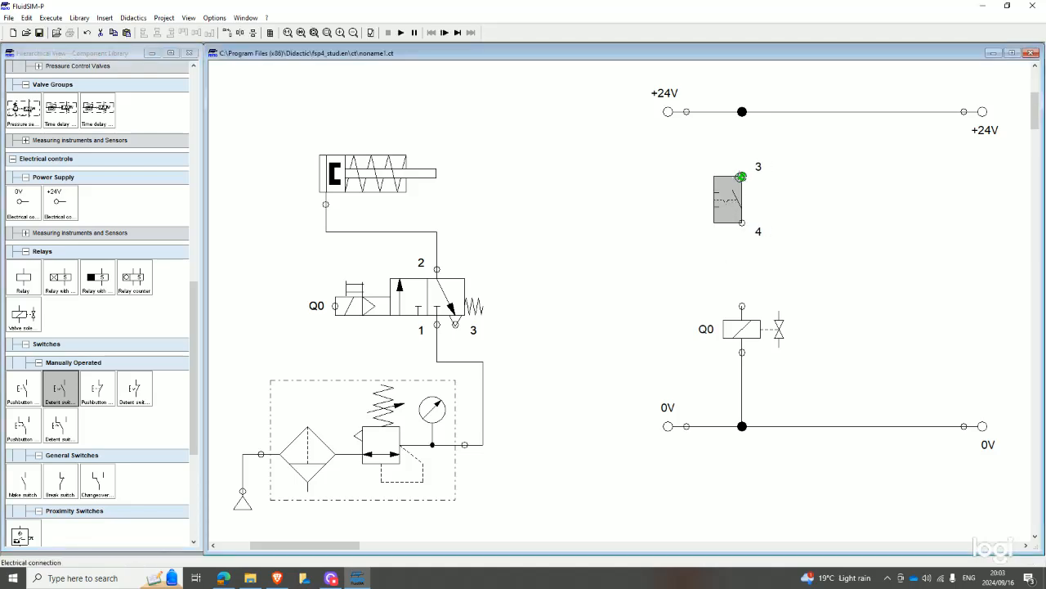
left_click_drag(742, 176, 742, 111)
left_click_drag(736, 227, 742, 305)
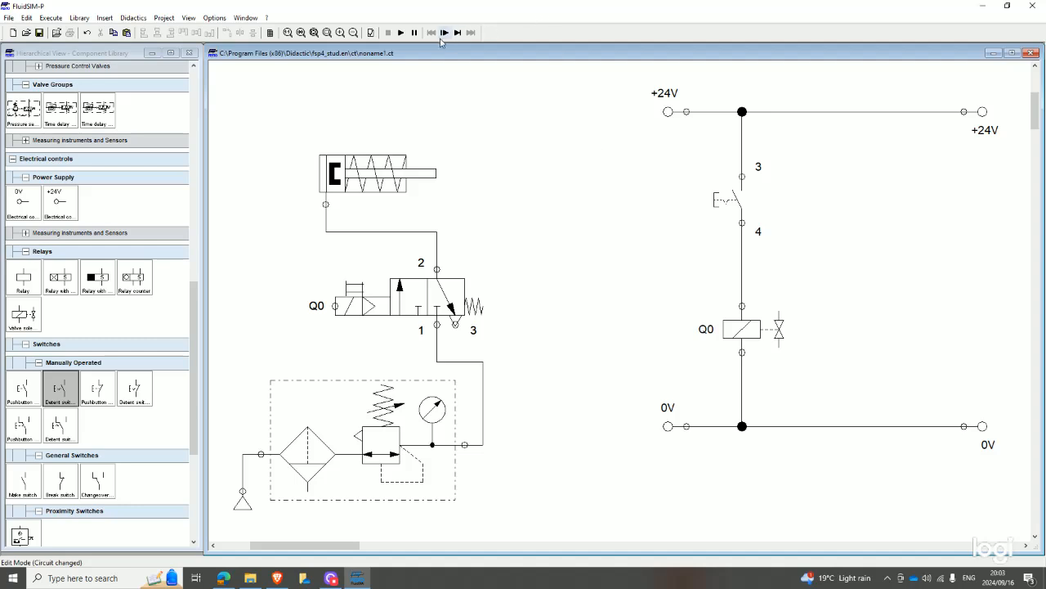
Simulate the circuit, switch the detent switch on and off to check the cylinder's response, and stop the simulation.
left_click(400, 32)
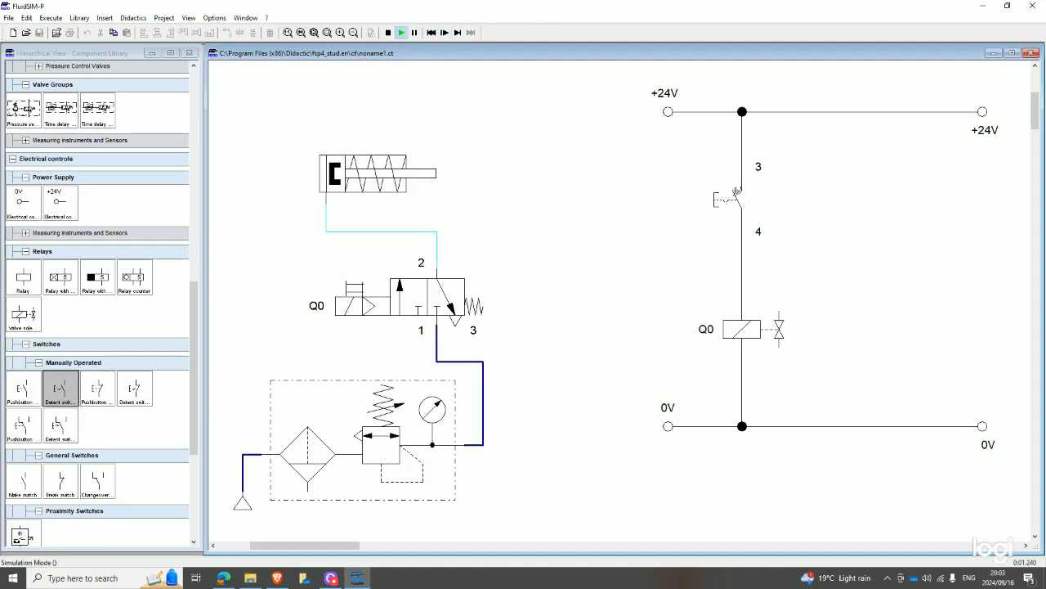
left_click(736, 193)
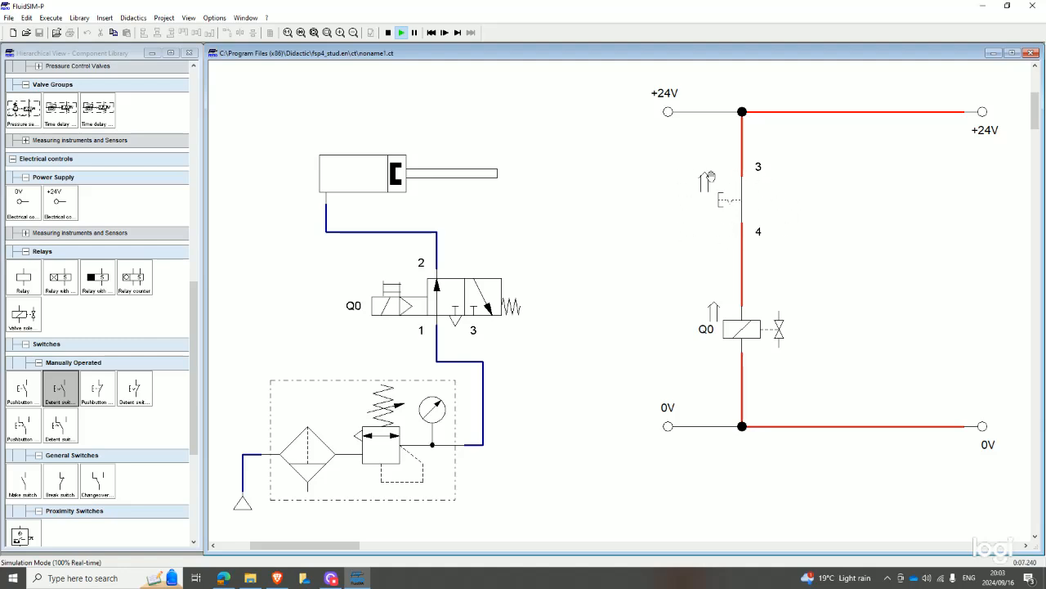
left_click(749, 197)
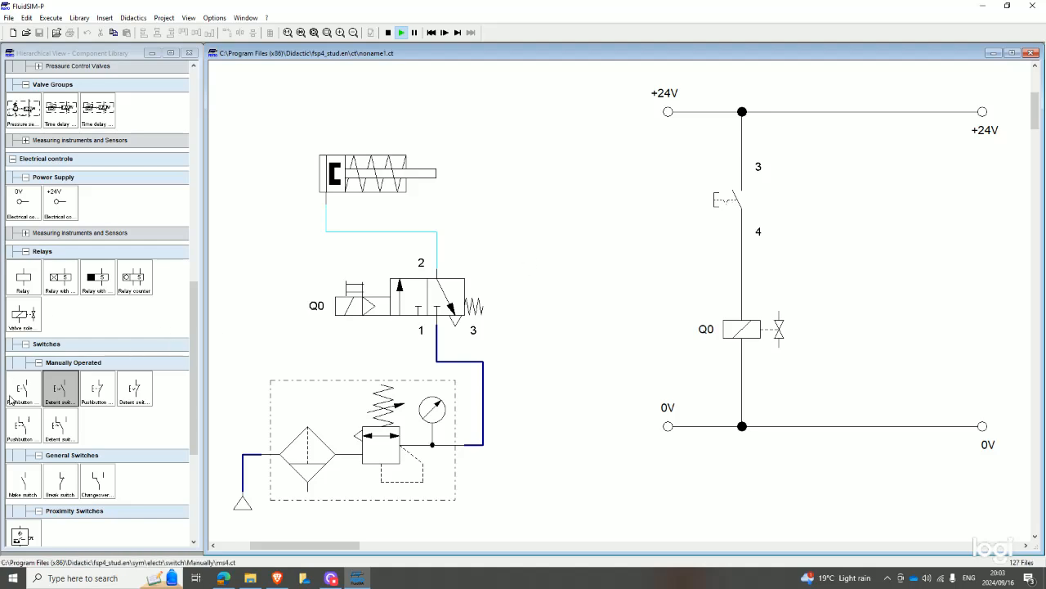
left_click(389, 32)
Place an unconnected make pushbutton beside the detent switch for comparison and simulate the circuit with the detent switch closed.
left_click_drag(36, 381, 643, 215)
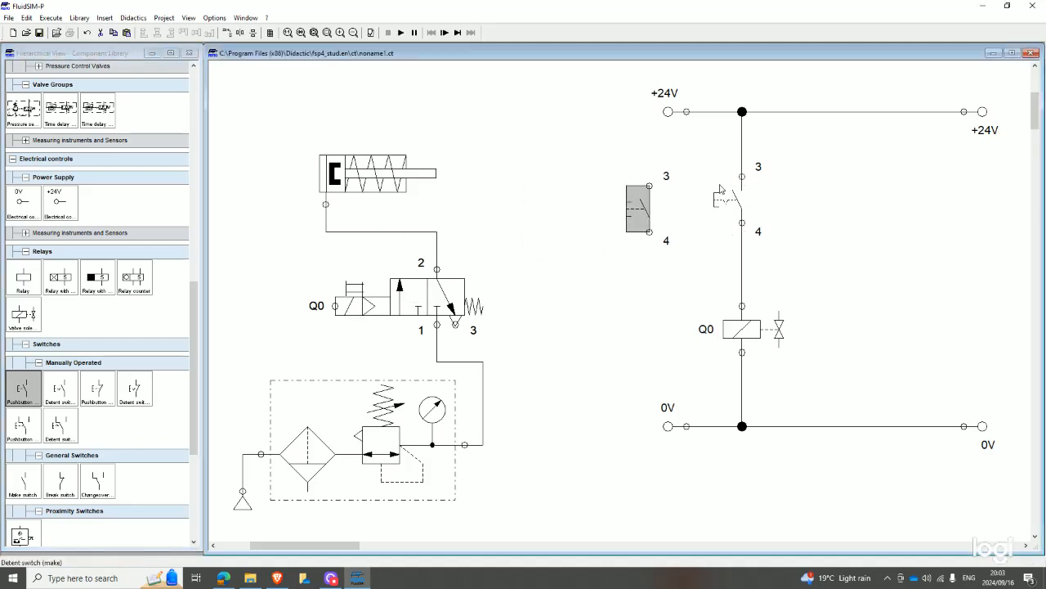
left_click(401, 33)
left_click(745, 197)
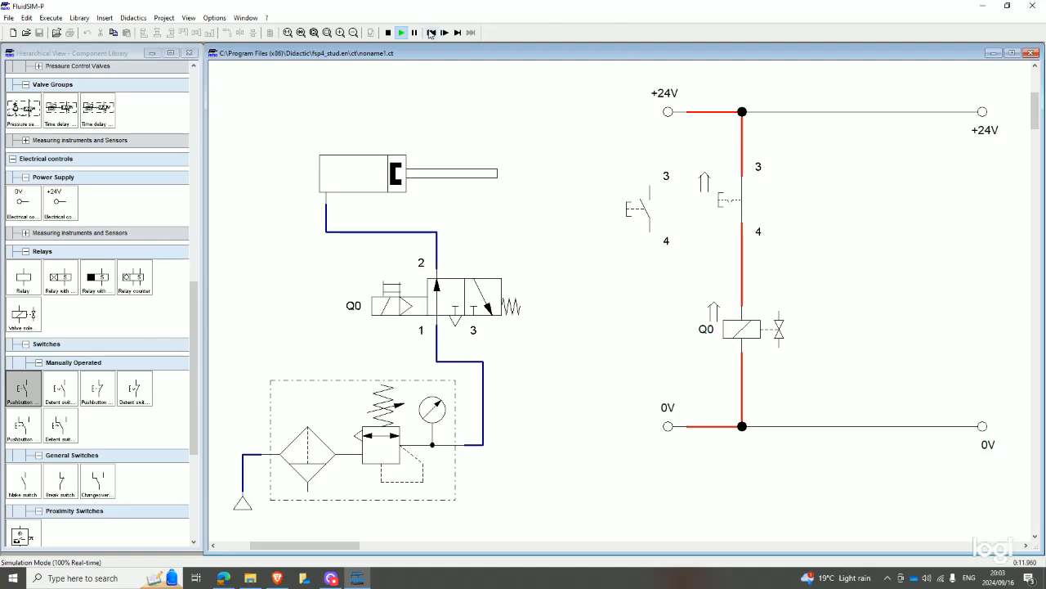
left_click(388, 33)
Delete the unconnected make pushbutton and the make detent switch from the electrical circuit.
left_click(648, 204)
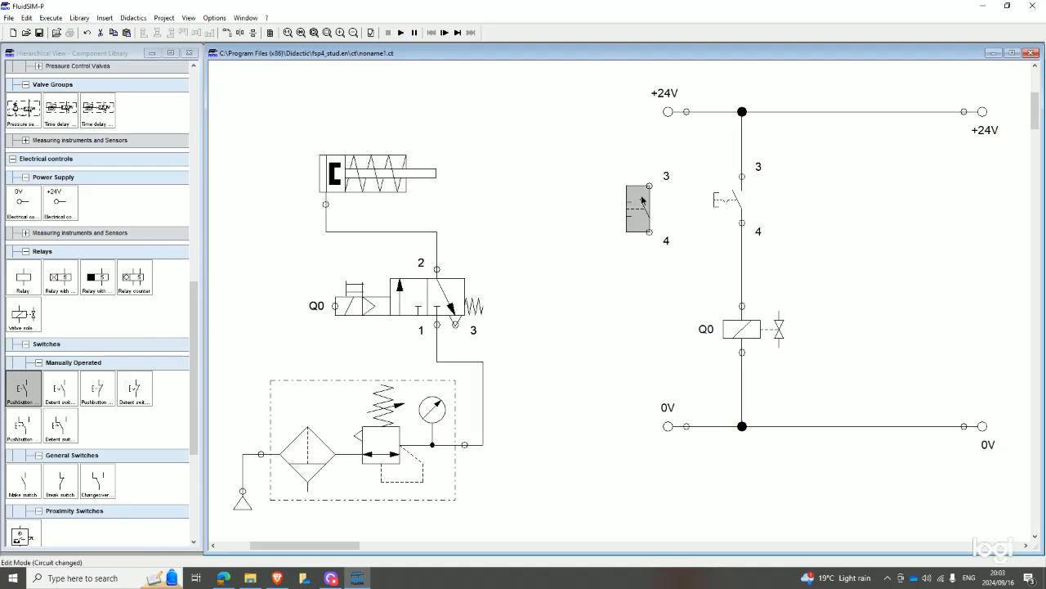
right_click(637, 202)
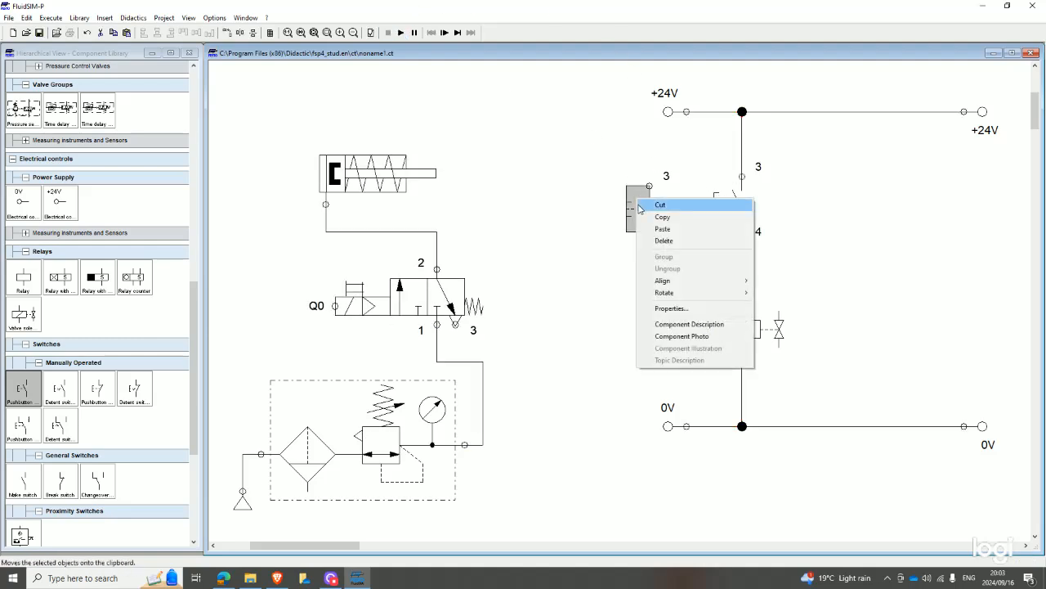
left_click(650, 240)
left_click(732, 207)
right_click(733, 207)
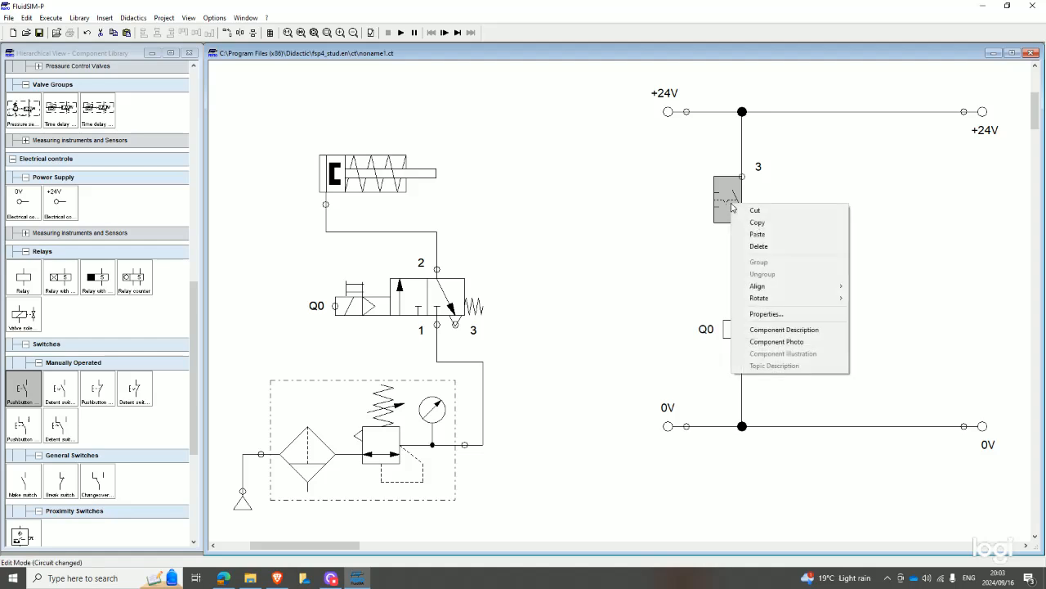
left_click(754, 246)
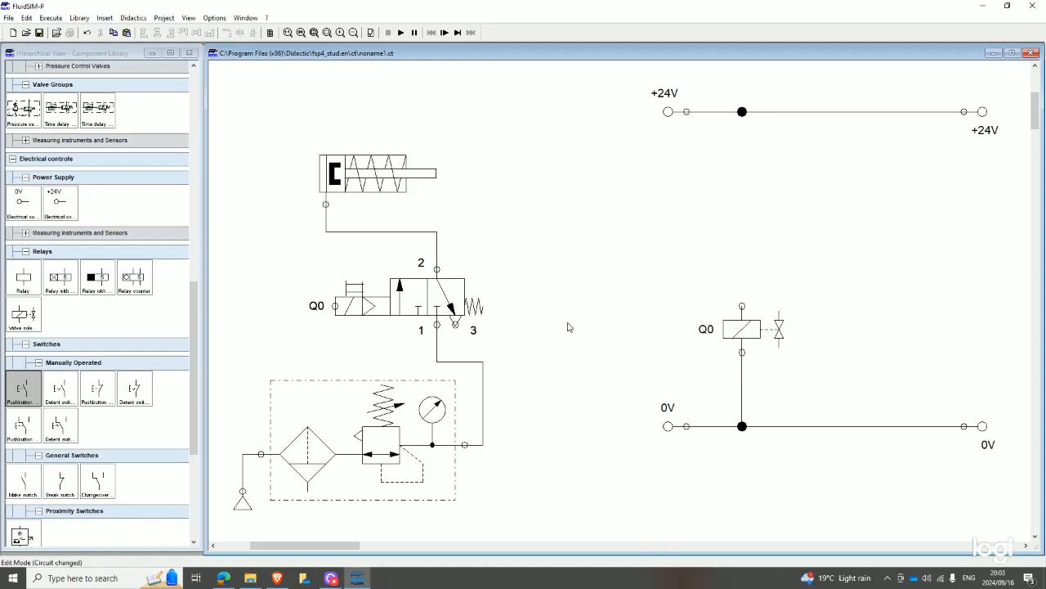
Place a break pushbutton above solenoid Q0, wiring terminal 1 to the +24V line and terminal 2 to the solenoid.
left_click_drag(98, 389, 748, 219)
left_click_drag(743, 175, 741, 111)
left_click_drag(741, 224, 742, 306)
Simulate the circuit, operate the break pushbutton to check the cylinder's response, and stop the simulation.
left_click(406, 32)
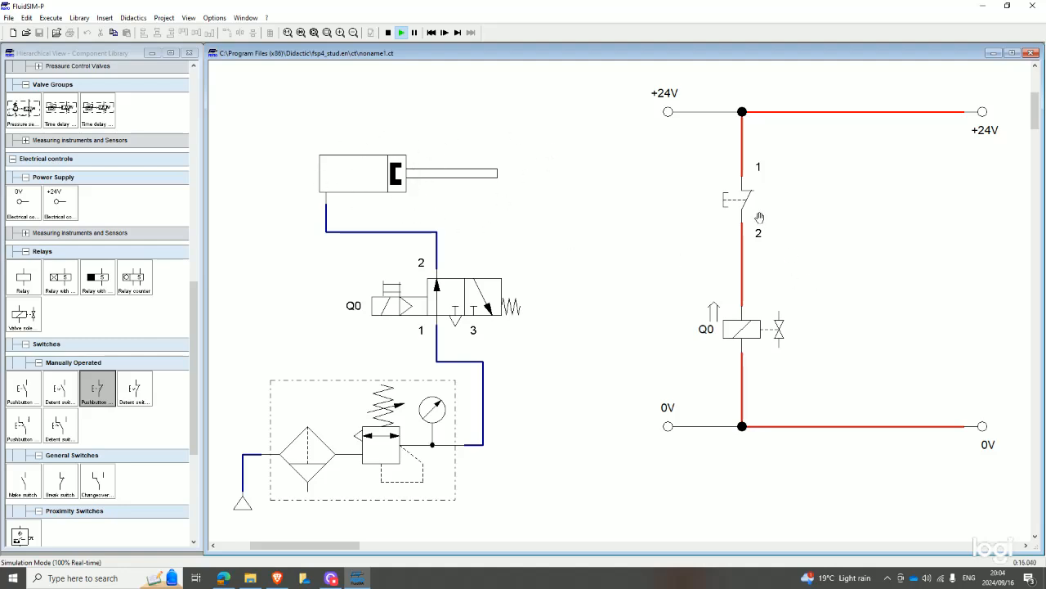
left_click(752, 196)
left_click(745, 203)
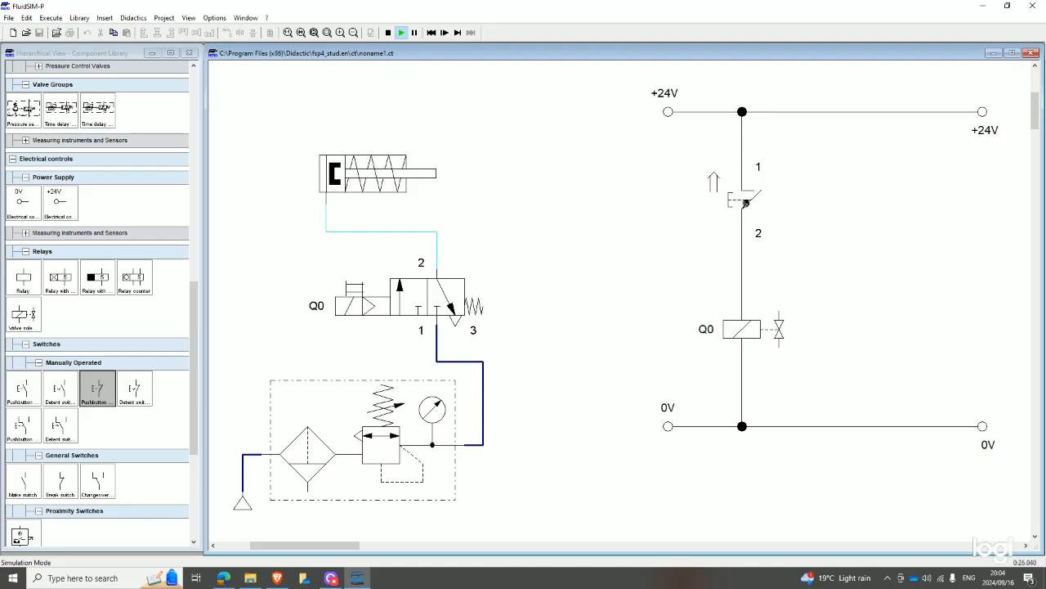
left_click(746, 203)
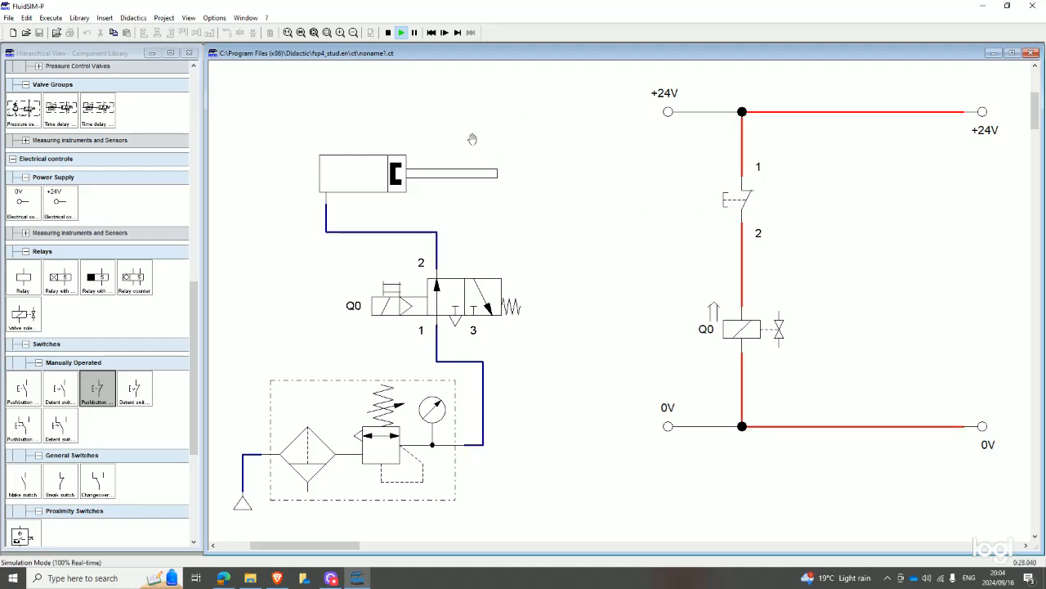
left_click(389, 33)
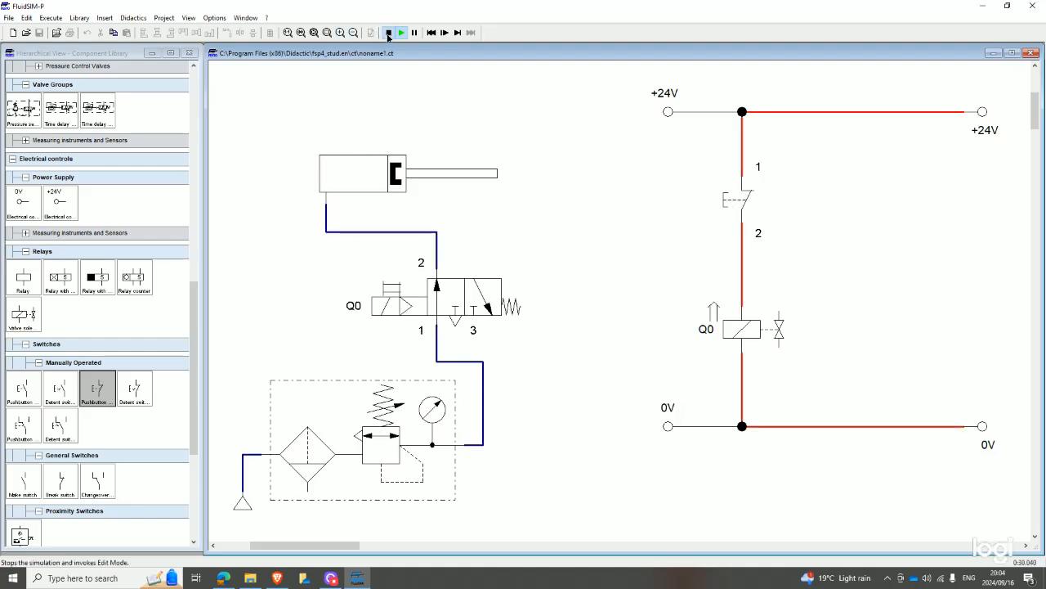
Replace the break pushbutton with a break detent switch, wiring terminal 1 to the +24V line and terminal 2 to solenoid Q0.
left_click(746, 198)
right_click(746, 198)
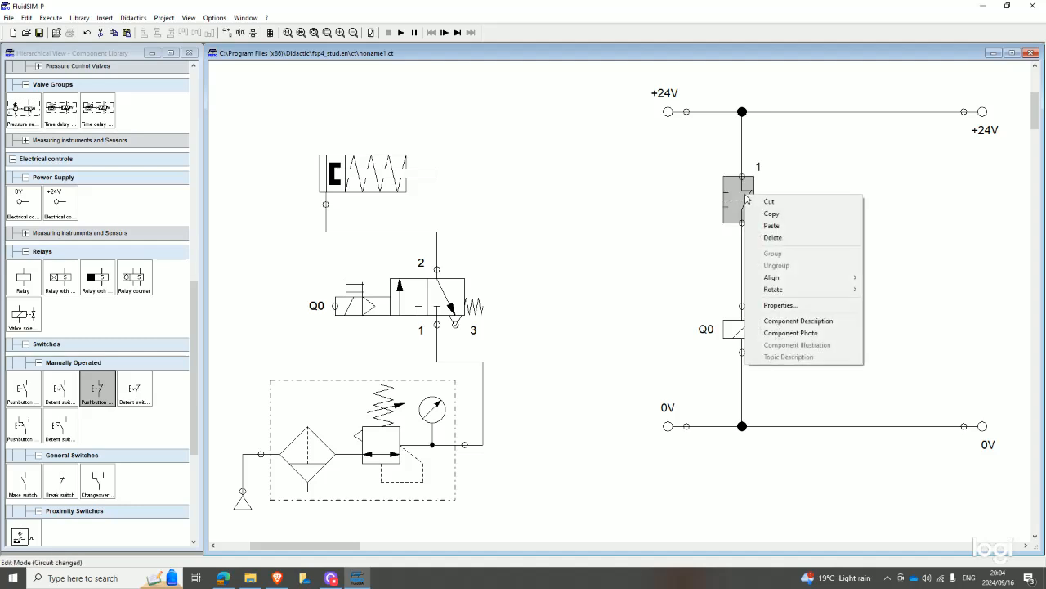
left_click(757, 237)
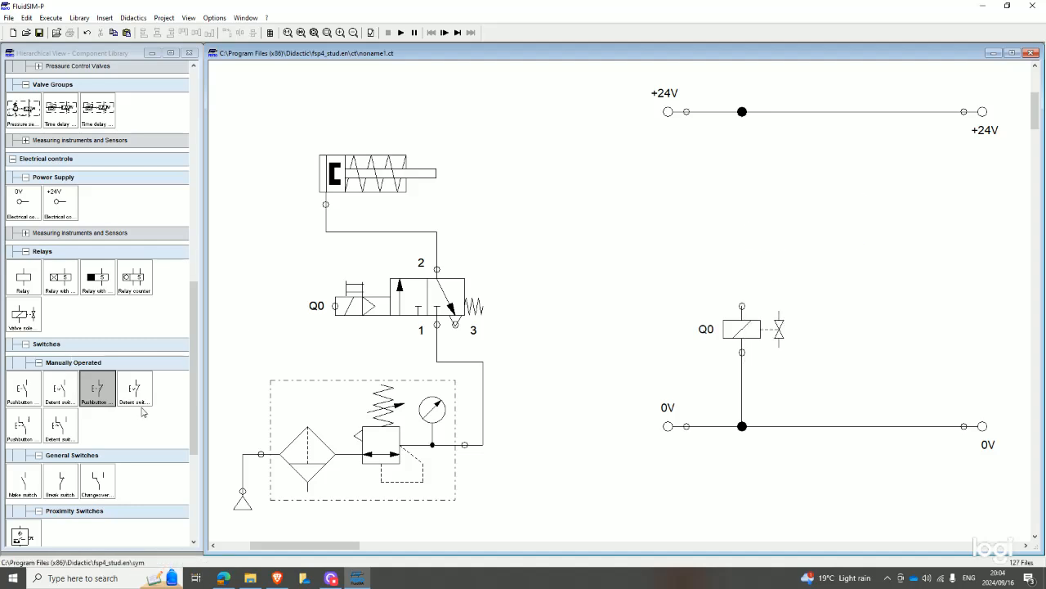
mouse_move(129, 396)
left_mouse_down()
mouse_move(612, 278)
mouse_move(738, 261)
mouse_move(739, 98)
mouse_move(742, 109)
left_mouse_up()
left_click_drag(750, 209, 742, 305)
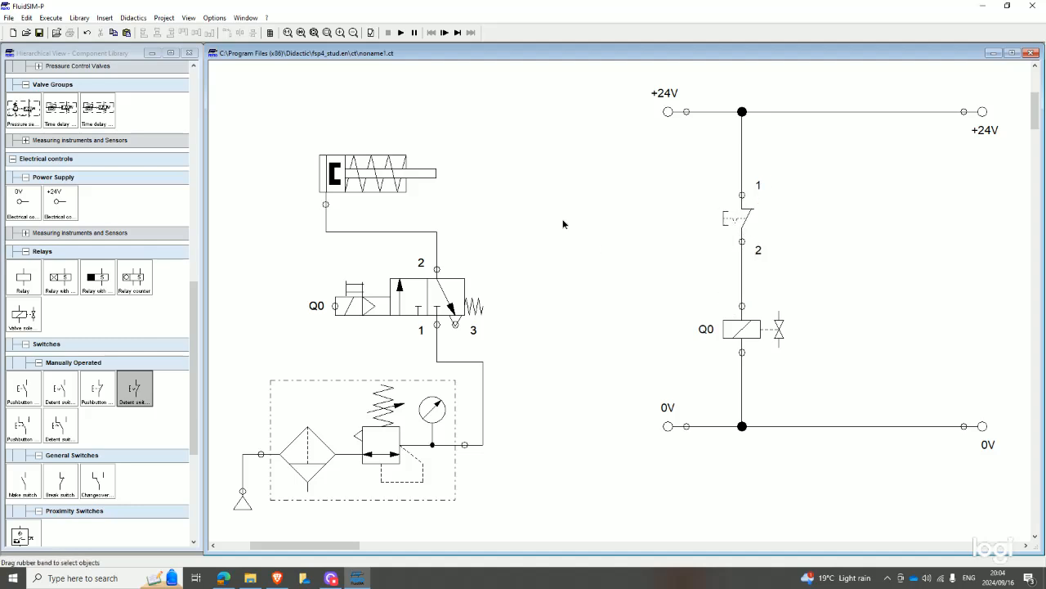
Simulate the circuit, toggle the break detent switch open and closed to check the cylinder's response, and stop the simulation.
left_click(401, 33)
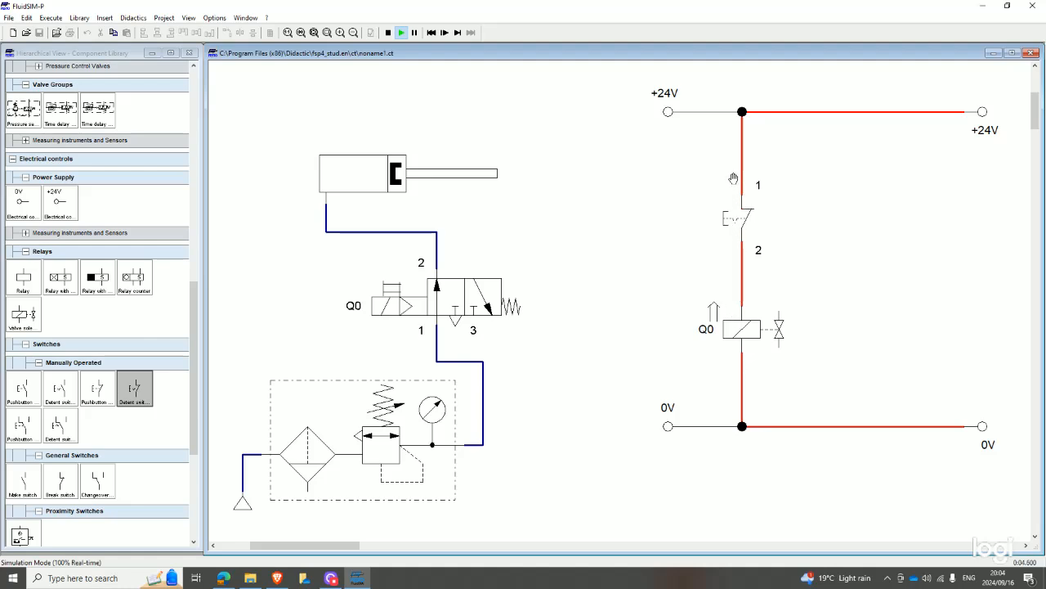
left_click(733, 223)
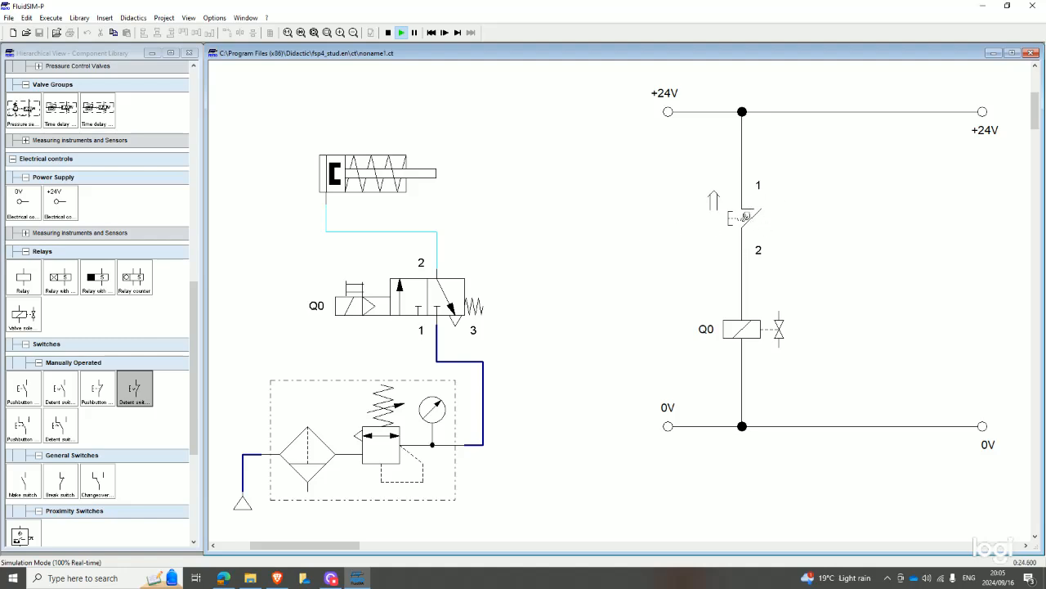
left_click(736, 218)
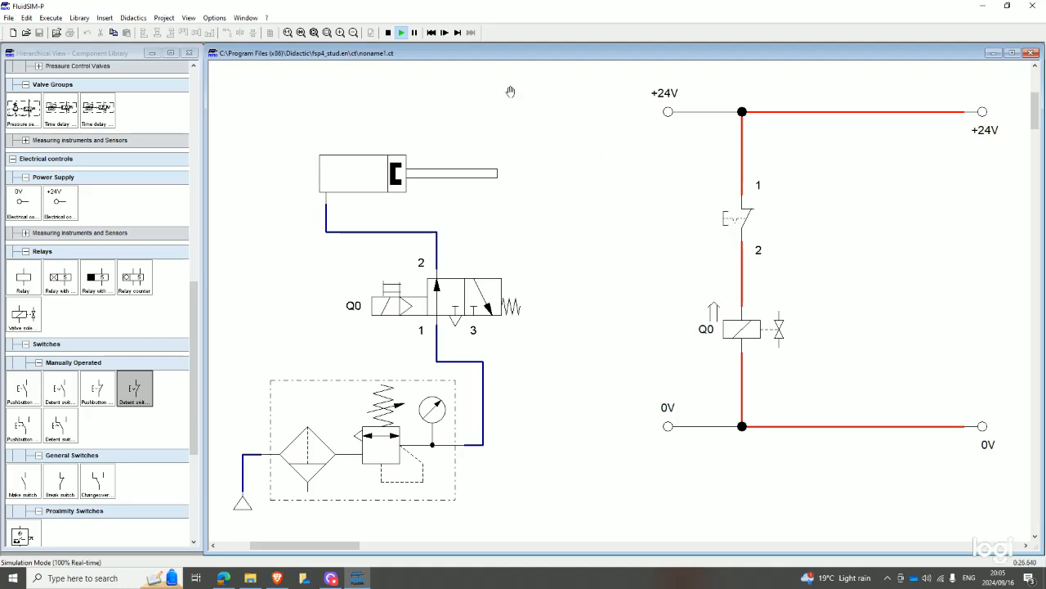
left_click(390, 33)
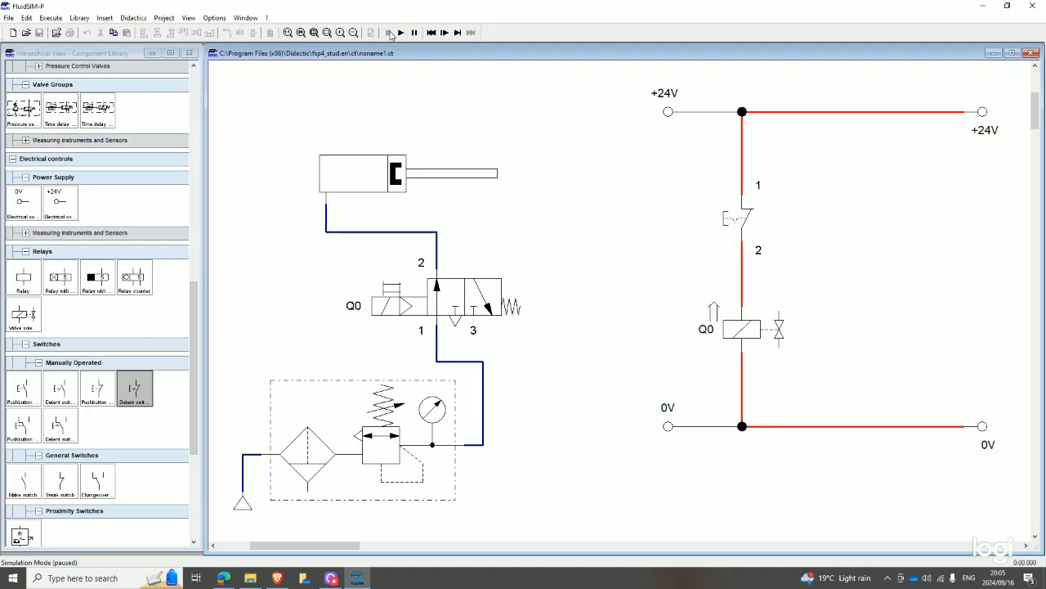
Delete the break detent switch between the +24V line and solenoid Q0.
left_click(741, 216)
right_click(740, 217)
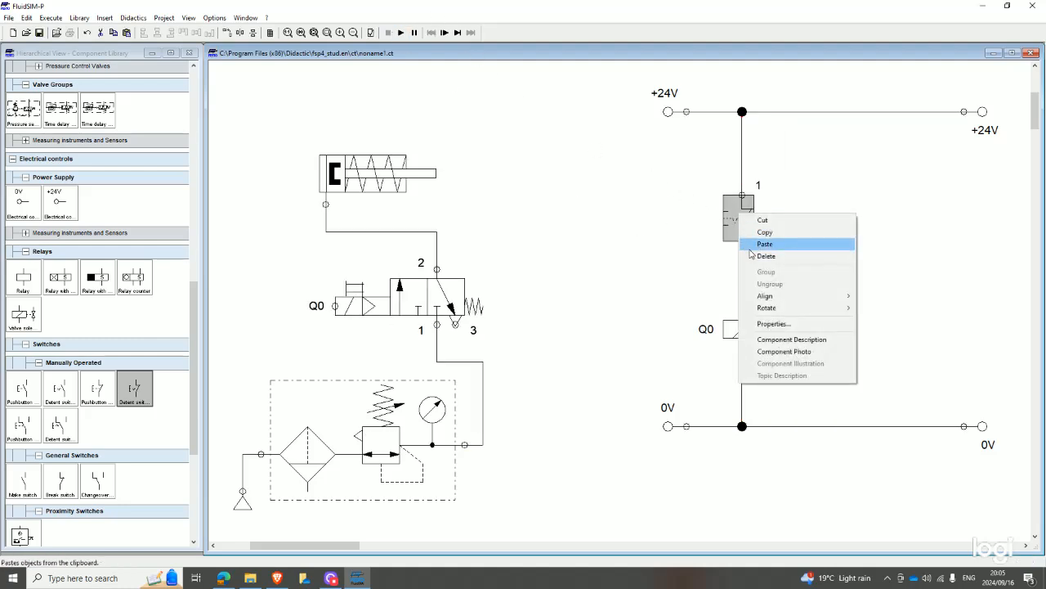
left_click(750, 257)
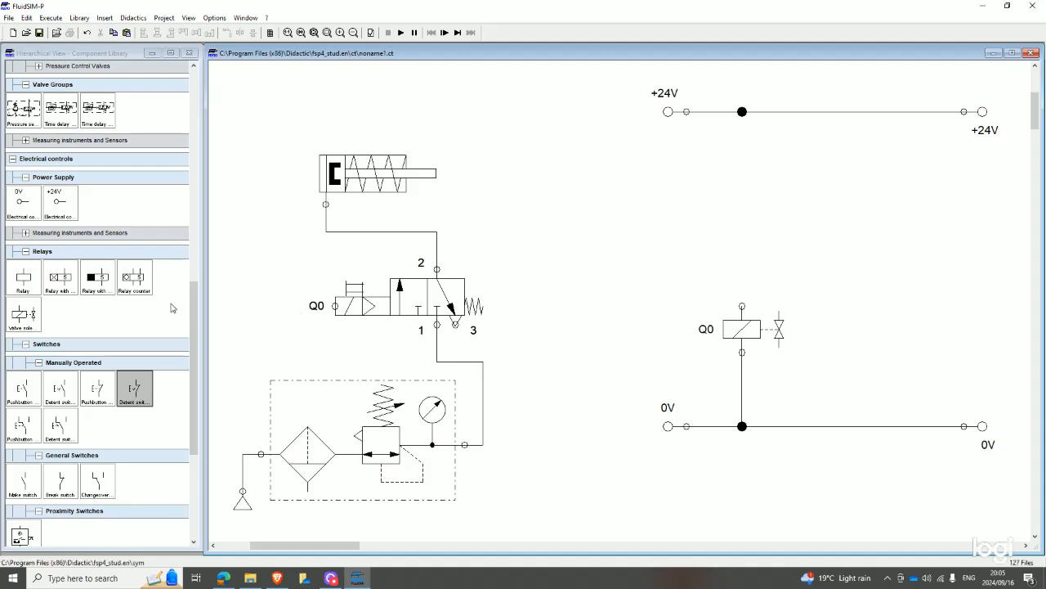
left_click_drag(88, 491, 691, 215)
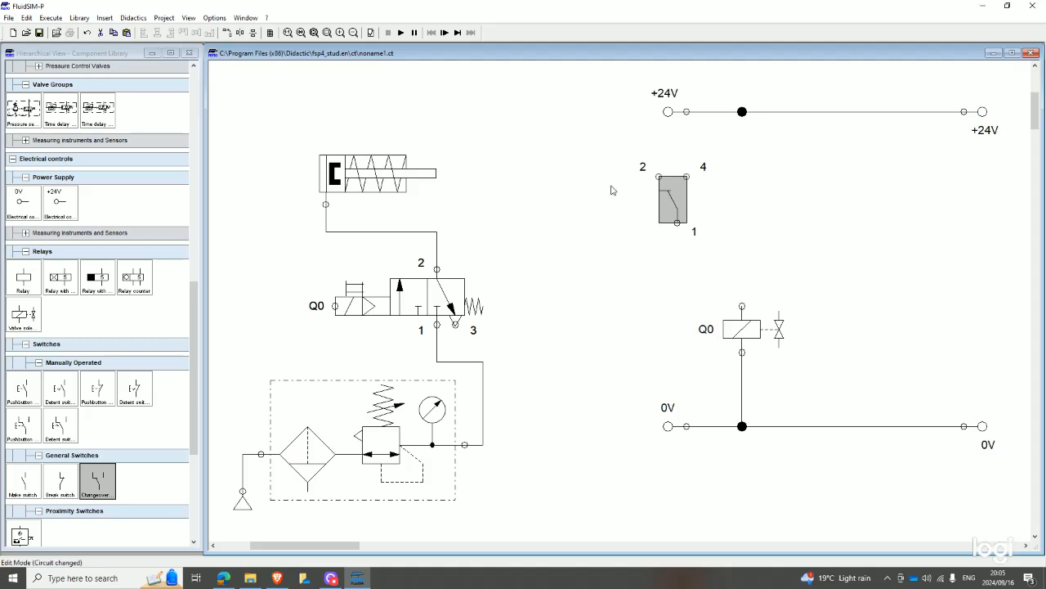
right_click(679, 201)
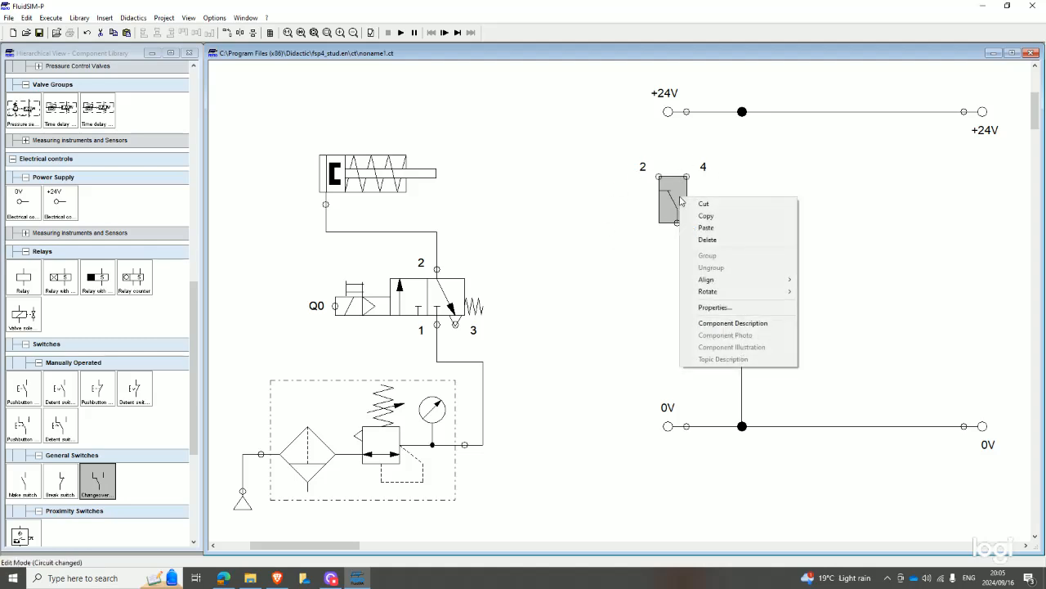
left_click(691, 240)
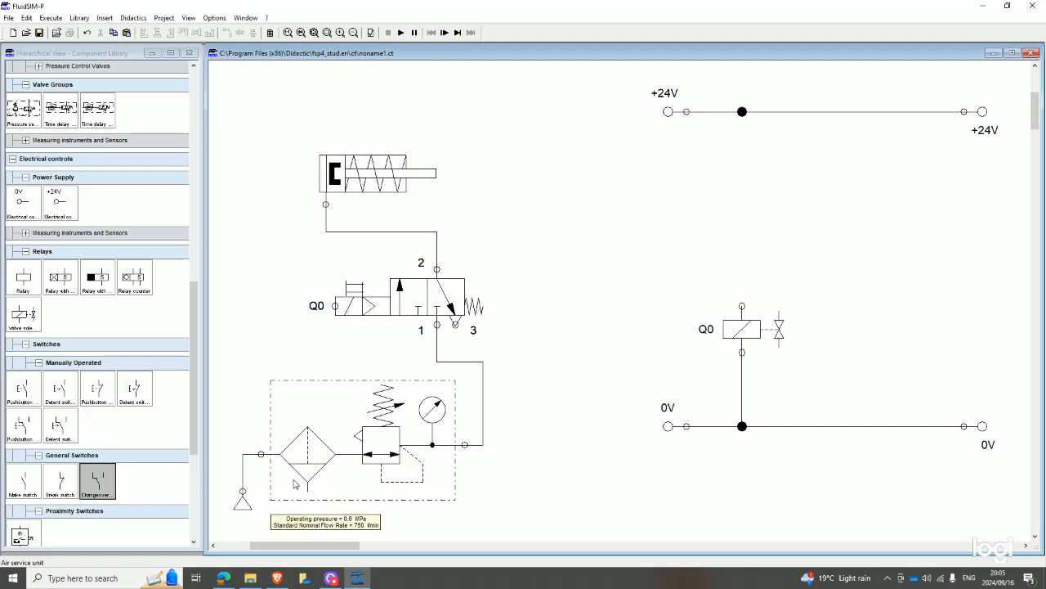
Switch to the electropneumatics worksheet PDF in Edge and look through Exercise 1's assignments up to task 7 on electrical switches.
left_click(223, 578)
scroll(313, 421, "down", 5)
scroll(313, 418, "down", 15)
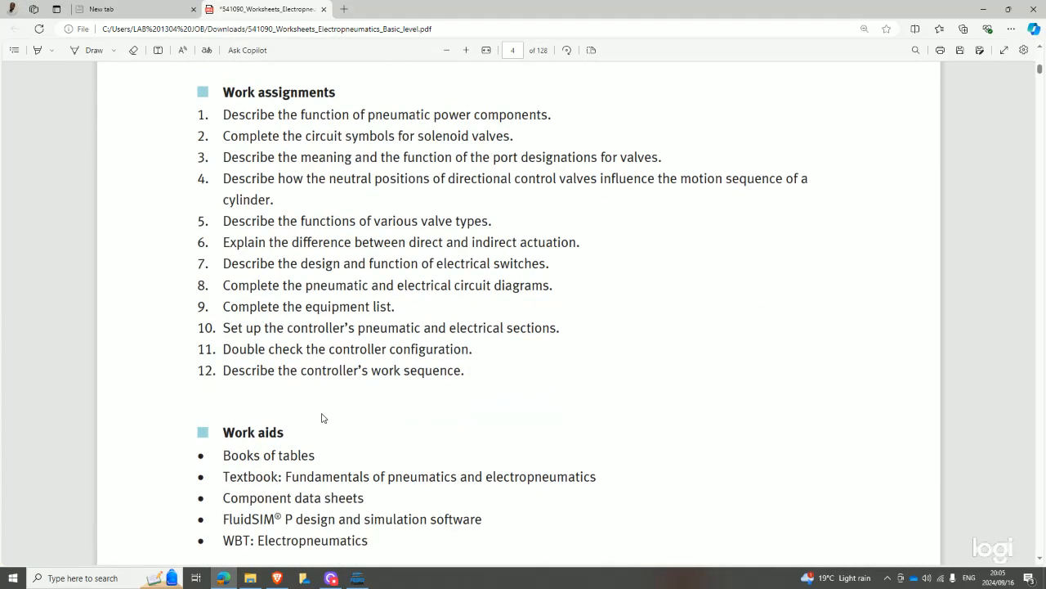
scroll(321, 419, "down", 15)
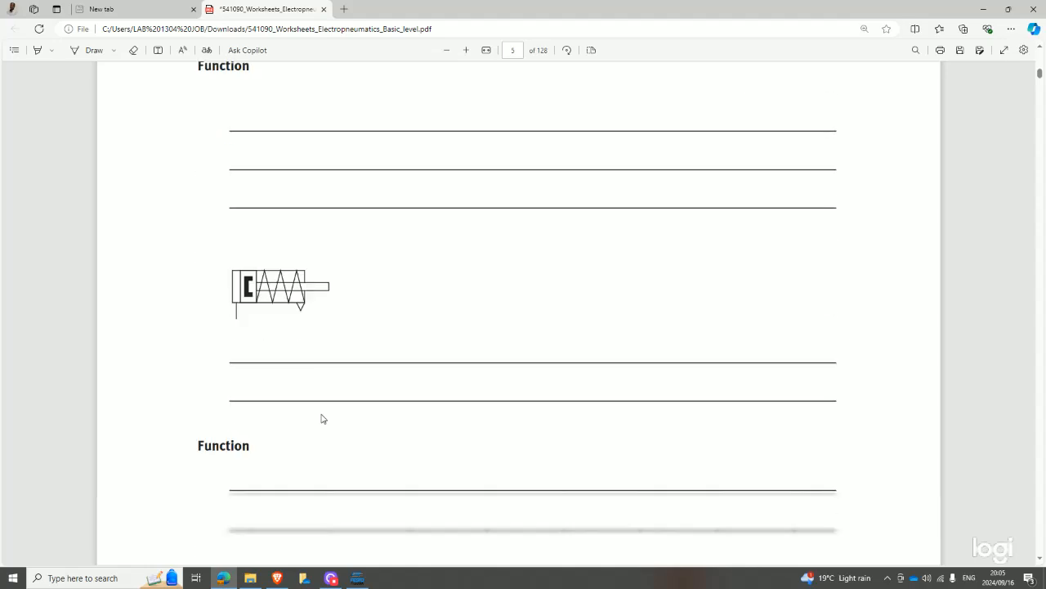
scroll(322, 418, "down", 20)
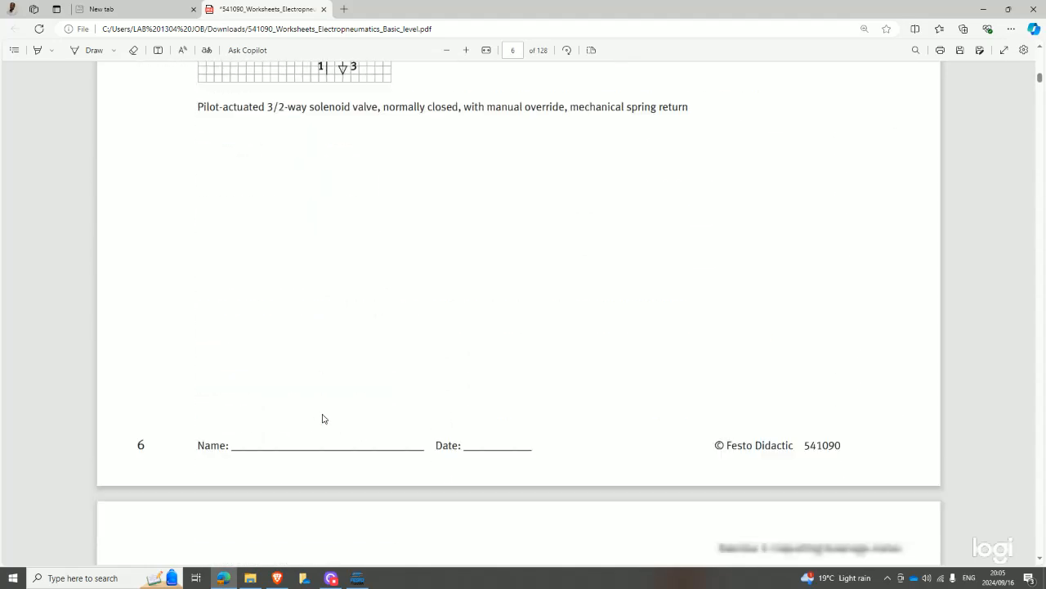
scroll(322, 418, "down", 20)
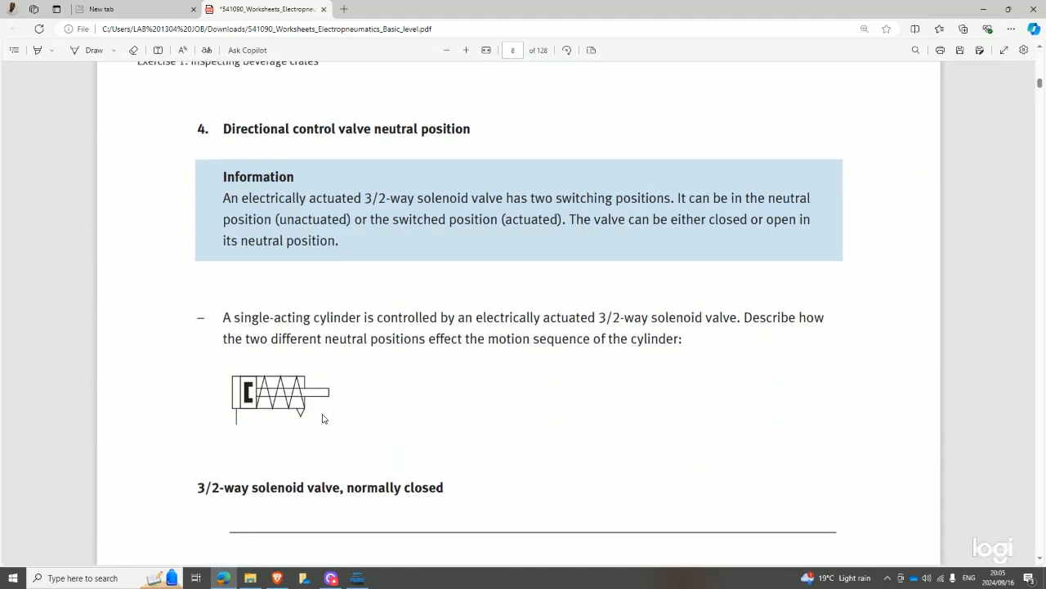
scroll(322, 419, "down", 20)
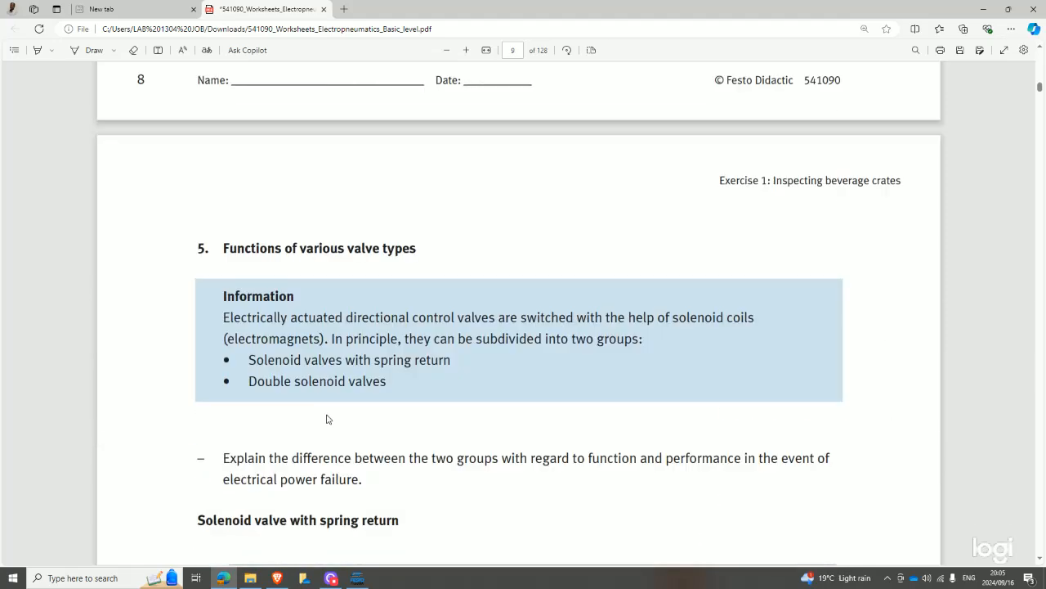
scroll(331, 418, "down", 10)
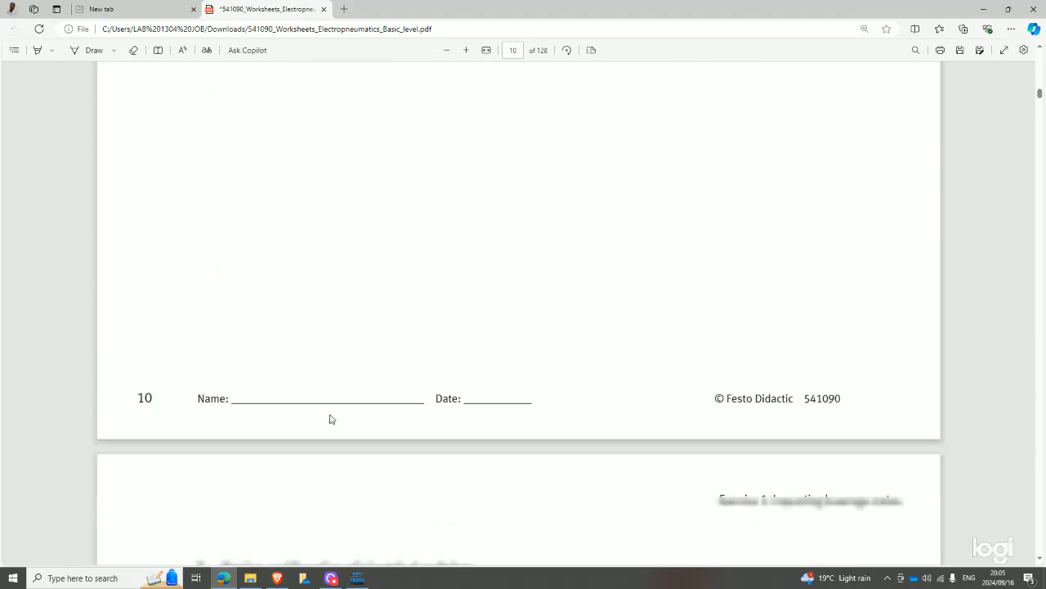
scroll(331, 419, "up", 5)
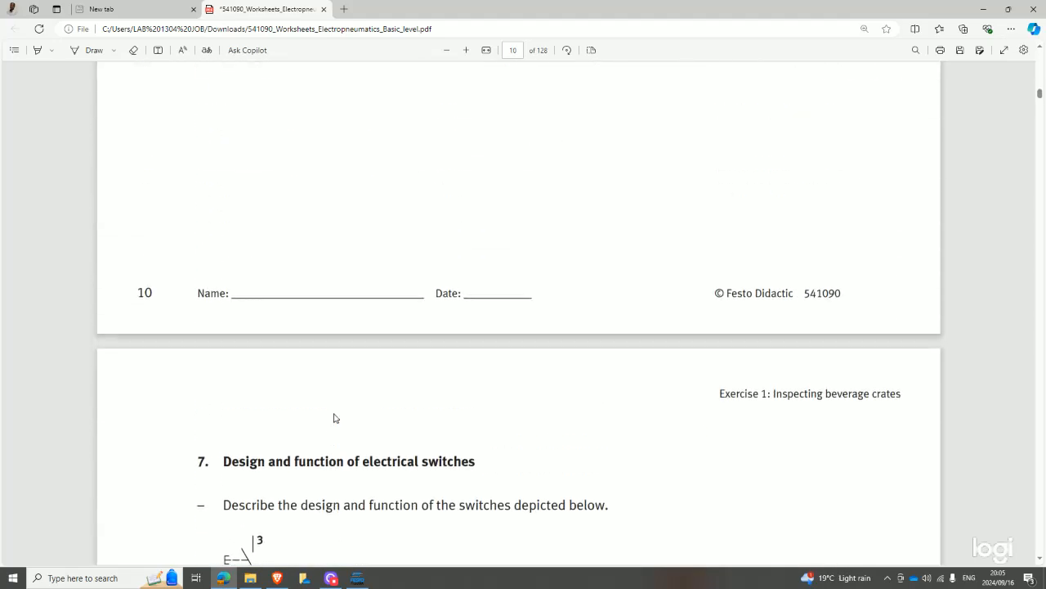
Return to FluidSIM-P and place a make pushbutton, wiring terminal 3 to the +24V line and terminal 4 to solenoid Q0.
left_click(363, 582)
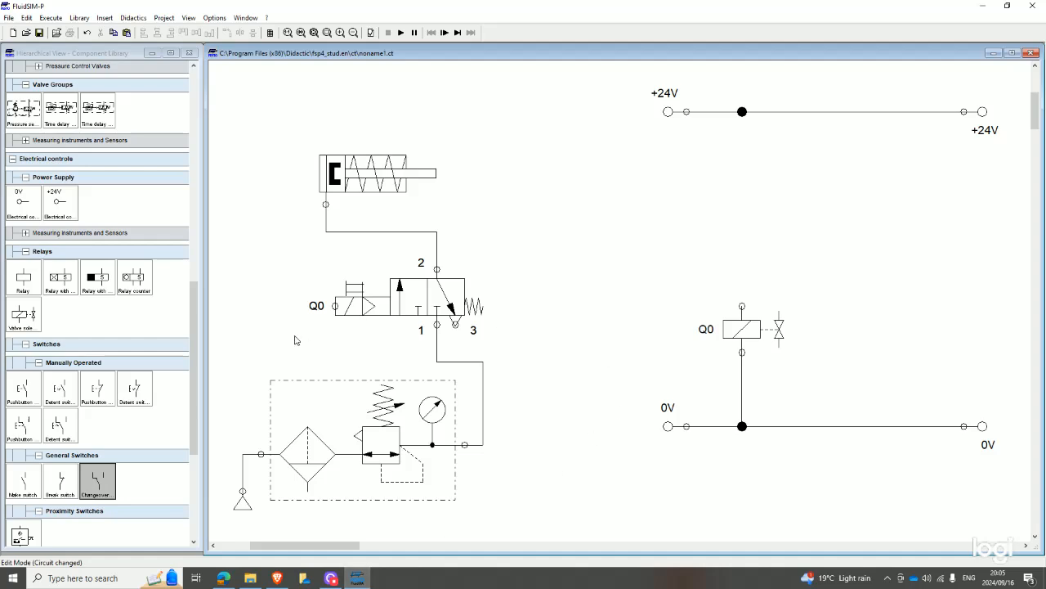
left_click_drag(33, 397, 743, 112)
left_click_drag(743, 213, 742, 306)
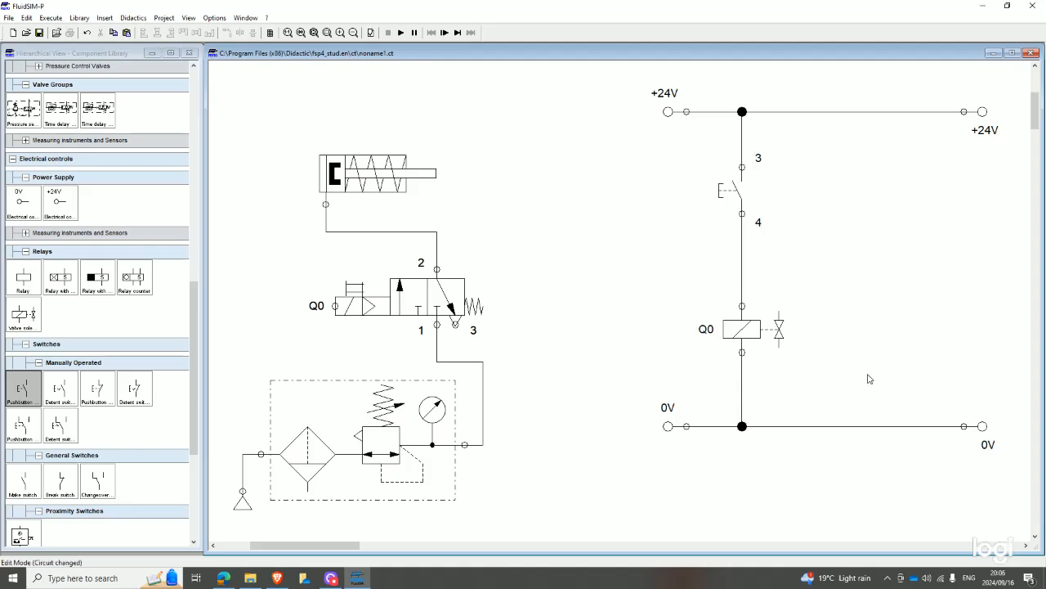
Simulate the circuit, operate the make pushbutton to check the cylinder's response, and stop the simulation.
left_click(401, 32)
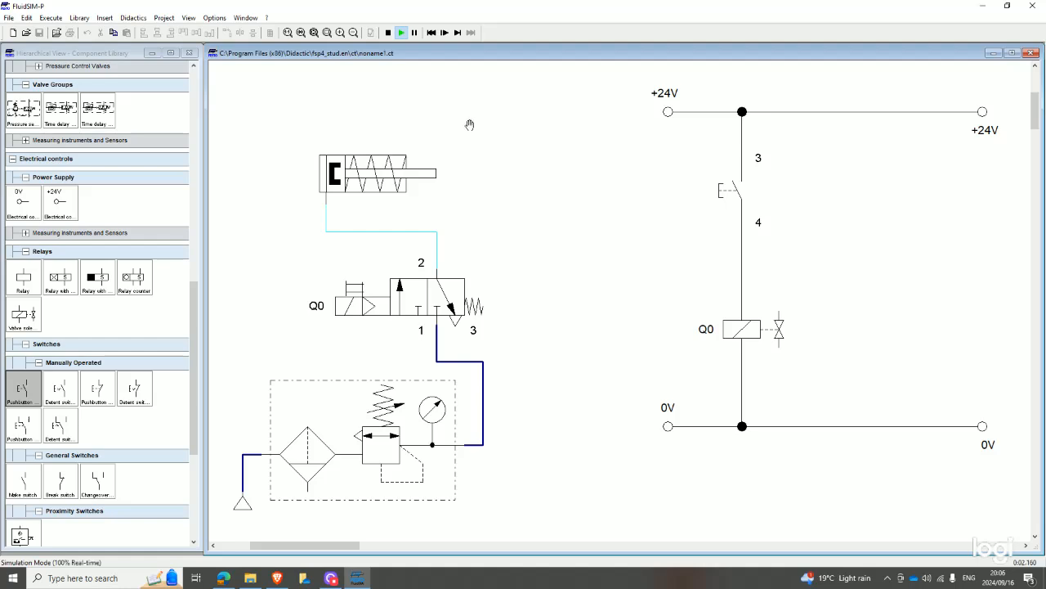
left_click(728, 180)
left_click(388, 33)
Label the make pushbutton PB_1.
left_click(728, 188)
double_click(727, 188)
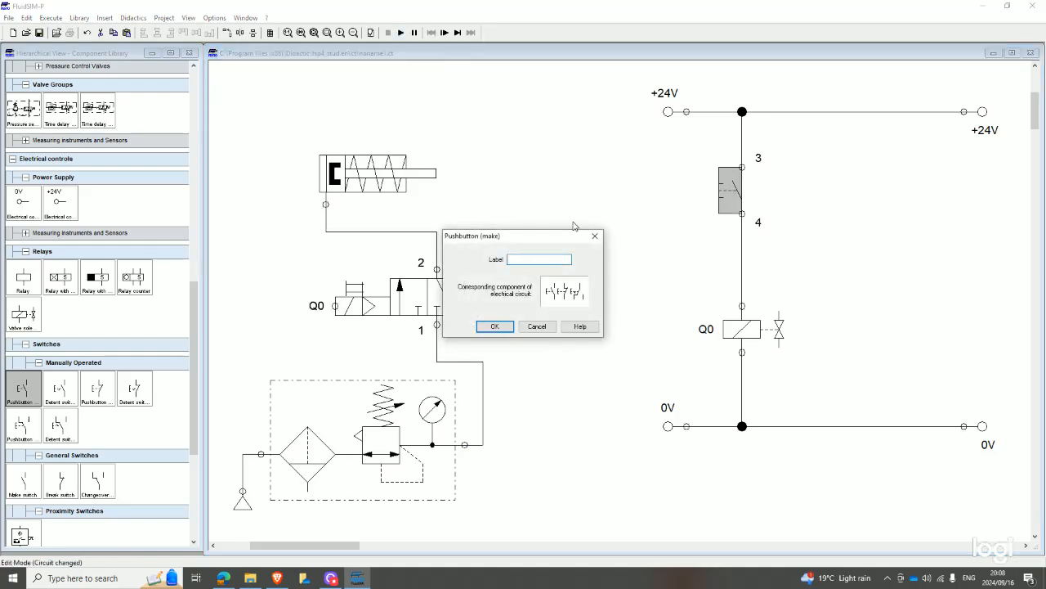
type("PB_1")
key("Return")
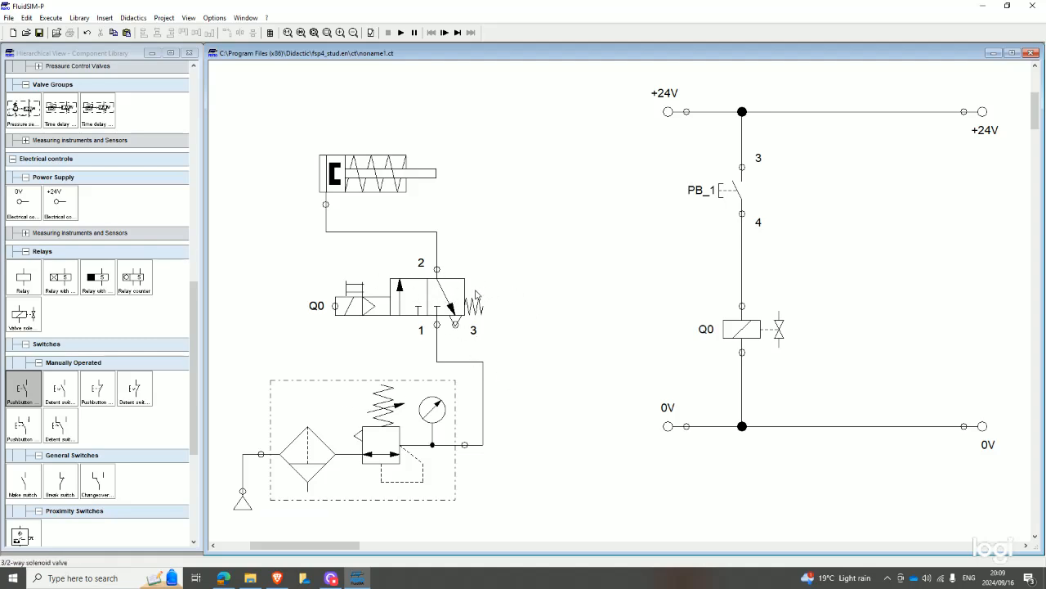
Switch to the worksheet PDF in Edge and go to Exercise 2, reading its learning objectives, problem description and layout through to the process description.
mouse_move(451, 308)
left_click(223, 578)
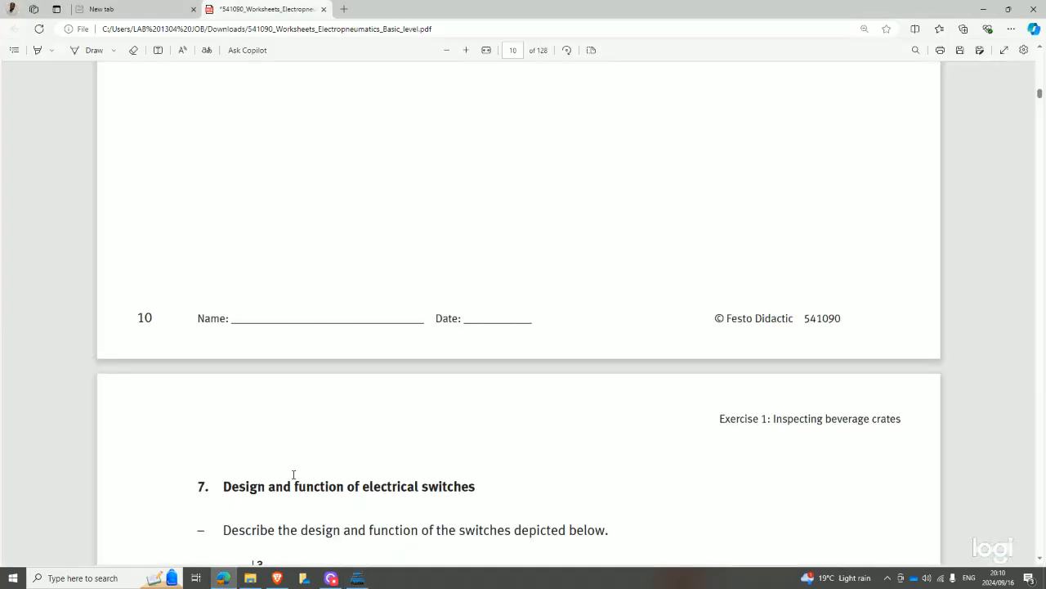
scroll(294, 474, "down", 20)
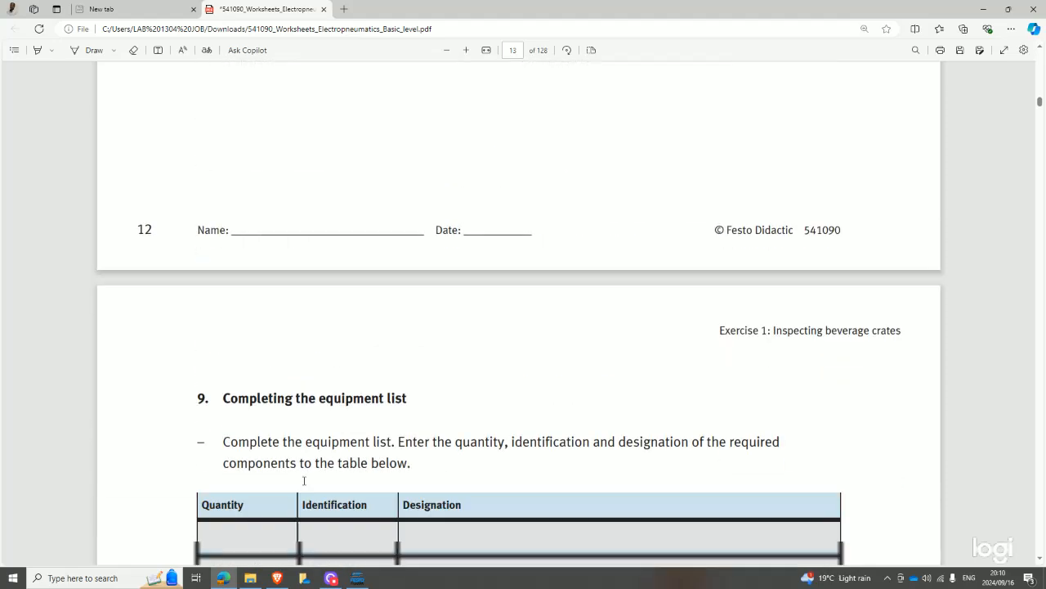
scroll(304, 481, "down", 20)
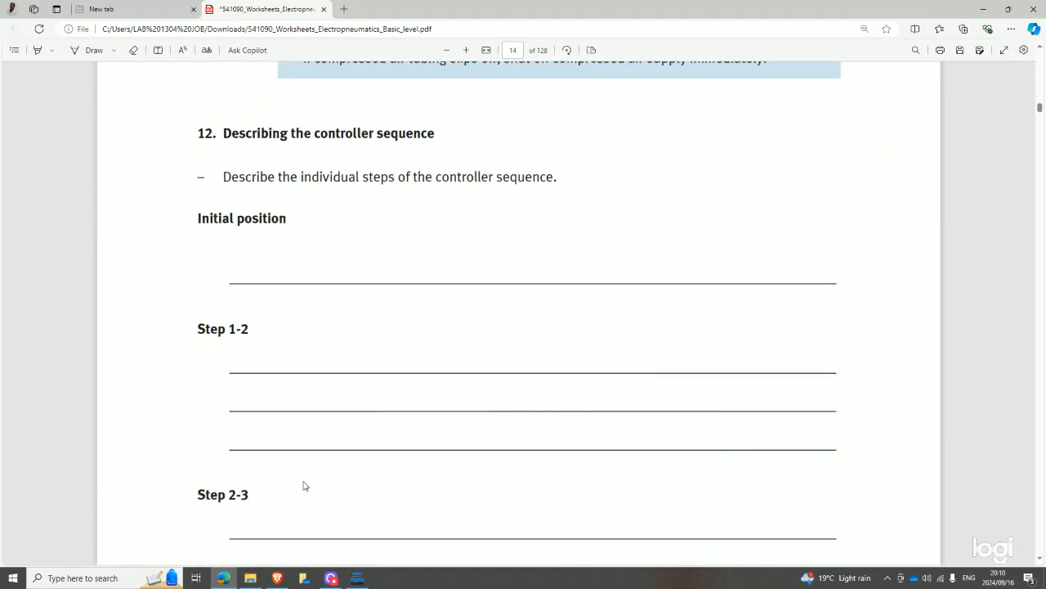
scroll(303, 485, "down", 15)
scroll(302, 486, "down", 2)
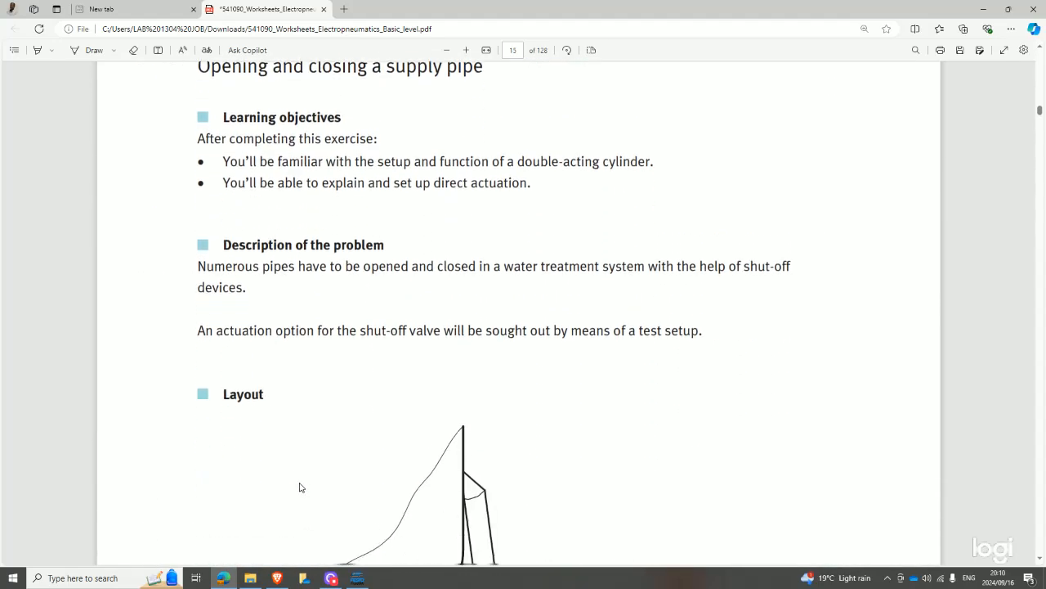
scroll(262, 368, "up", 1)
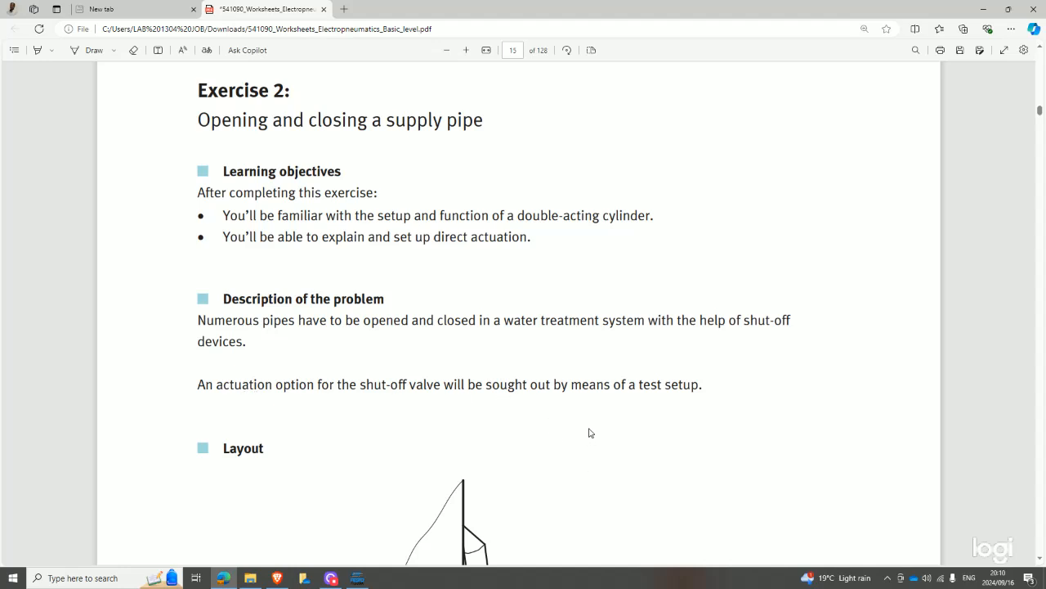
scroll(590, 432, "down", 2)
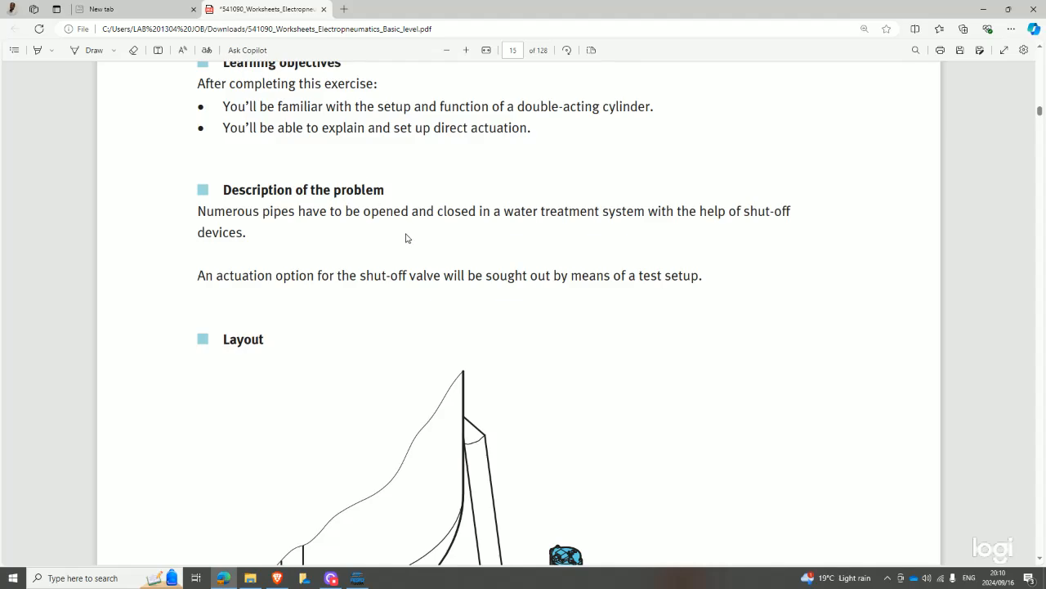
scroll(420, 269, "down", 1)
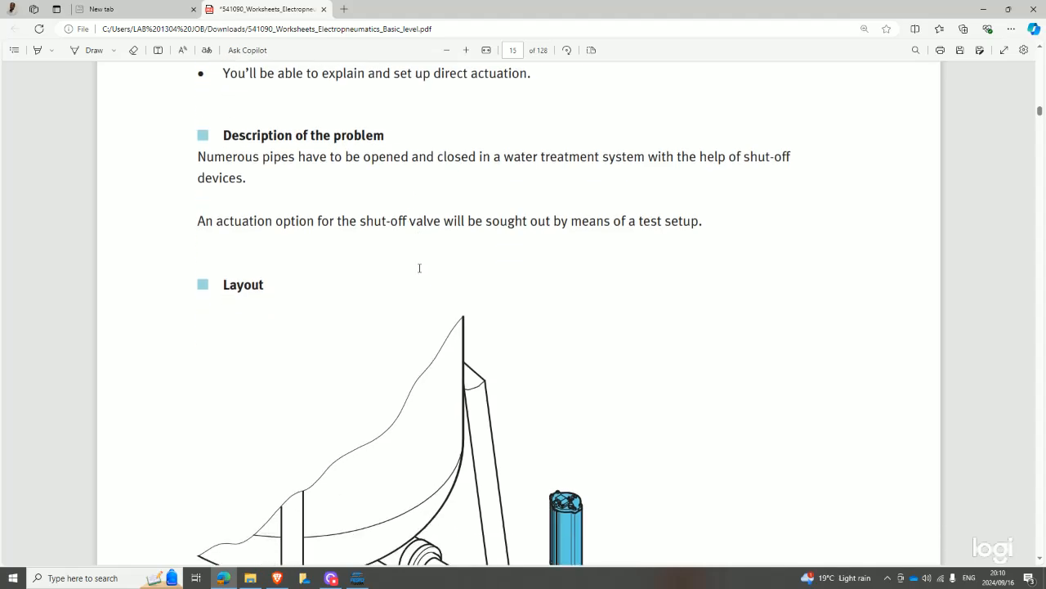
scroll(419, 269, "down", 15)
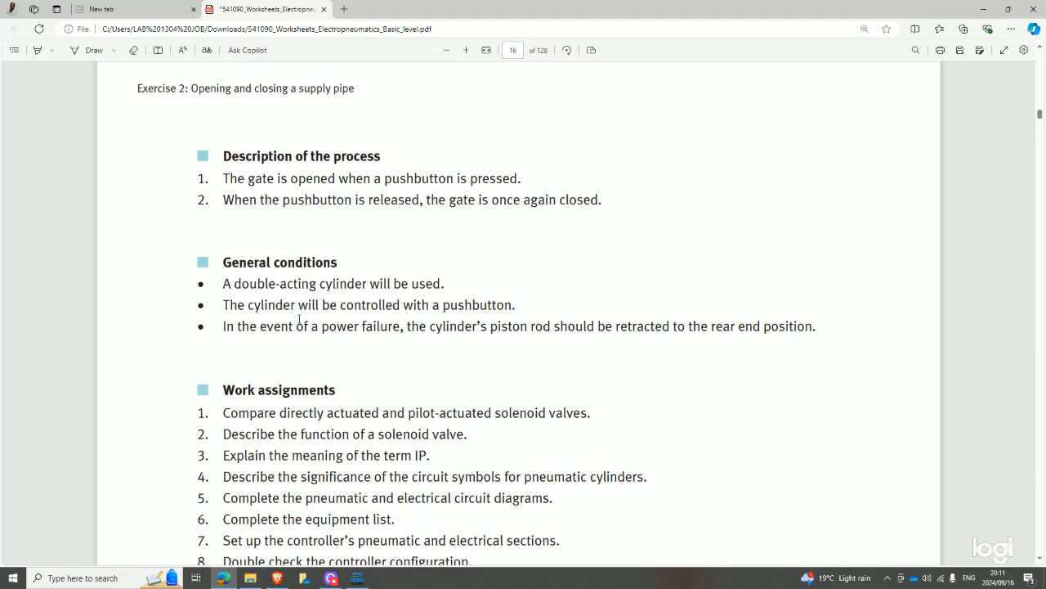
Examine Exercise 2's process description and general conditions on the pushbutton and cylinder type, comparing them with the existing circuit in FluidSIM-P.
left_click_drag(235, 311, 481, 302)
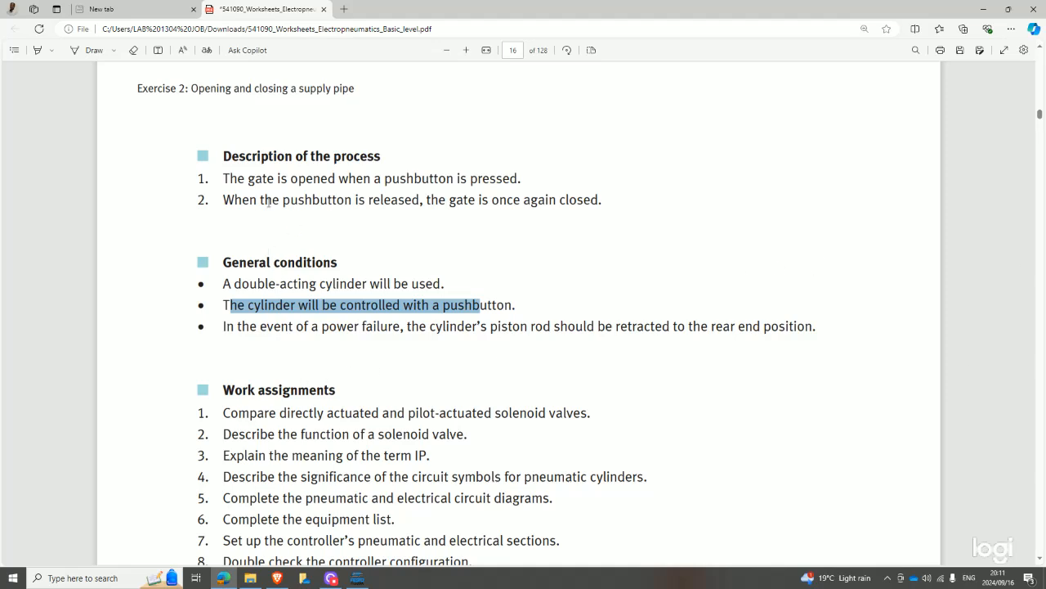
left_click(225, 179)
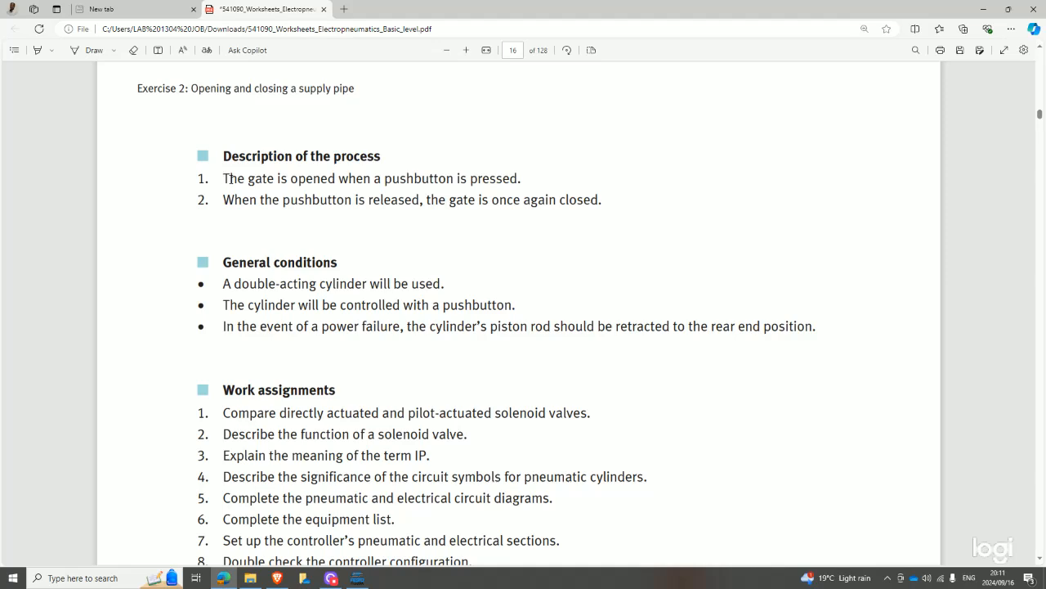
left_click_drag(224, 178, 366, 171)
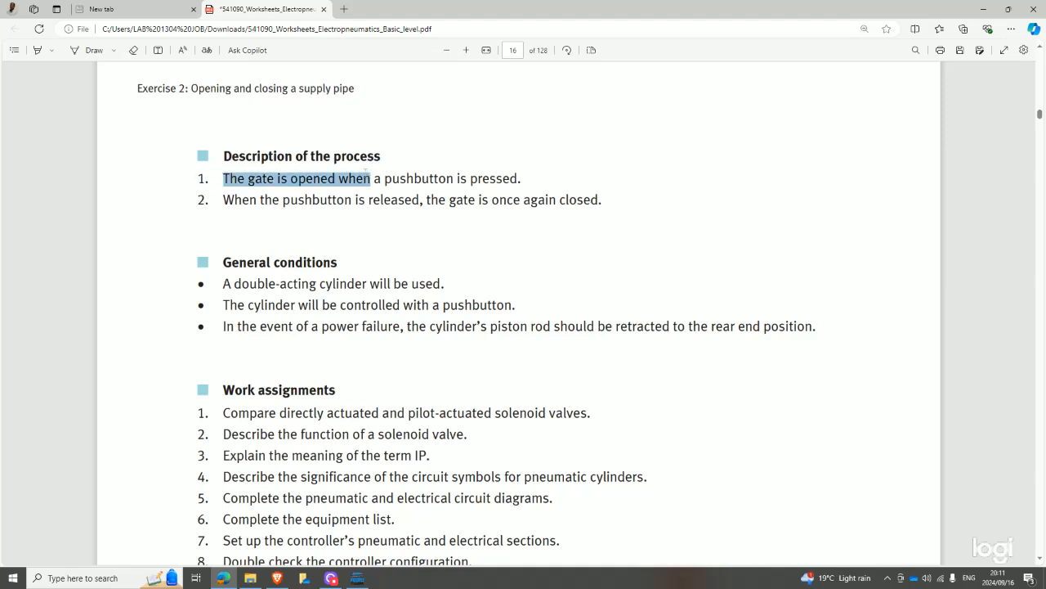
left_click_drag(365, 171, 537, 181)
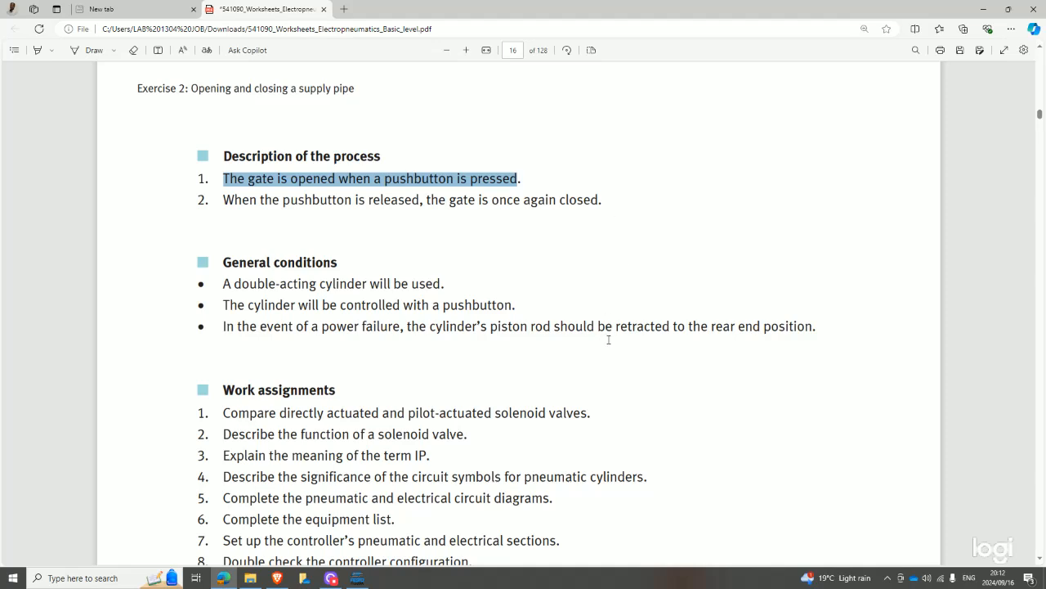
left_click(357, 578)
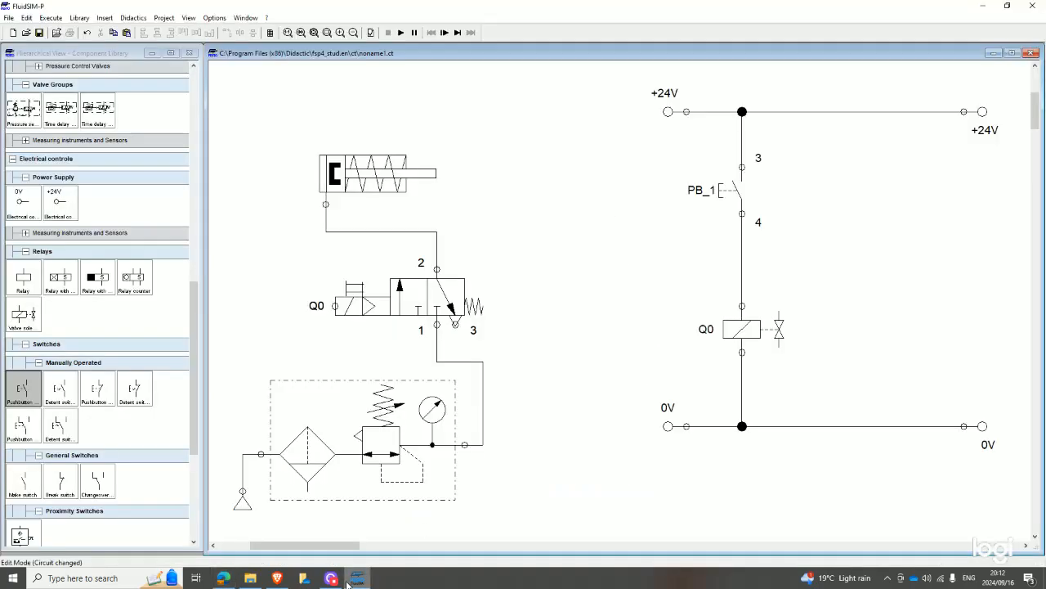
left_click(398, 36)
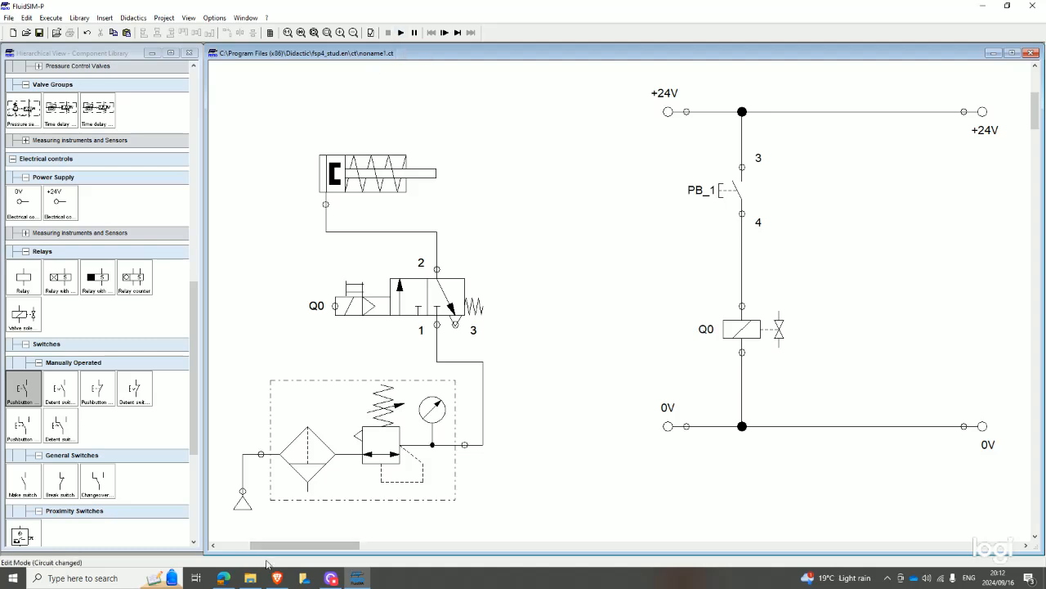
left_click(223, 578)
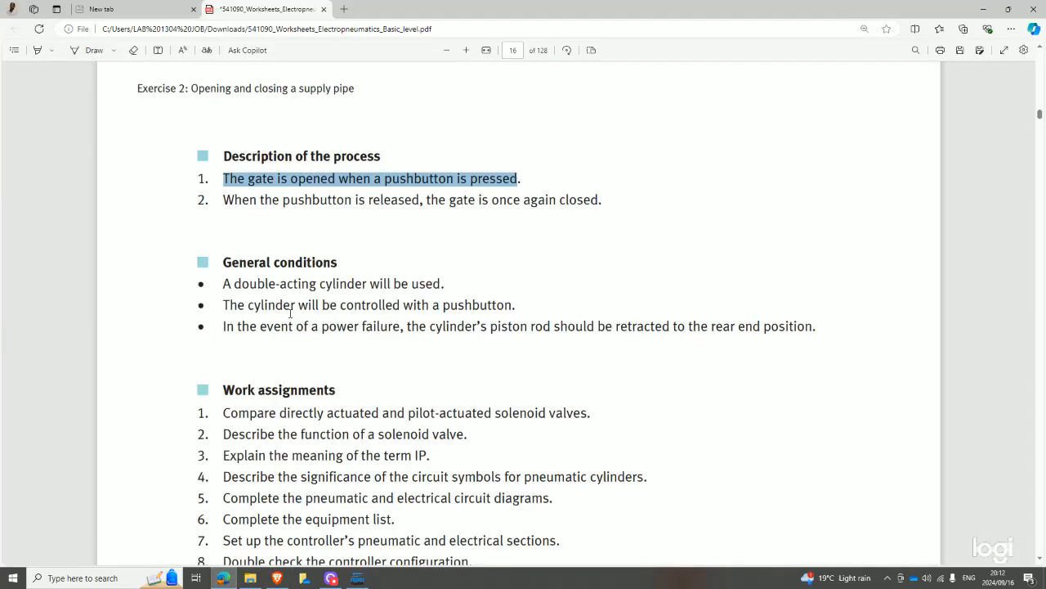
left_click_drag(222, 283, 354, 284)
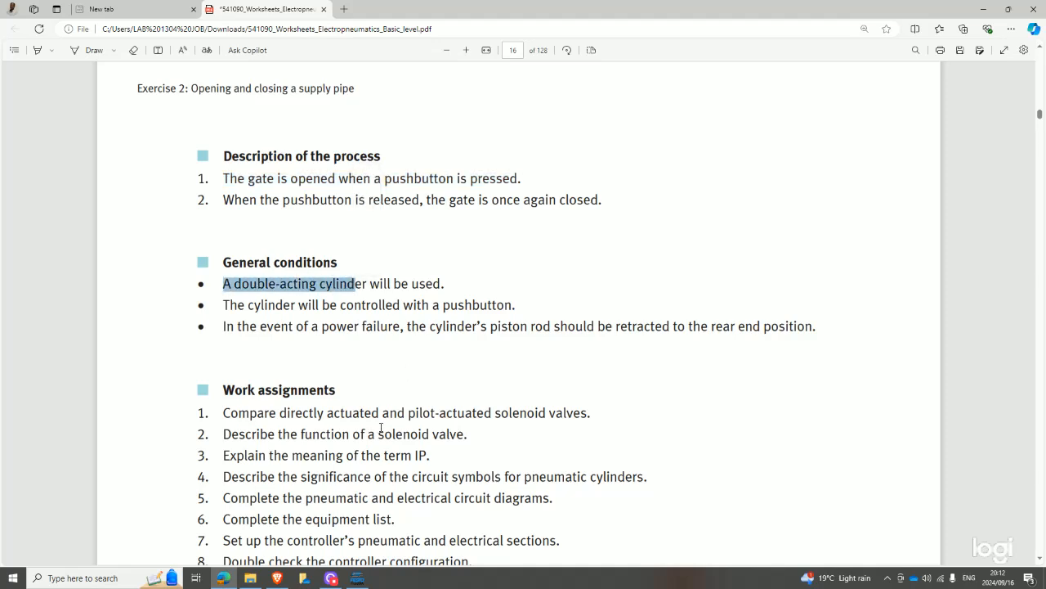
Return to FluidSIM-P and delete the 3/2-way solenoid valve and the single-acting cylinder from the pneumatic circuit.
left_click(357, 578)
left_click(394, 294)
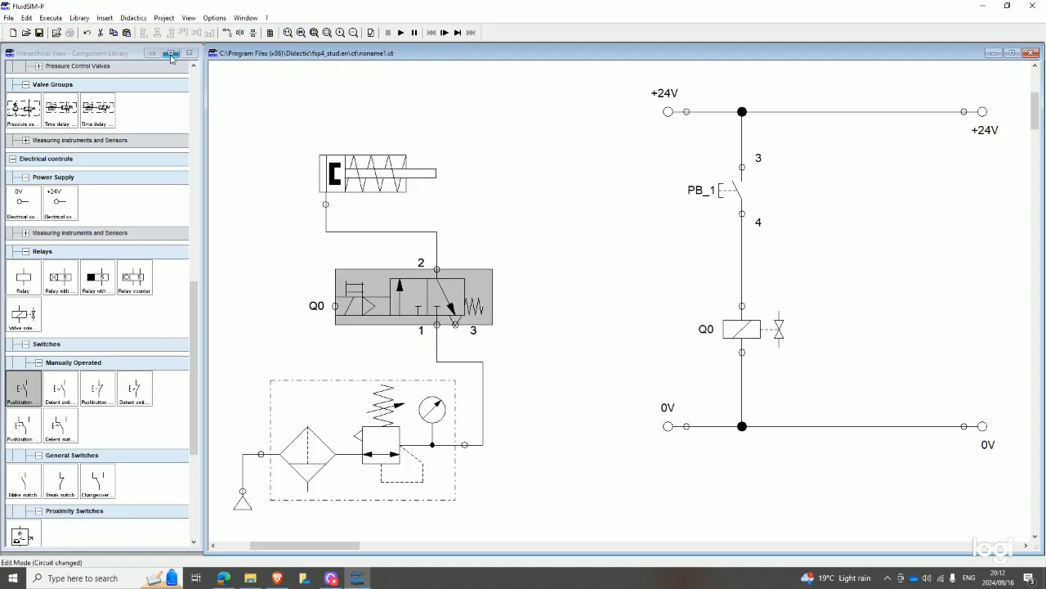
right_click(397, 280)
left_click(424, 322)
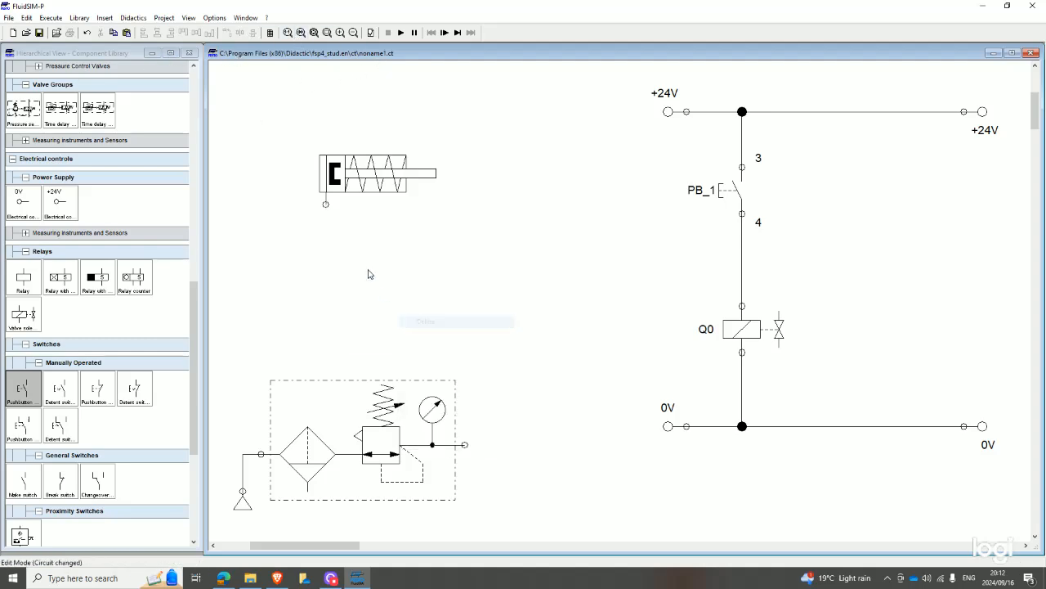
right_click(376, 186)
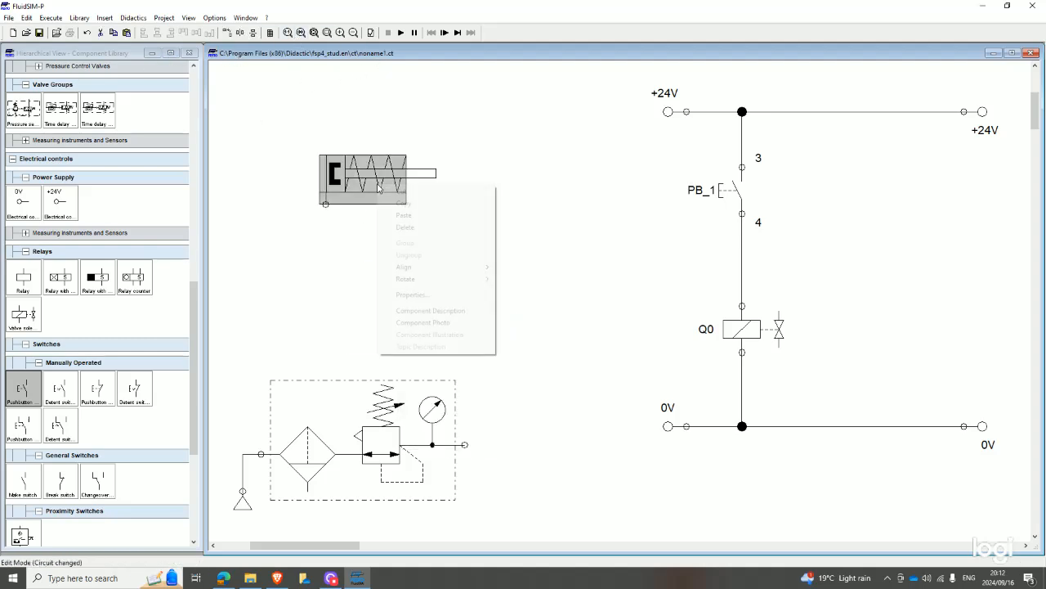
left_click(405, 227)
Place a double-acting cylinder from the component library above the air service unit, near the upper edge of the pneumatic circuit.
scroll(57, 152, "up", 5)
scroll(58, 151, "up", 5)
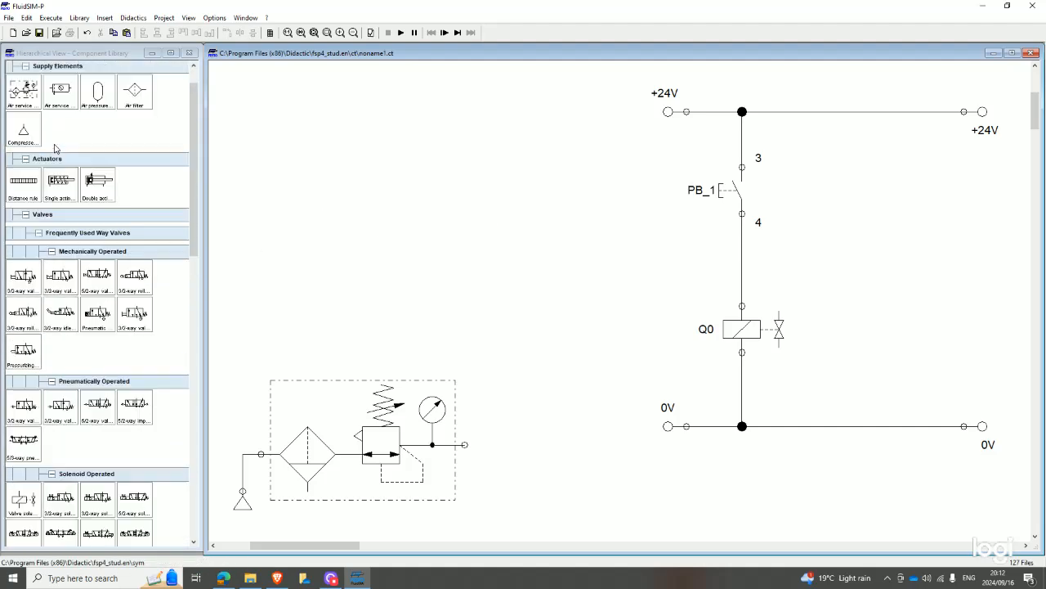
left_click_drag(97, 222, 376, 159)
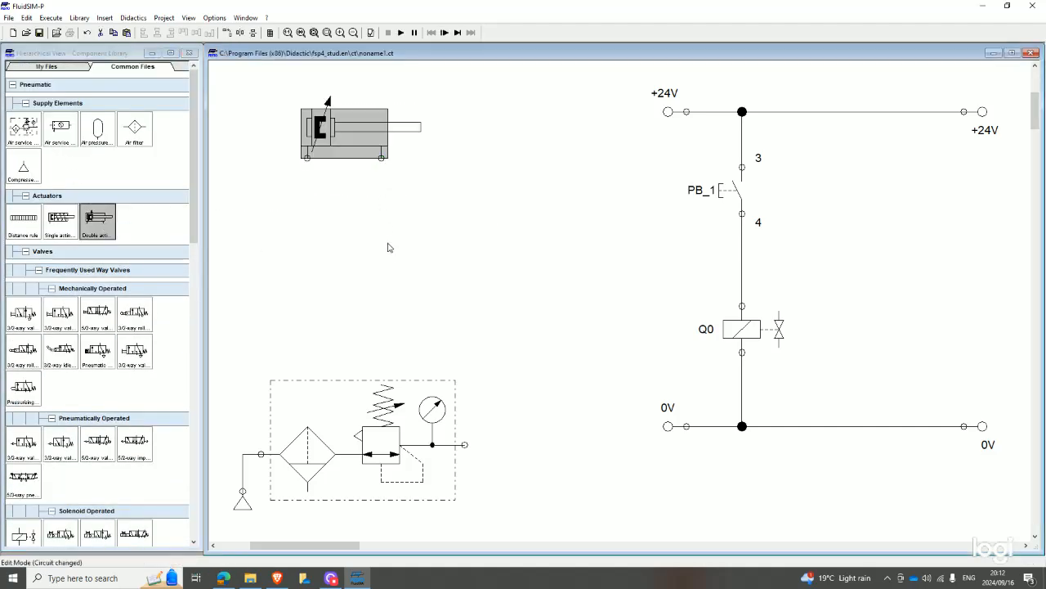
left_click(419, 143)
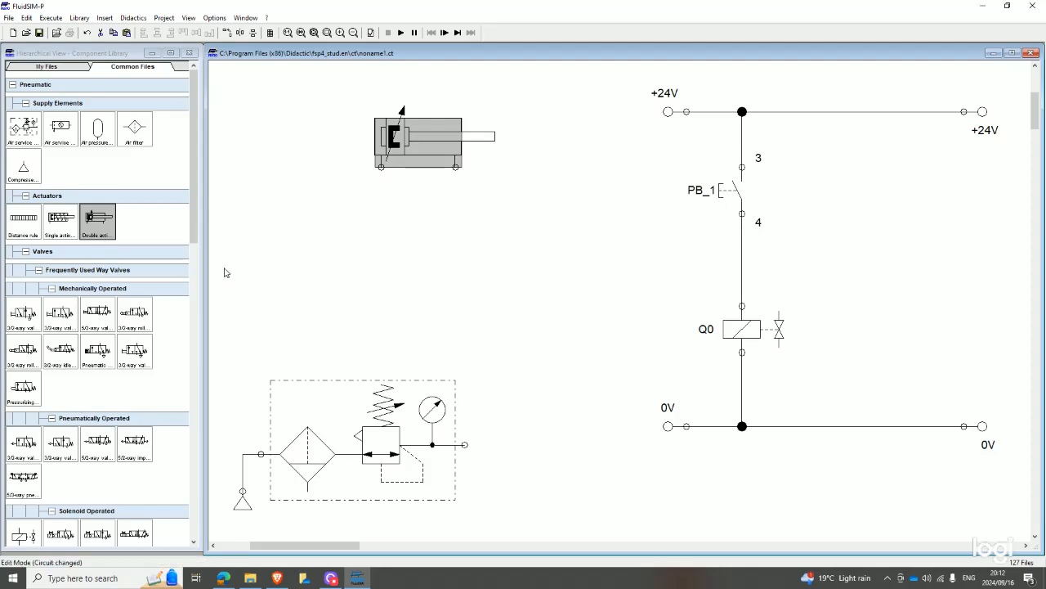
Check Exercise 2's process description in the Edge worksheet for how the gate responds to pressing and releasing the pushbutton.
scroll(86, 330, "down", 5)
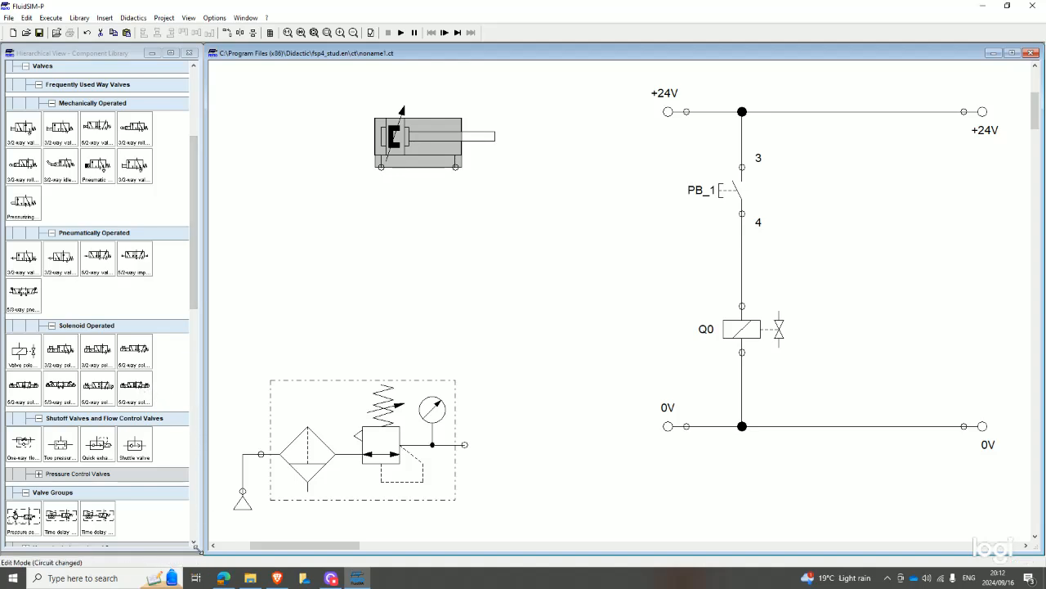
left_click(221, 579)
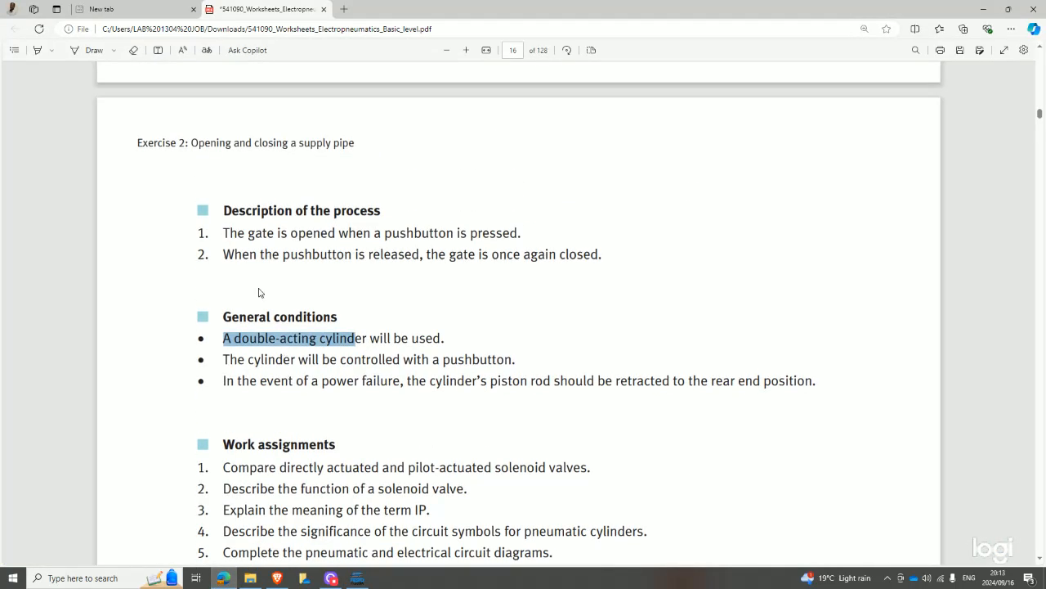
left_click_drag(225, 253, 366, 255)
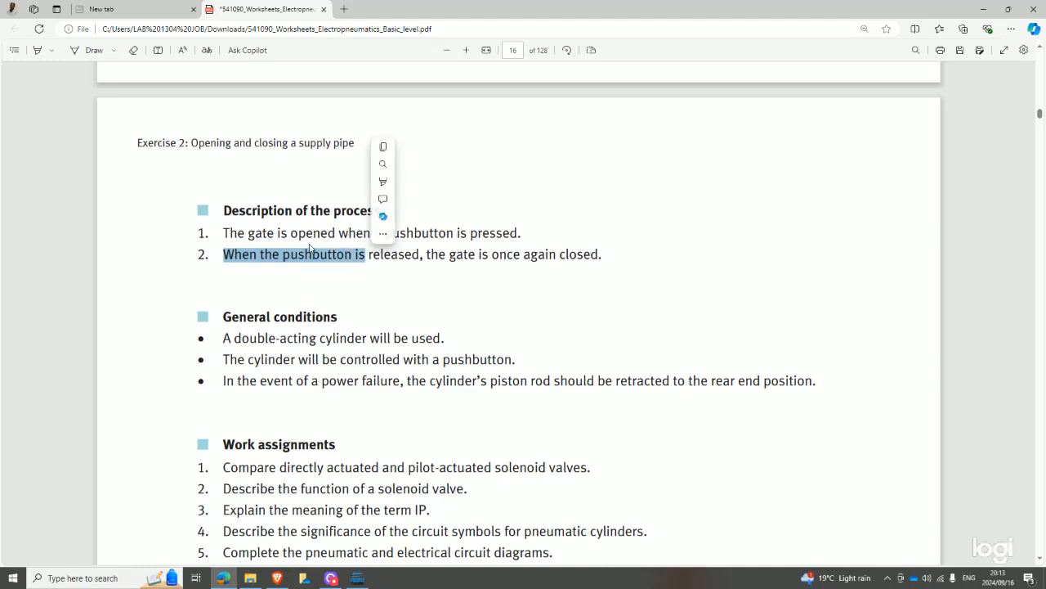
left_click(298, 241)
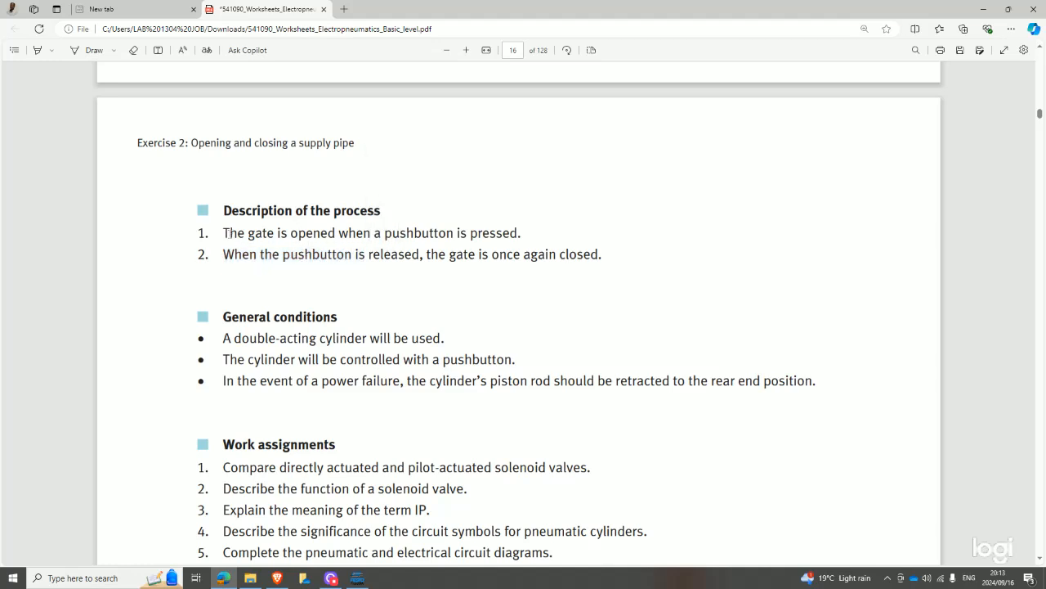
left_click_drag(225, 233, 534, 228)
left_click_drag(226, 254, 576, 272)
left_click(576, 272)
Return to FluidSIM-P and place a spring-return 5/2-way solenoid valve and a 5/2-way solenoid impulse valve, spacing them apart between cylinder and air service unit.
left_click(228, 581)
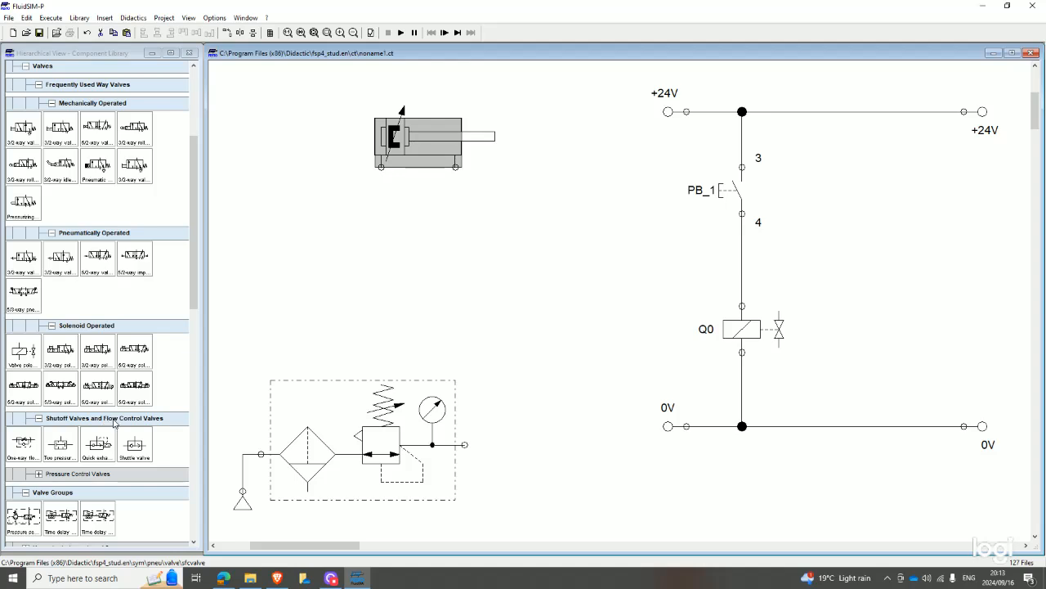
left_click_drag(133, 355, 354, 238)
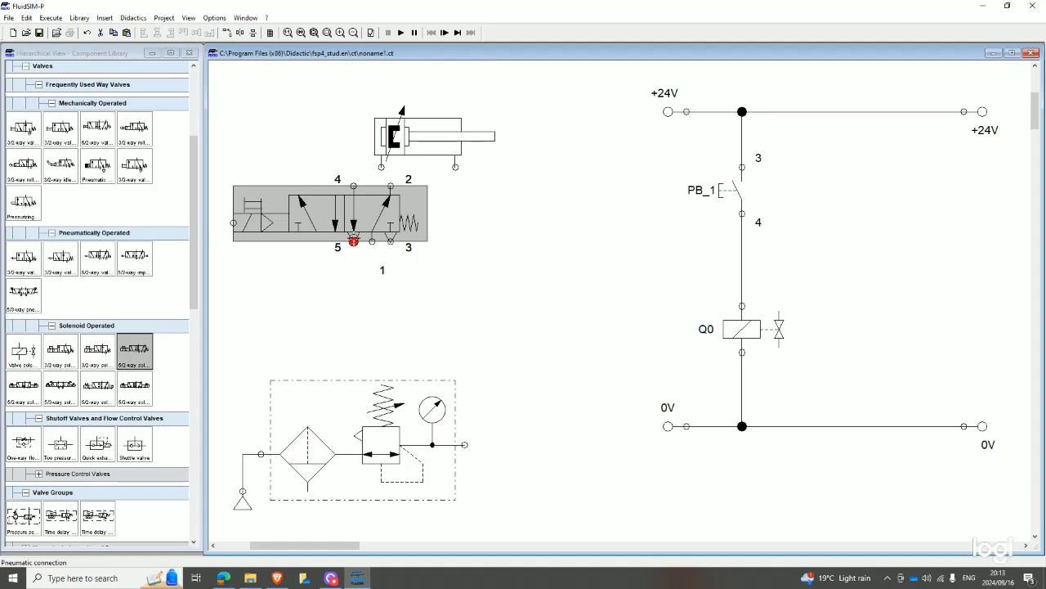
left_click_drag(21, 391, 412, 336)
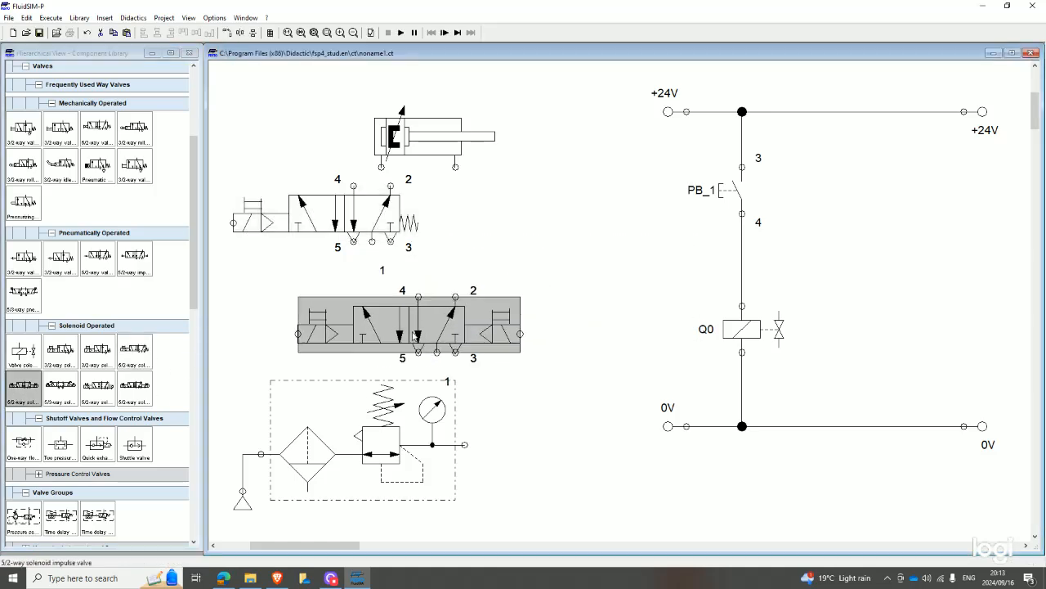
left_click_drag(366, 230, 597, 239)
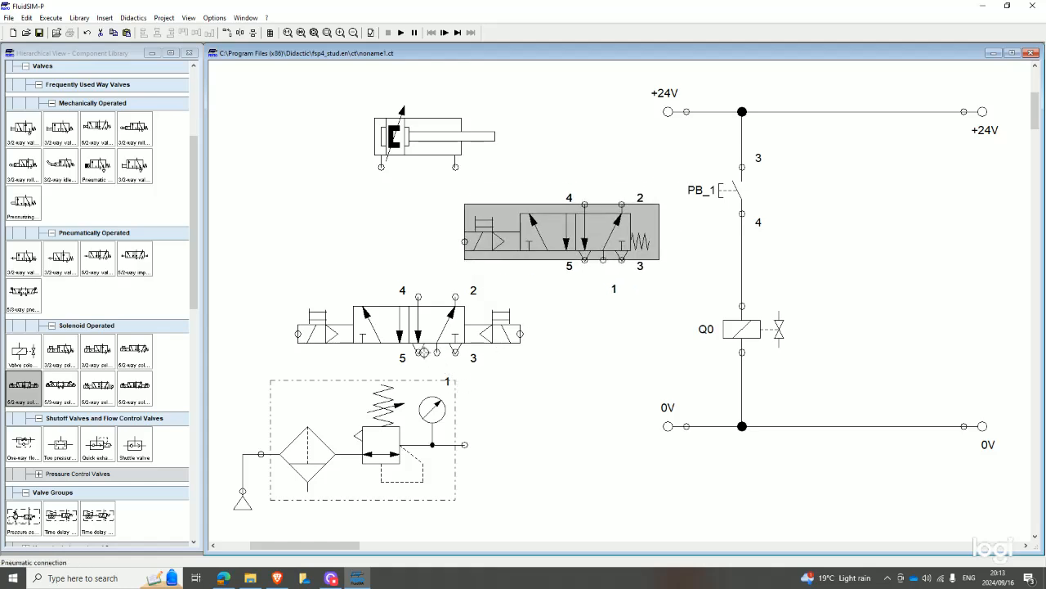
left_click_drag(419, 352, 323, 309)
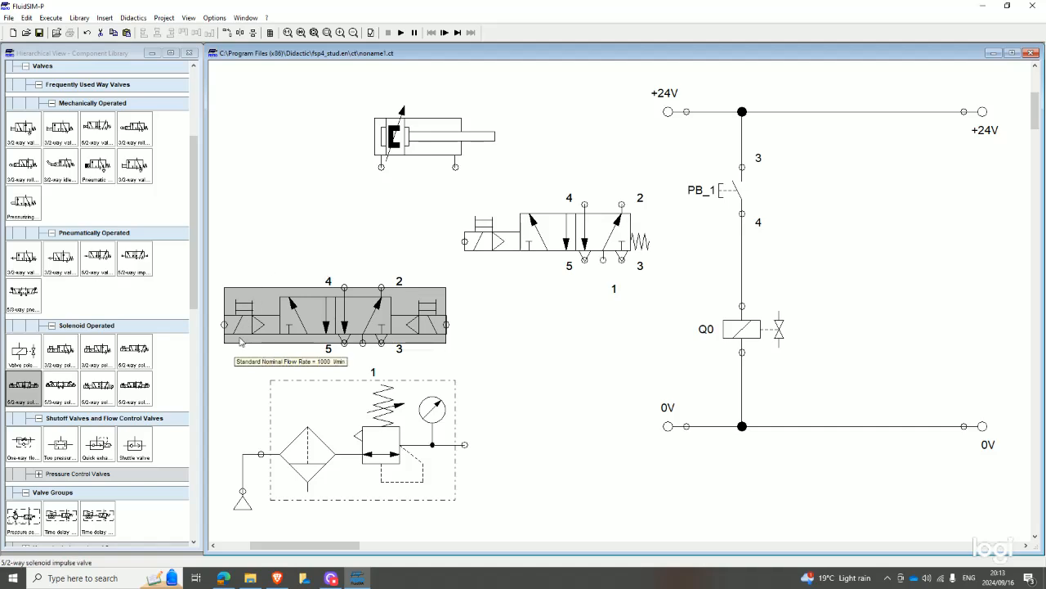
left_click(238, 356)
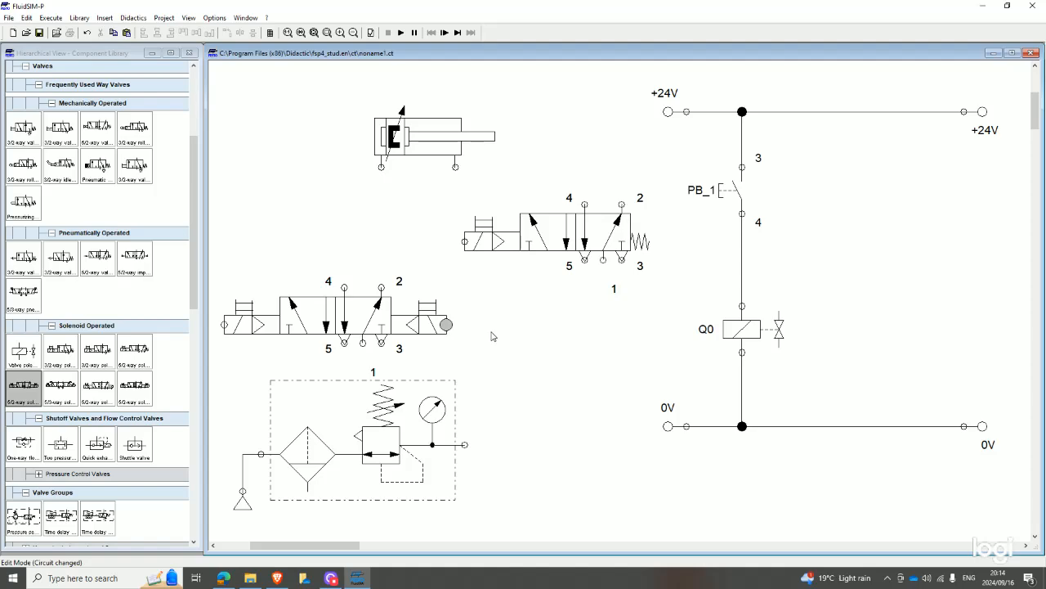
Recheck the pushbutton release condition in the Edge worksheet, then move the spring-return 5/2-way solenoid valve directly below the double-acting cylinder in FluidSIM-P.
left_click(223, 578)
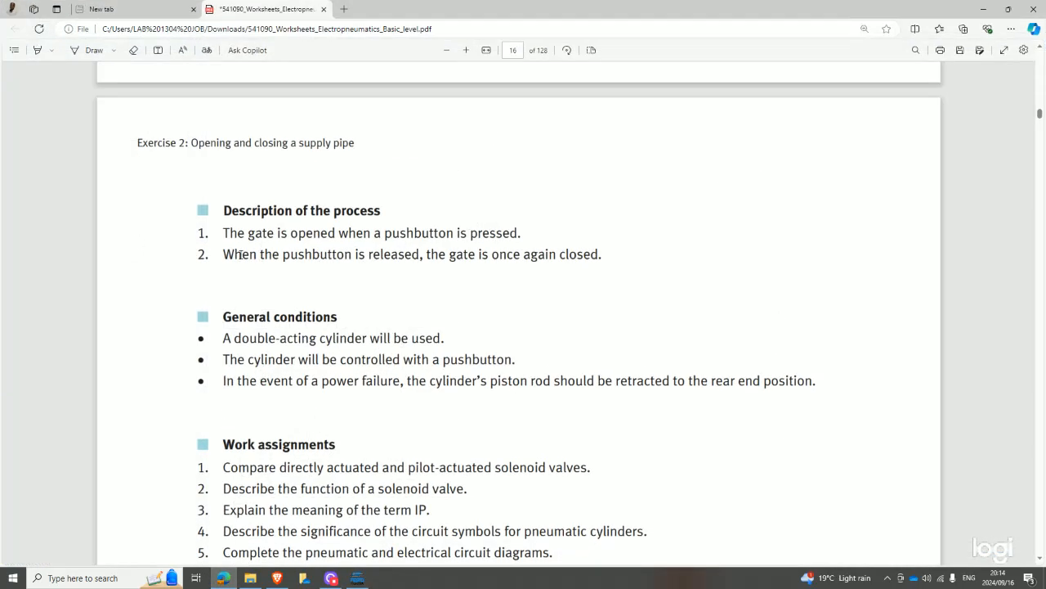
left_click_drag(236, 255, 249, 255)
left_click(223, 578)
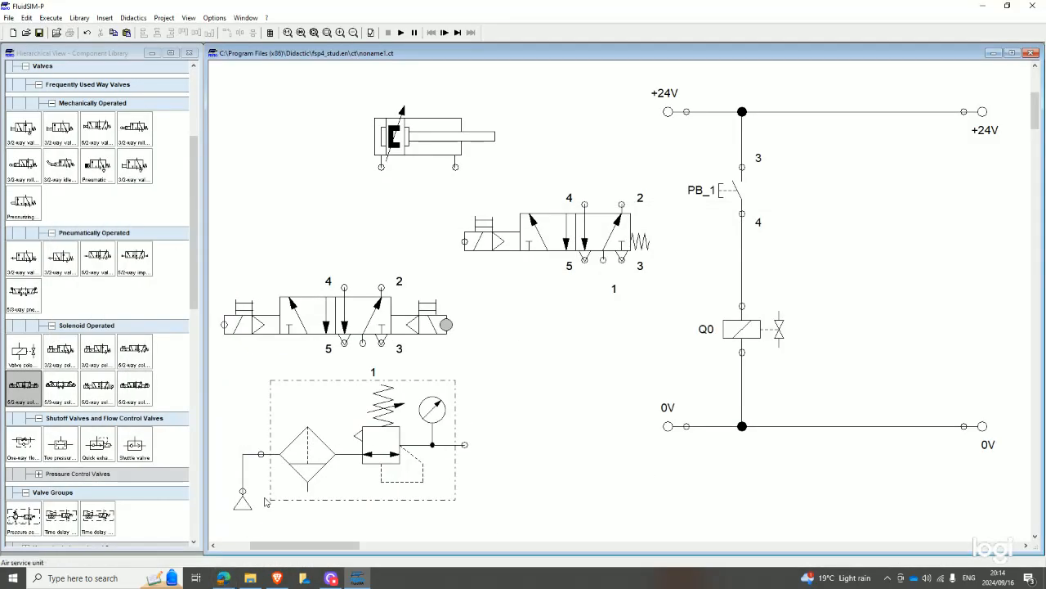
left_click_drag(546, 231, 417, 230)
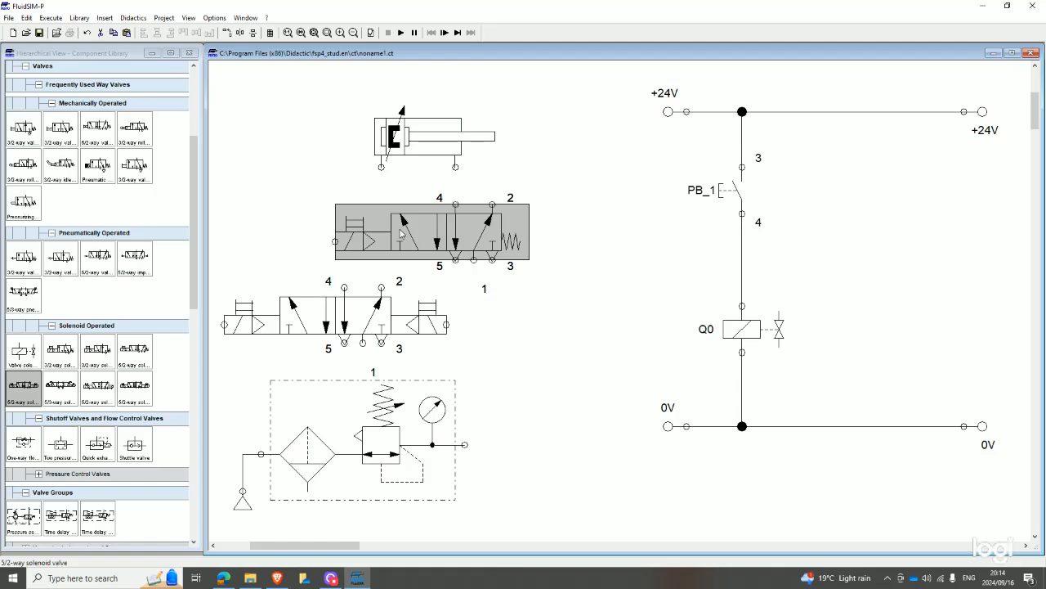
Delete the 5/2-way solenoid impulse valve and move the spring-return 5/2-way valve midway between the cylinder and air service unit.
left_click(338, 323)
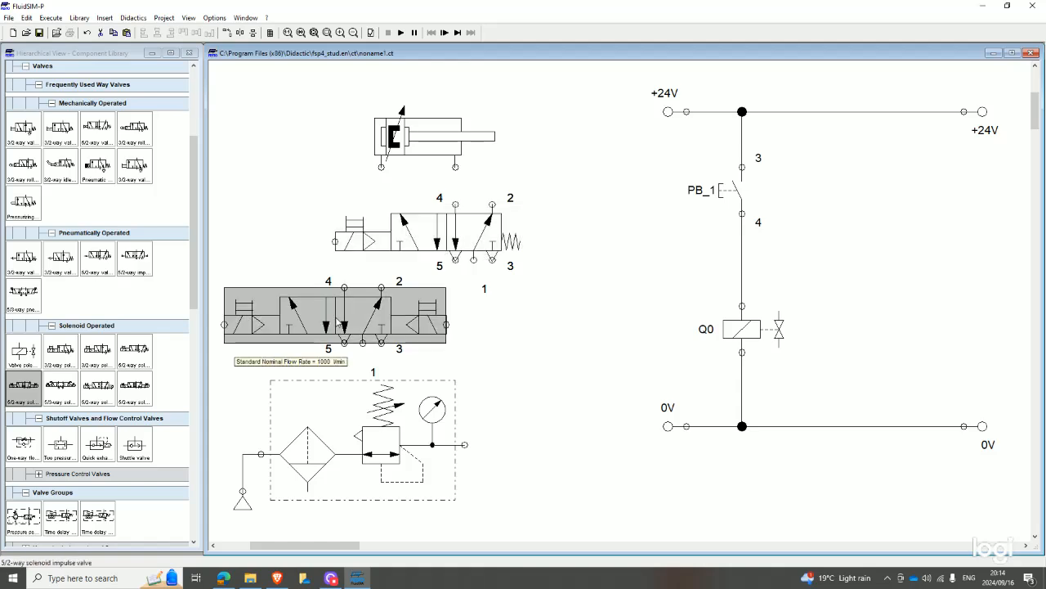
right_click(341, 324)
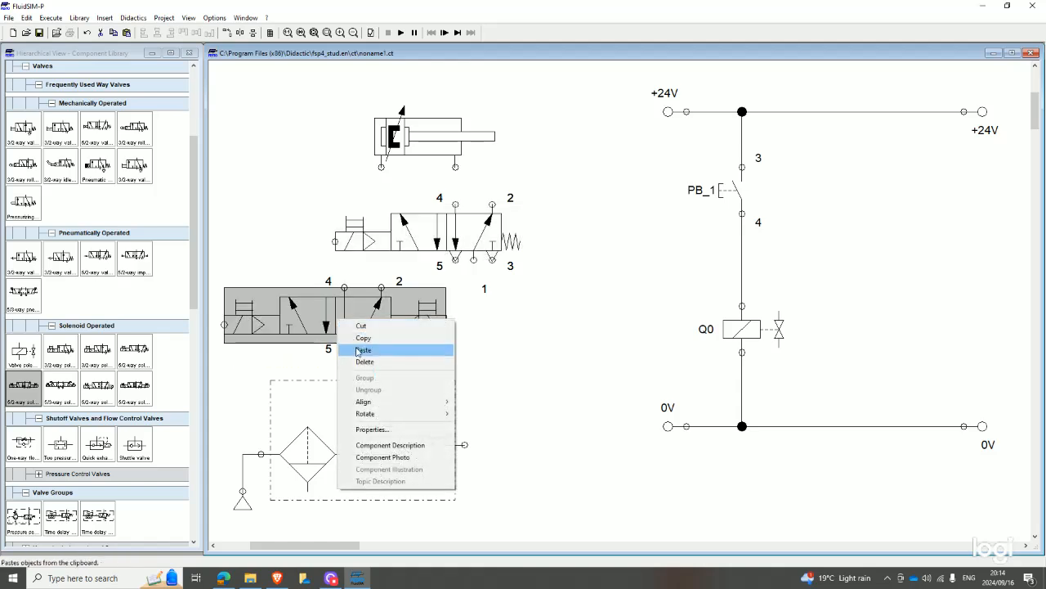
left_click(351, 349)
left_click_drag(430, 241, 357, 269)
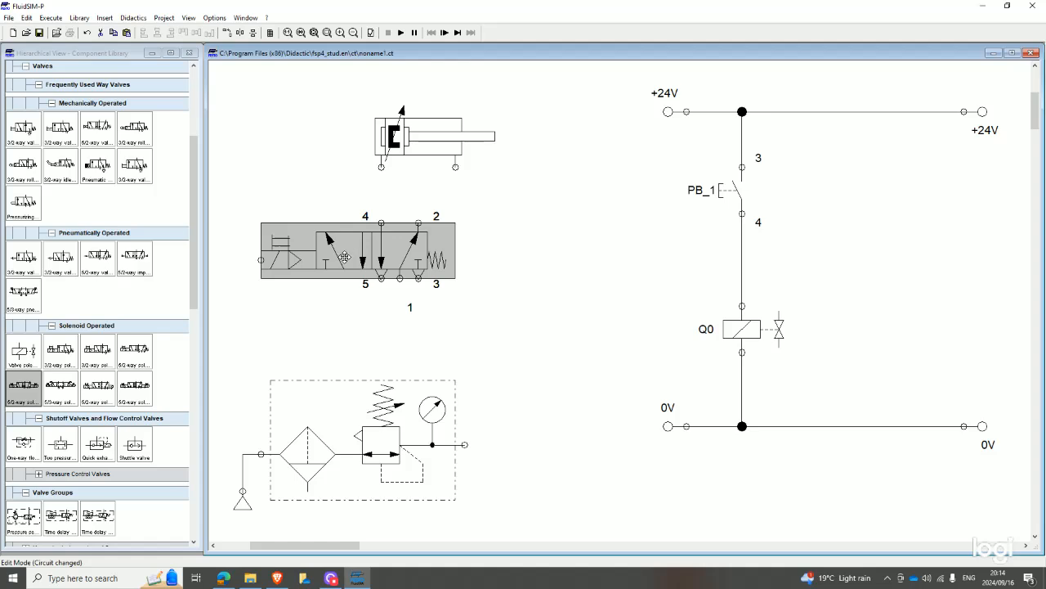
Connect valve ports 4 and 2 to the cylinder and port 1 to the air service unit, routing the supply line below the valve.
left_click_drag(382, 232, 381, 167)
left_click_drag(418, 231, 455, 168)
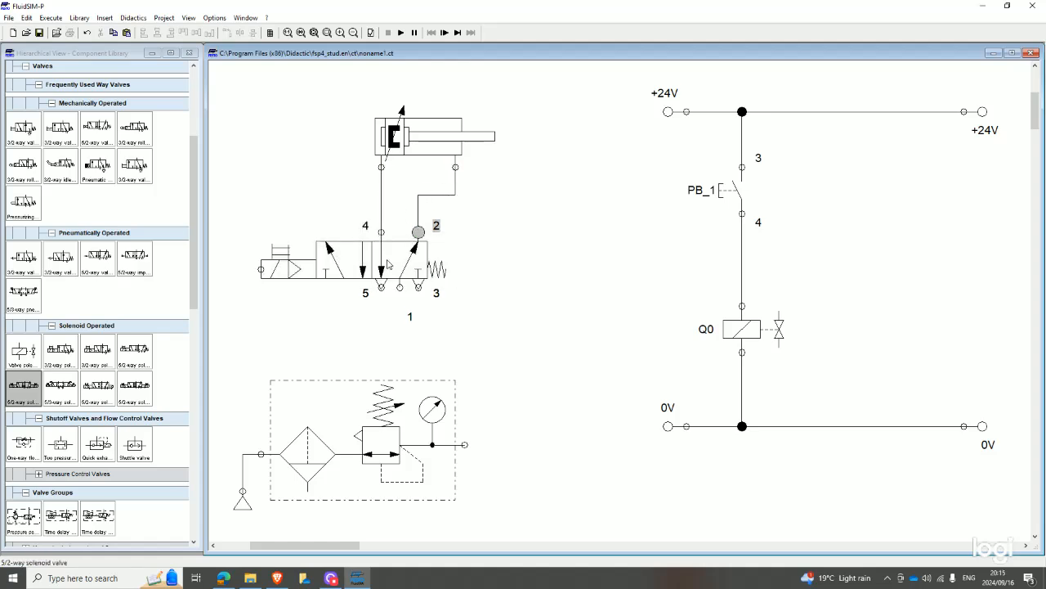
left_click_drag(395, 288, 463, 444)
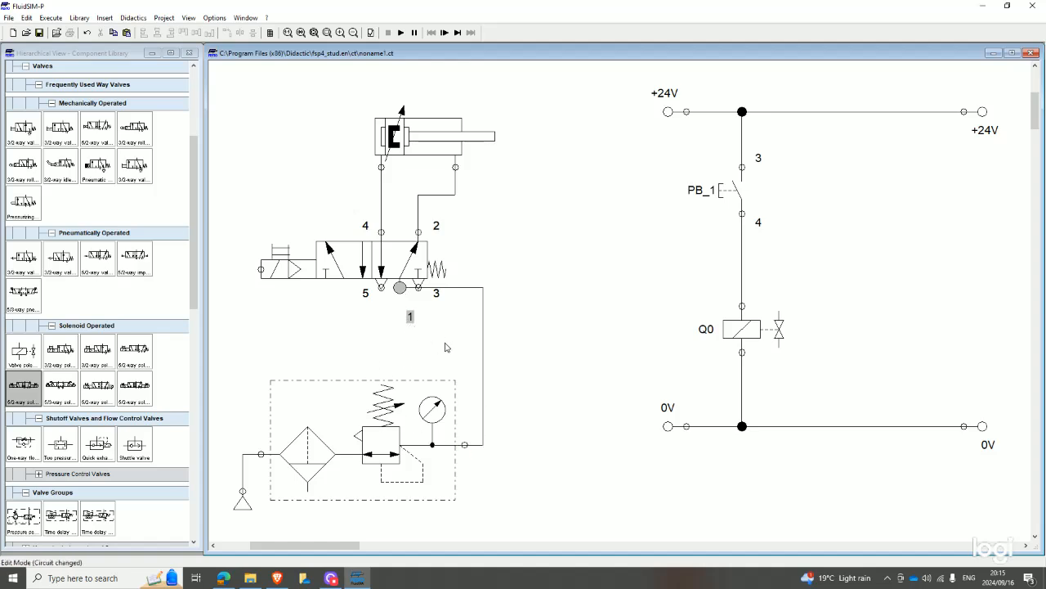
left_click_drag(456, 311, 457, 348)
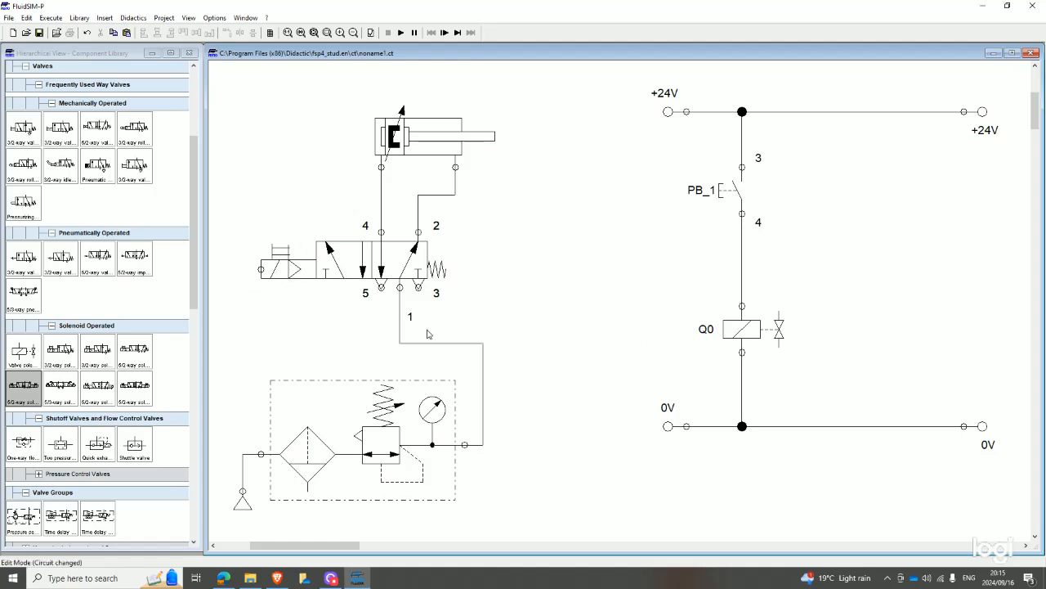
Label the 5/2-way valve's solenoid connection Q0 to match the valve solenoid in the electrical circuit.
double_click(264, 269)
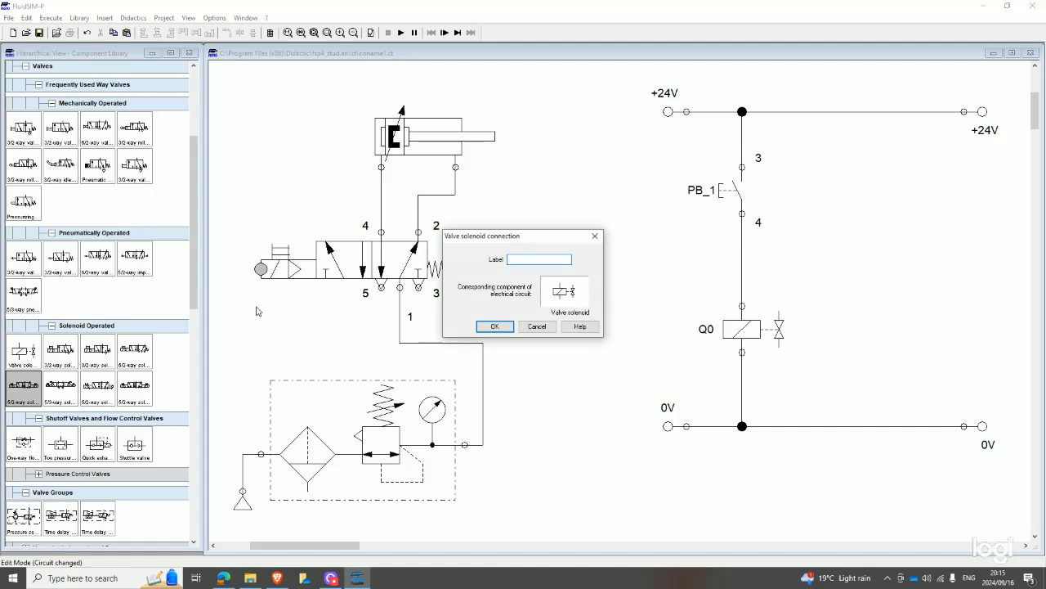
type("Q0")
key("Return")
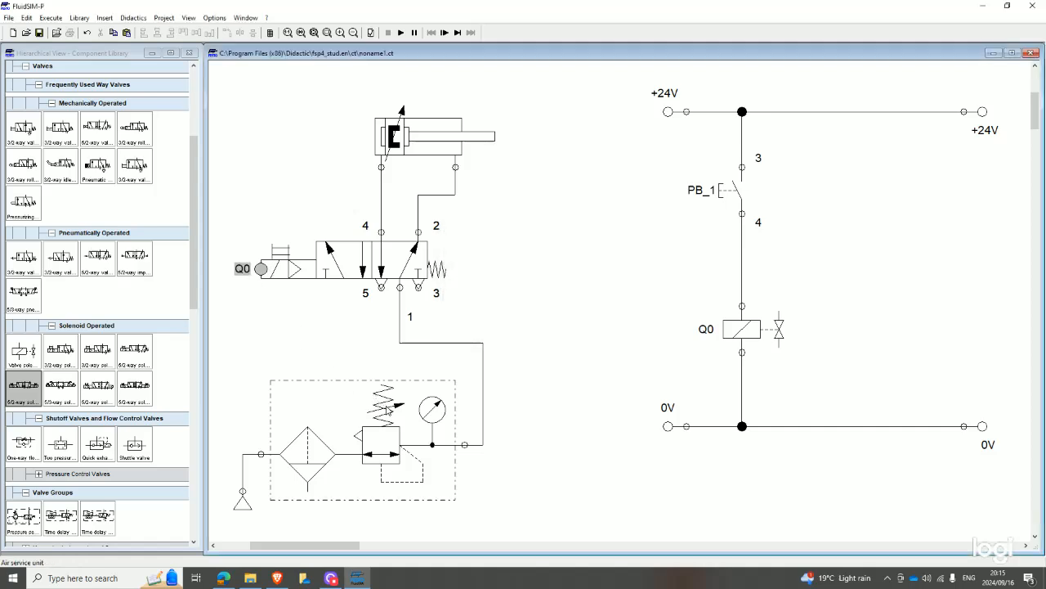
Run the simulation and operate pushbutton PB_1 to test how the double-acting cylinder responds.
left_click(400, 33)
left_click(734, 181)
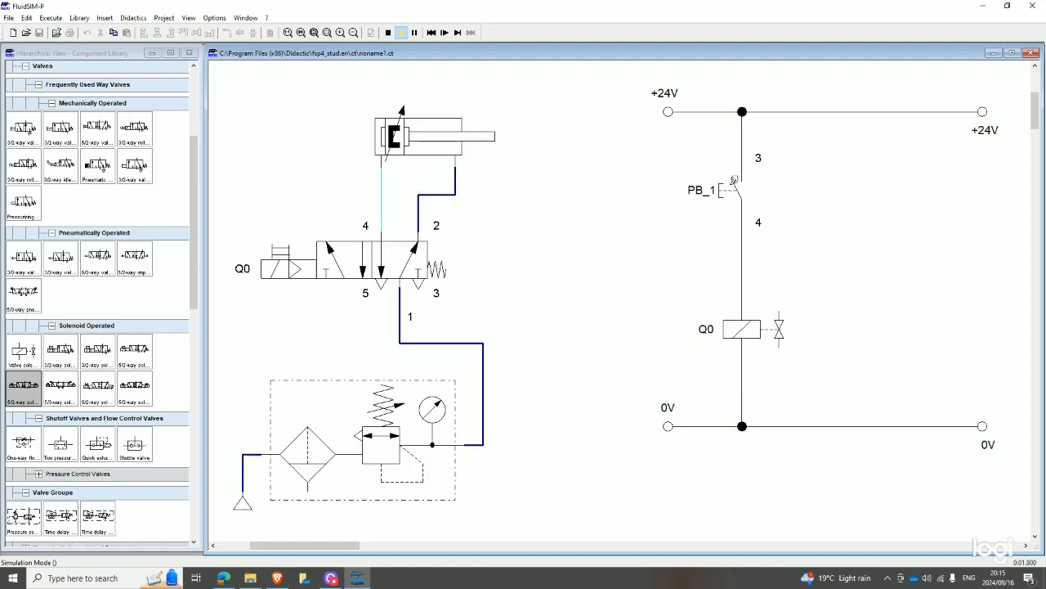
left_click(735, 181)
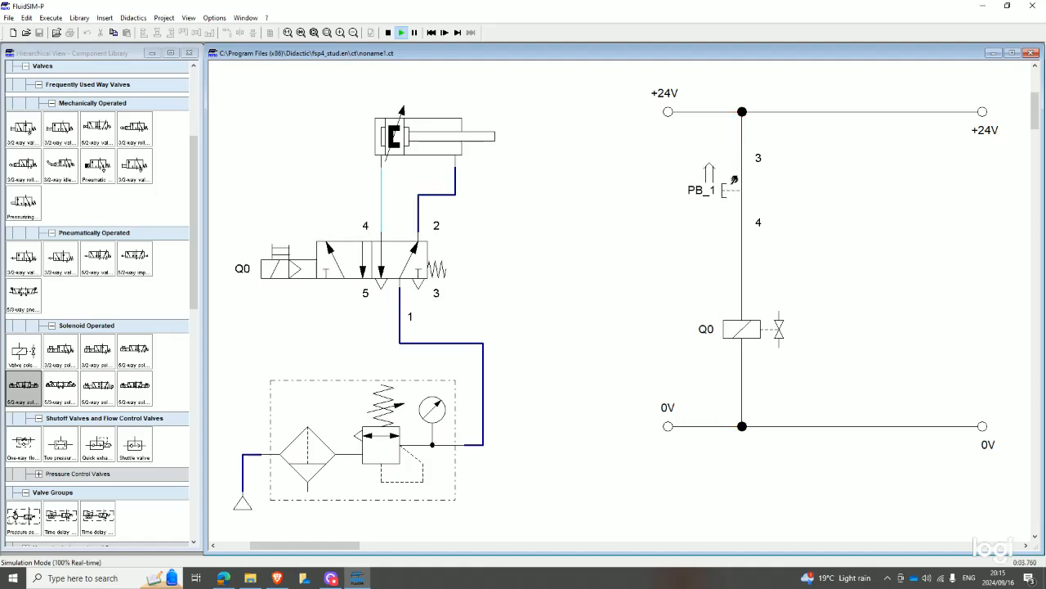
left_click(735, 180)
left_click(735, 179)
Switch to the Edge worksheet and review Exercise 3, Sealing cans, including its press illustration and process description.
left_click(223, 578)
scroll(353, 272, "down", 4)
scroll(353, 272, "down", 15)
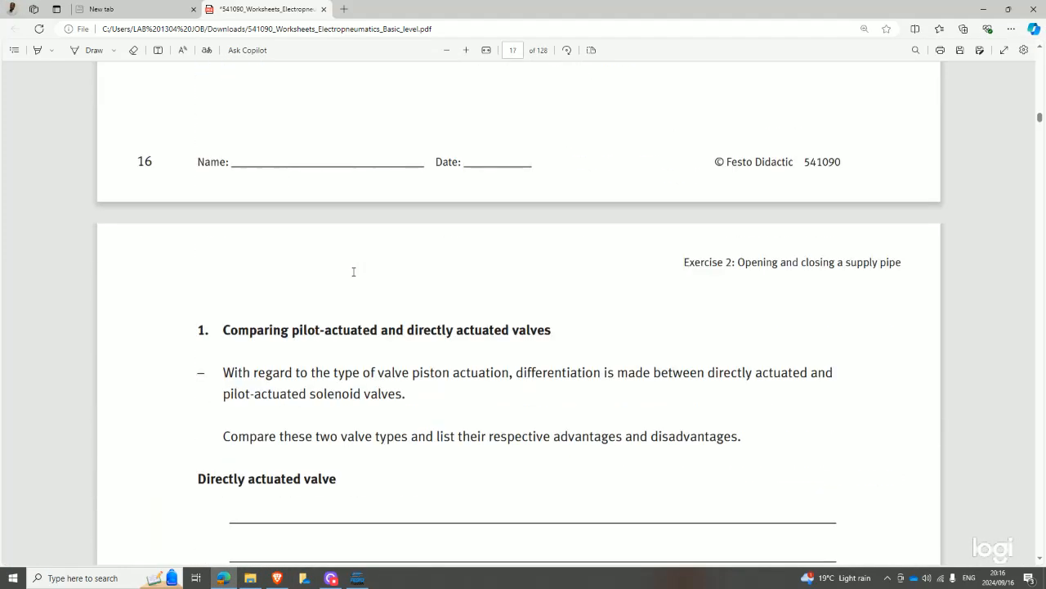
scroll(353, 272, "down", 15)
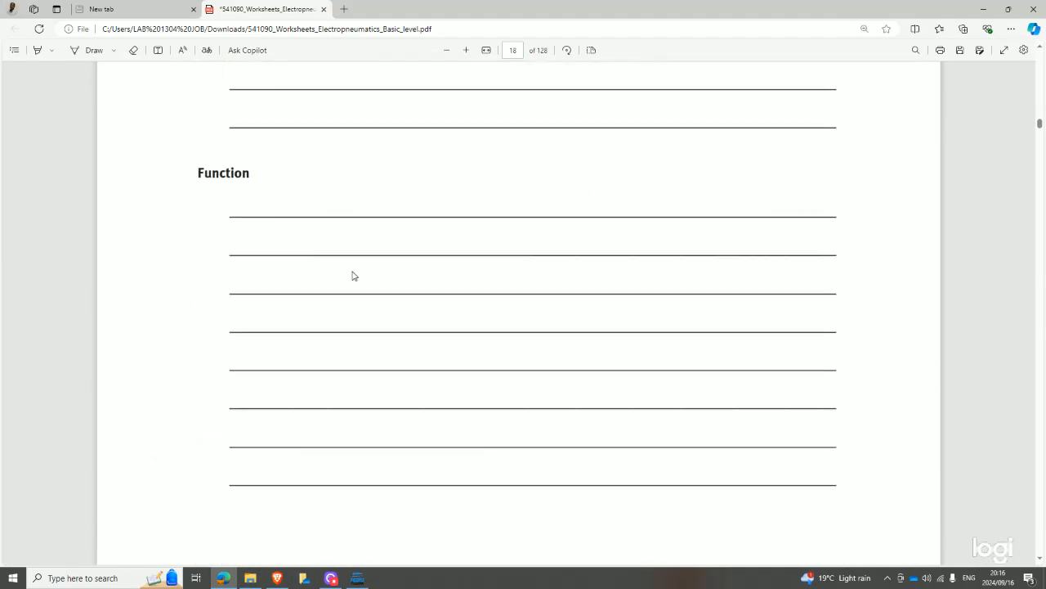
scroll(356, 271, "down", 15)
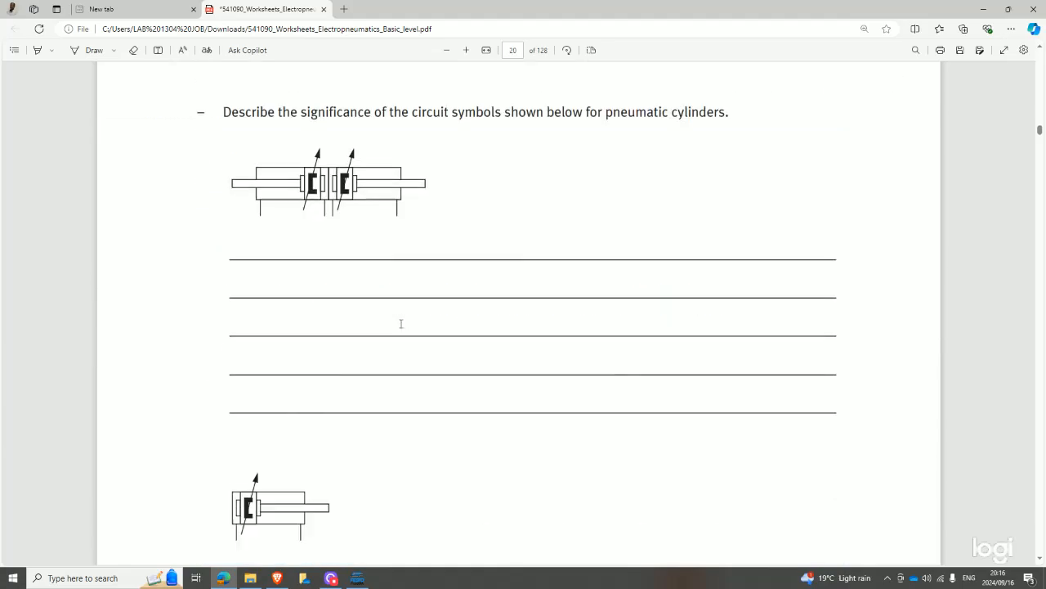
scroll(398, 323, "down", 15)
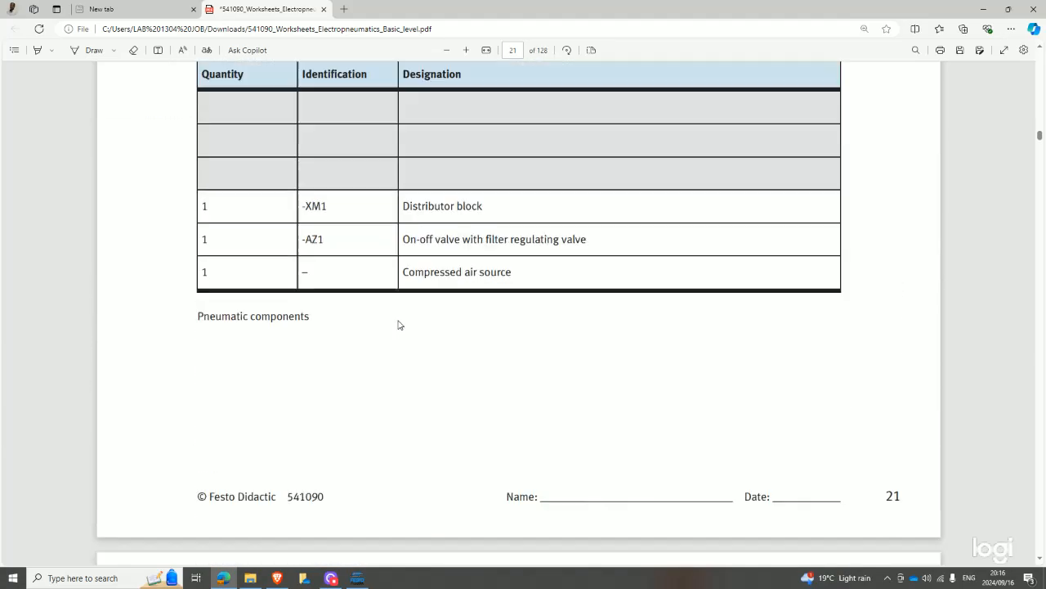
scroll(399, 324, "down", 15)
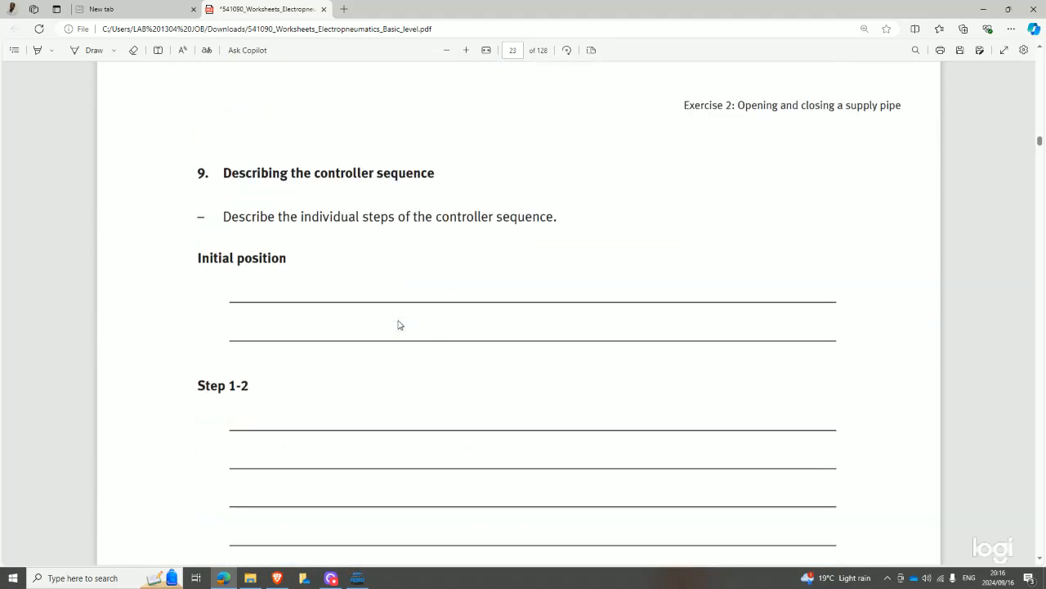
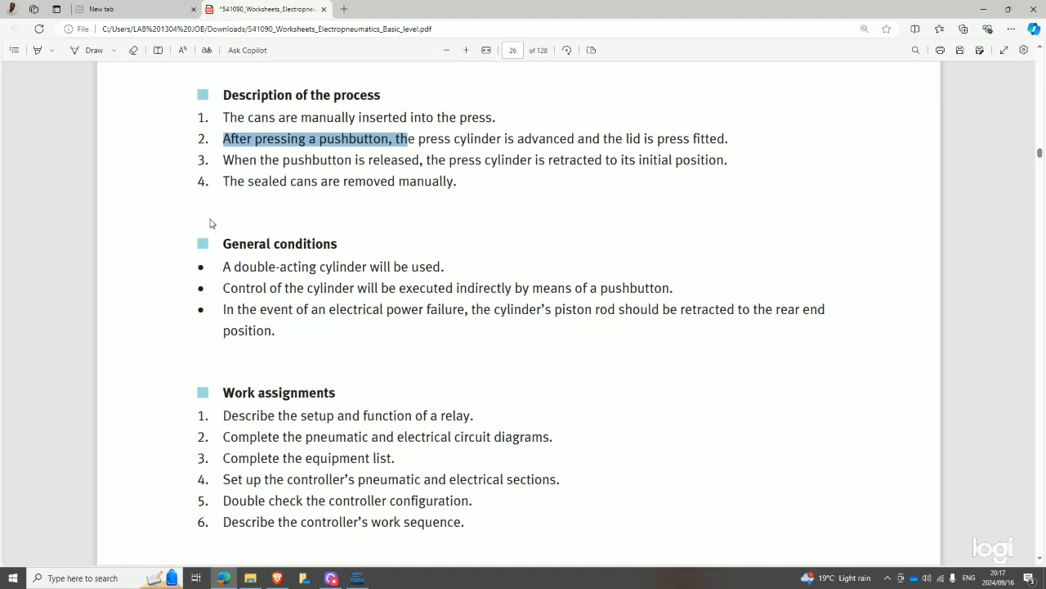
scroll(210, 221, "up", 10)
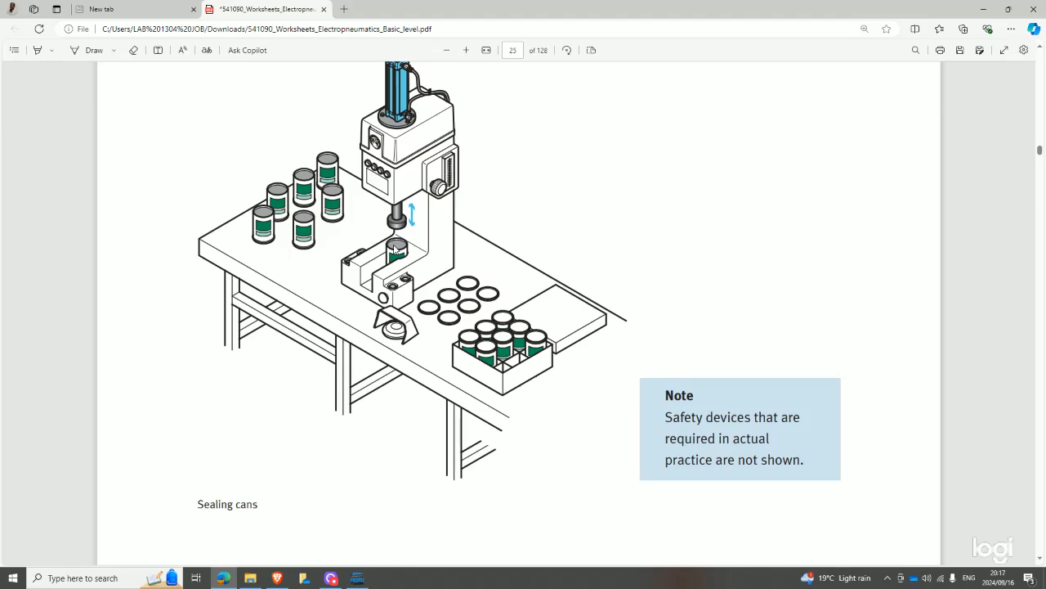
scroll(394, 250, "down", 10)
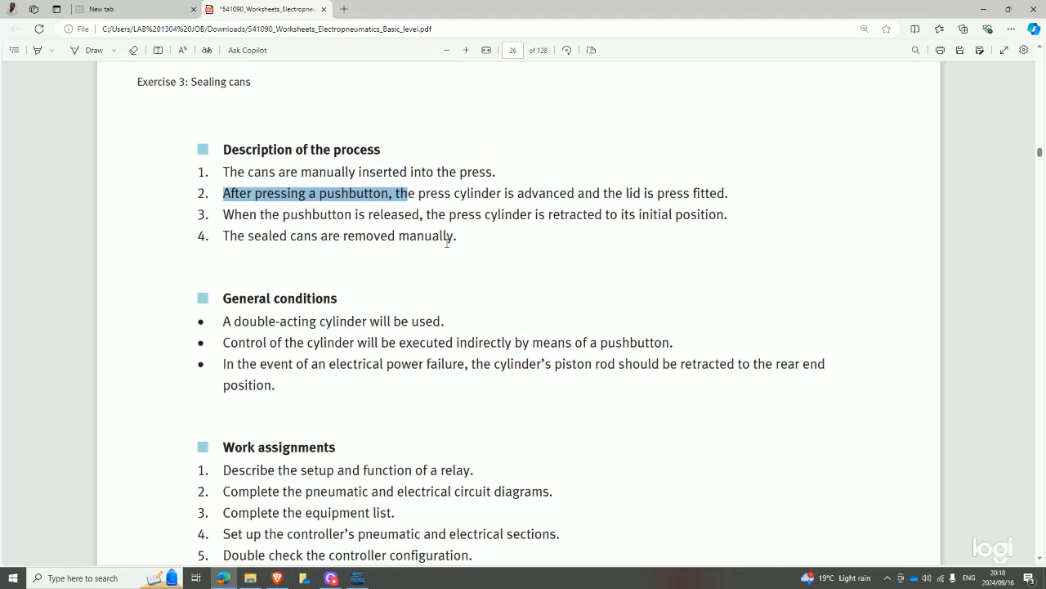
Highlight "A double-acting cylinder" in green under Exercise 3's general conditions.
left_click_drag(224, 323, 368, 323)
right_click(368, 322)
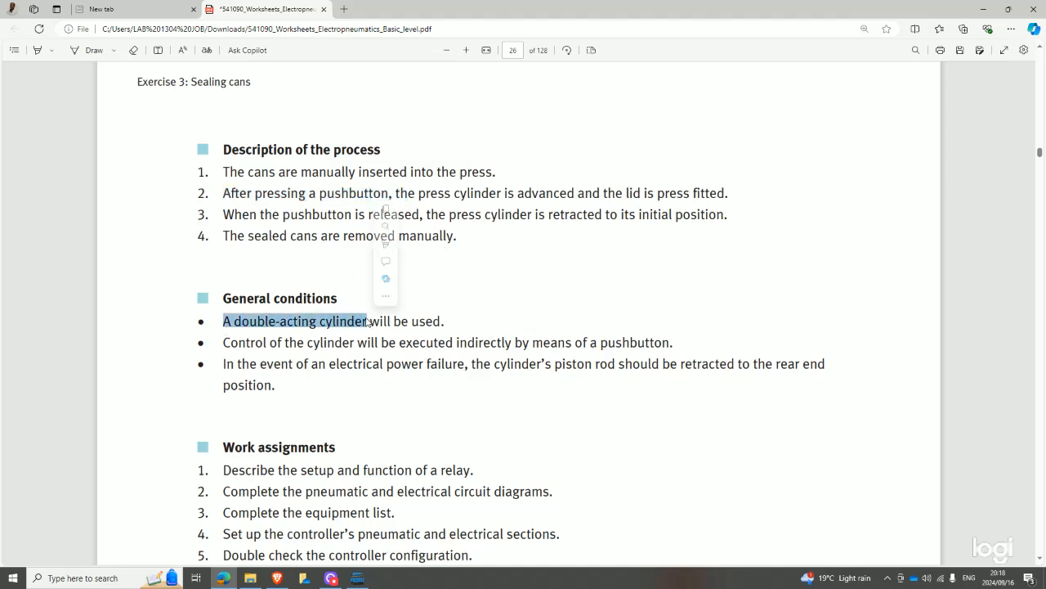
mouse_move(442, 247)
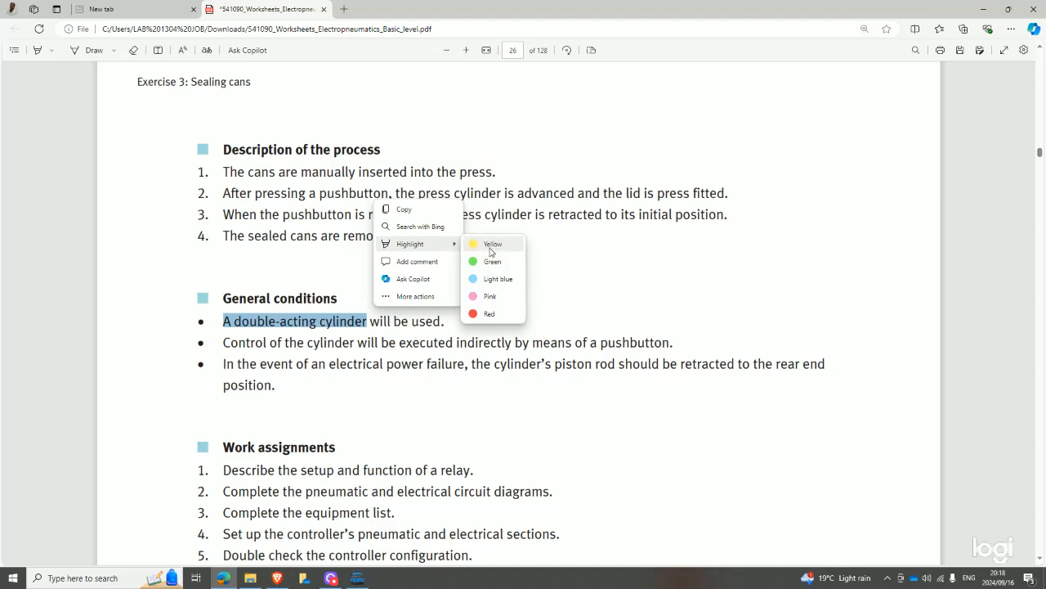
left_click(491, 262)
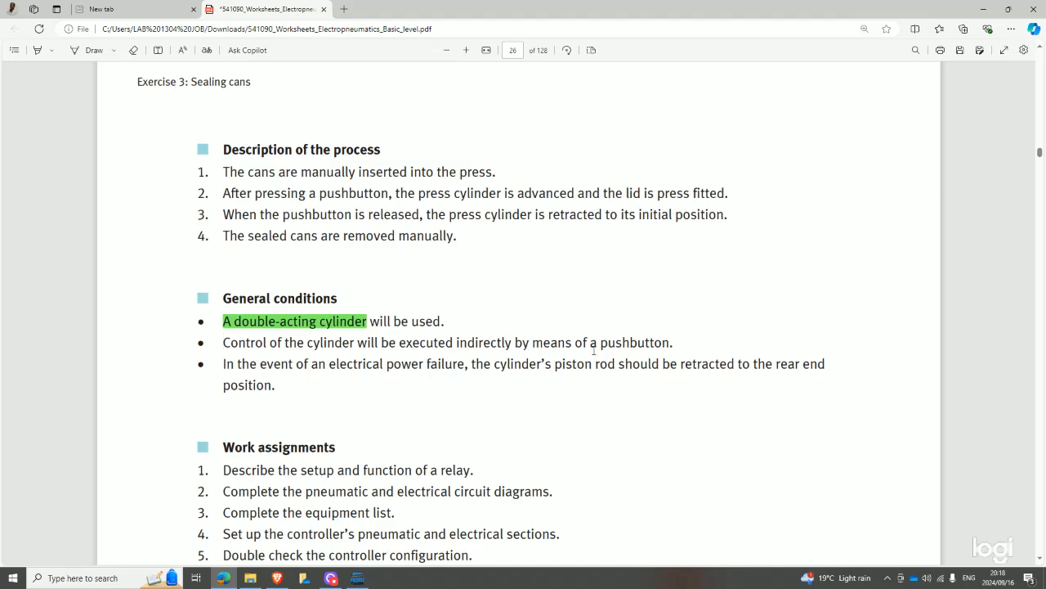
Highlight the general condition "Control of the cylinder will be executed indirectly by means of a pushbutton." in yellow.
left_click_drag(673, 343, 215, 342)
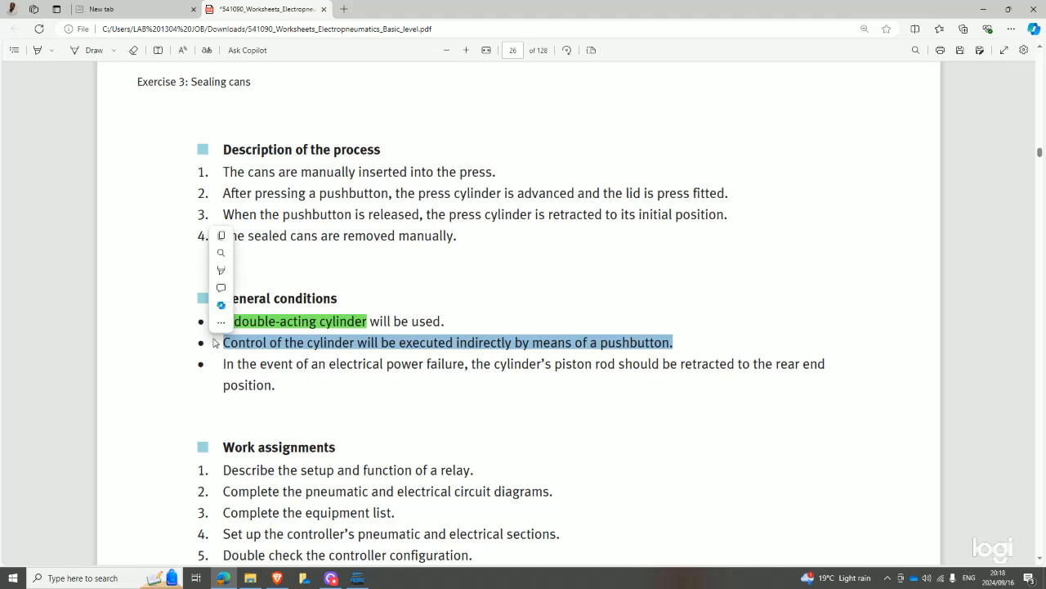
mouse_move(270, 271)
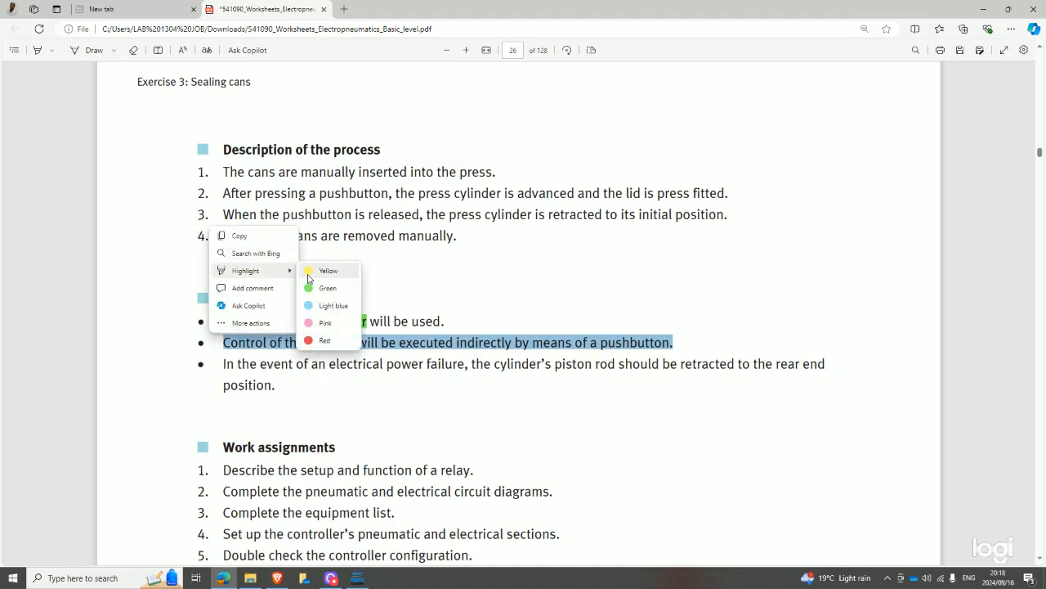
left_click(331, 278)
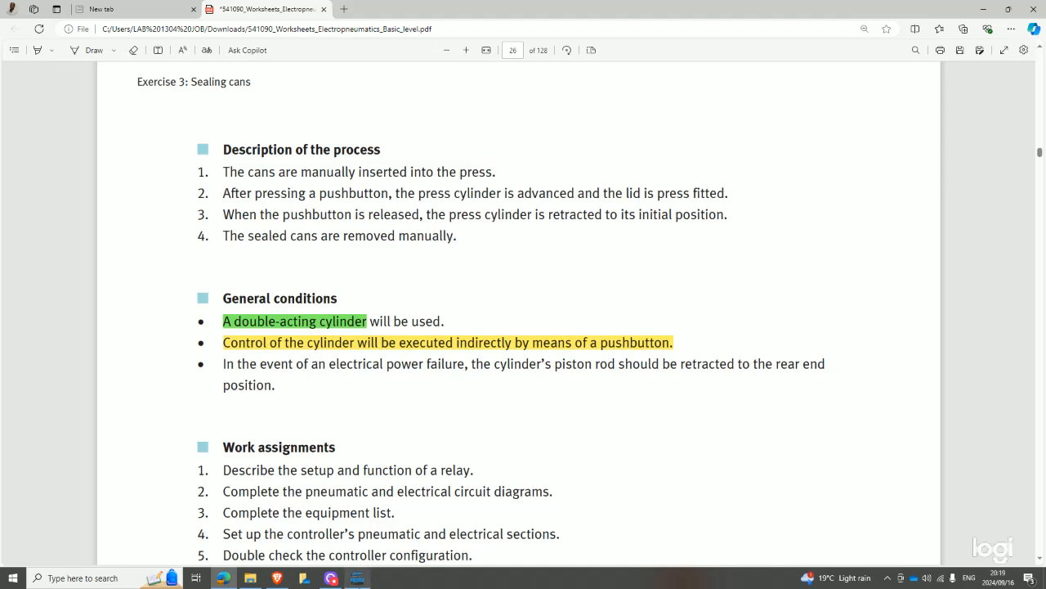
Switch to Brave and watch the YouTube video "500 kV Motor Operated Disconnect Switch (MOD).mp4" in full screen, then leave the video.
left_click(357, 578)
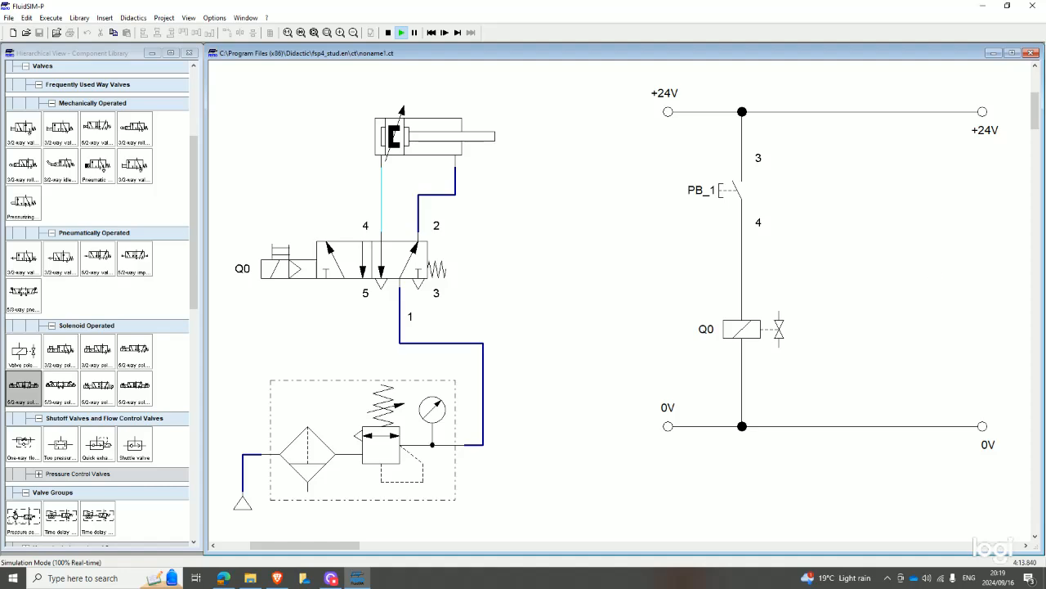
key("alt+Tab")
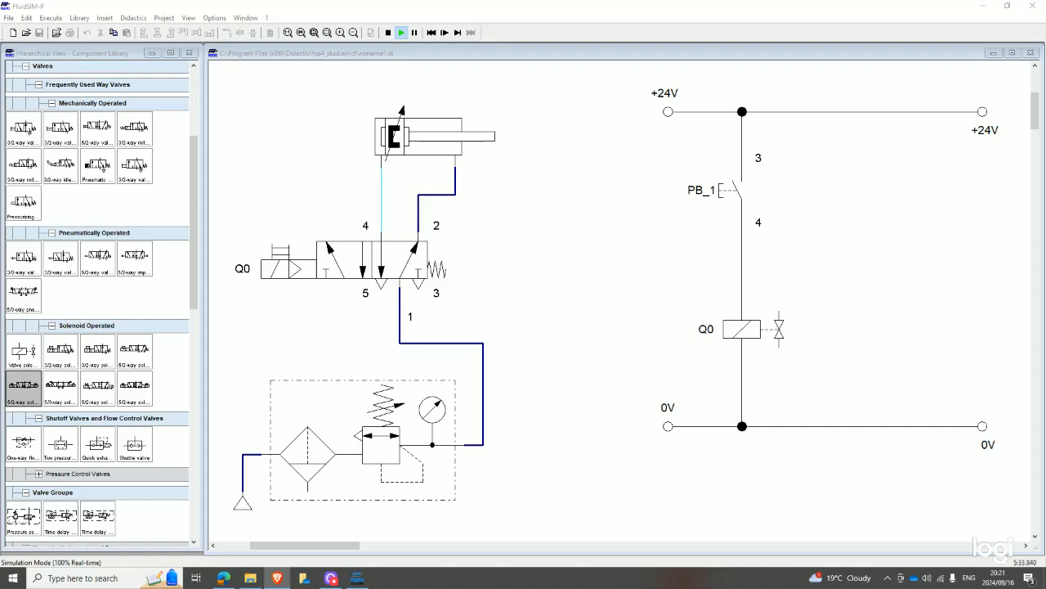
left_click_drag(1045, 173, 704, 97)
left_click(881, 97)
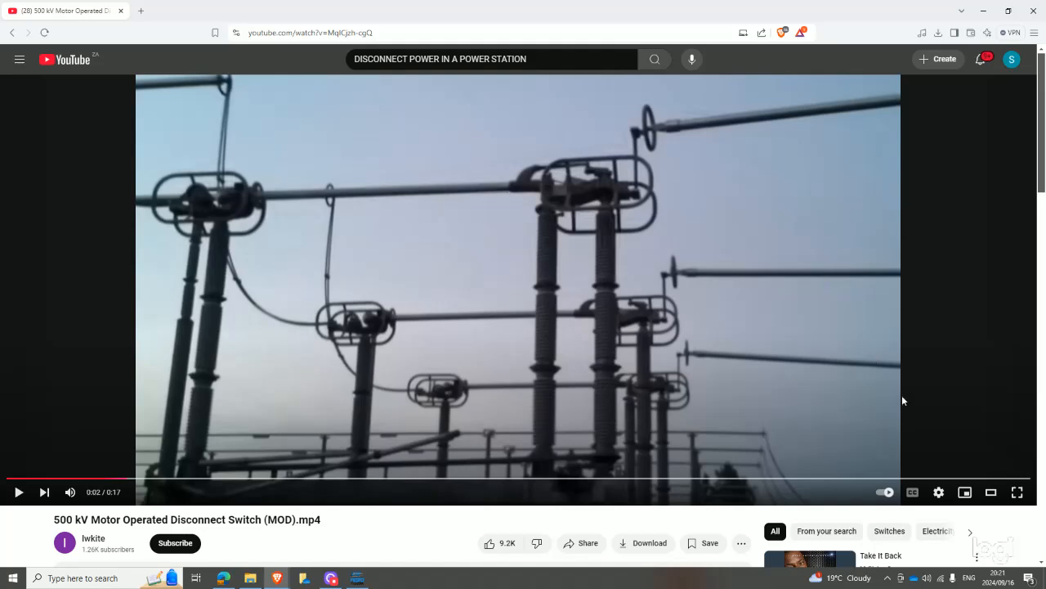
left_click(1017, 492)
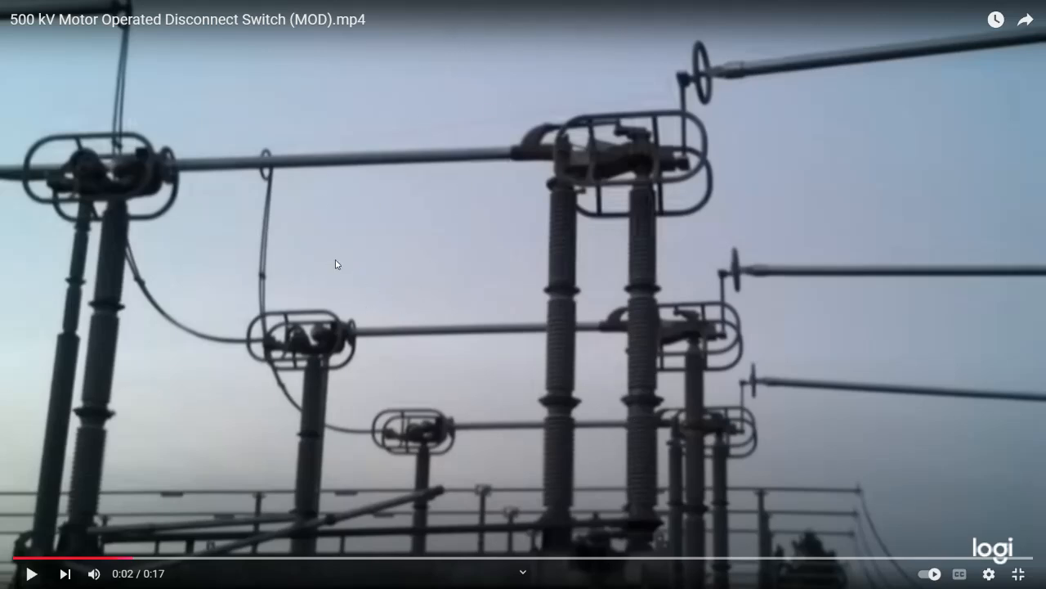
left_click(339, 301)
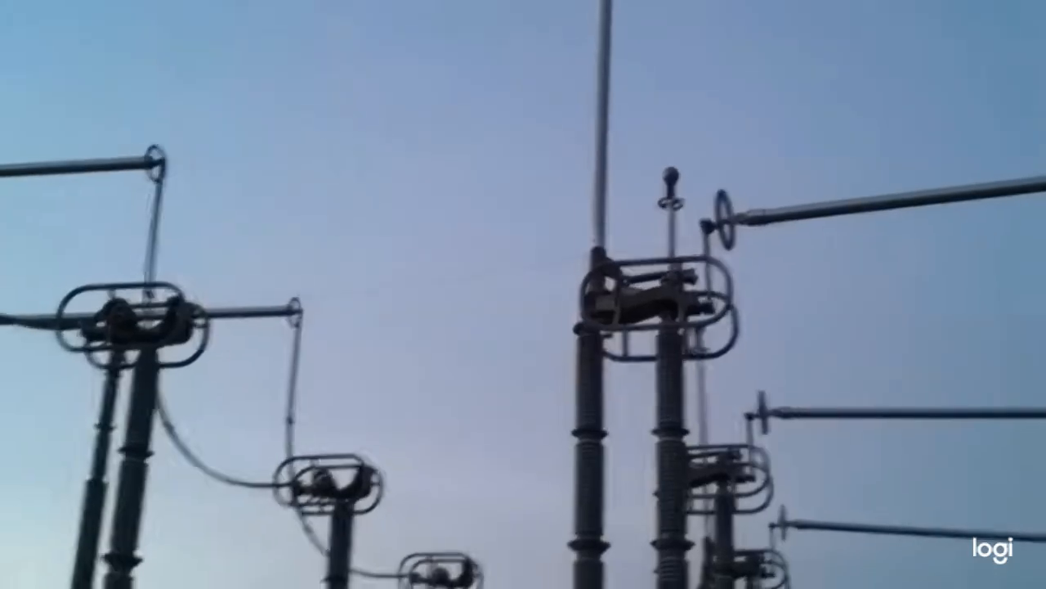
mouse_move(476, 289)
left_click(541, 281)
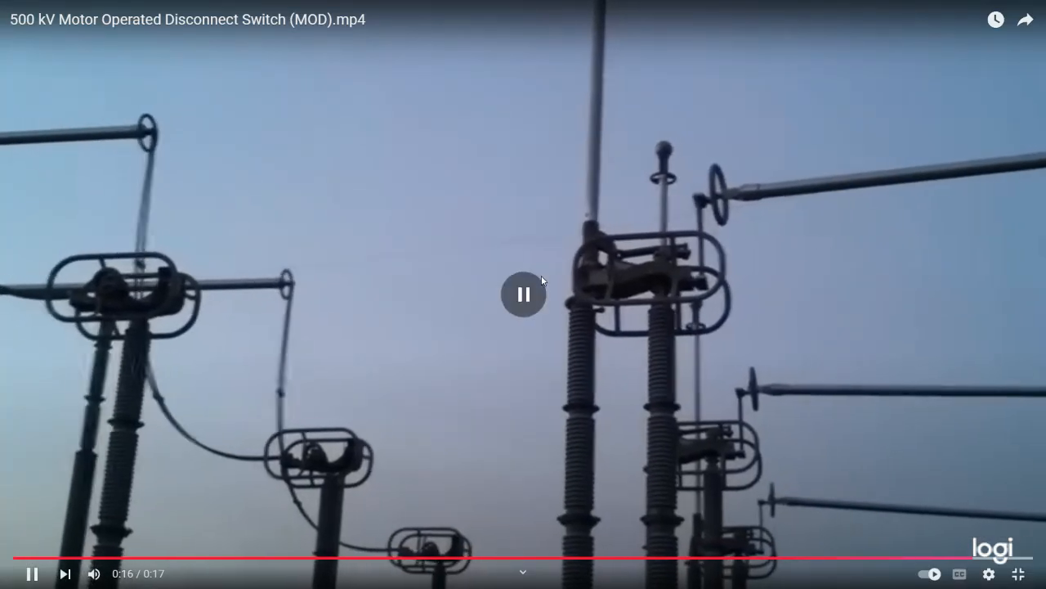
left_click(1018, 575)
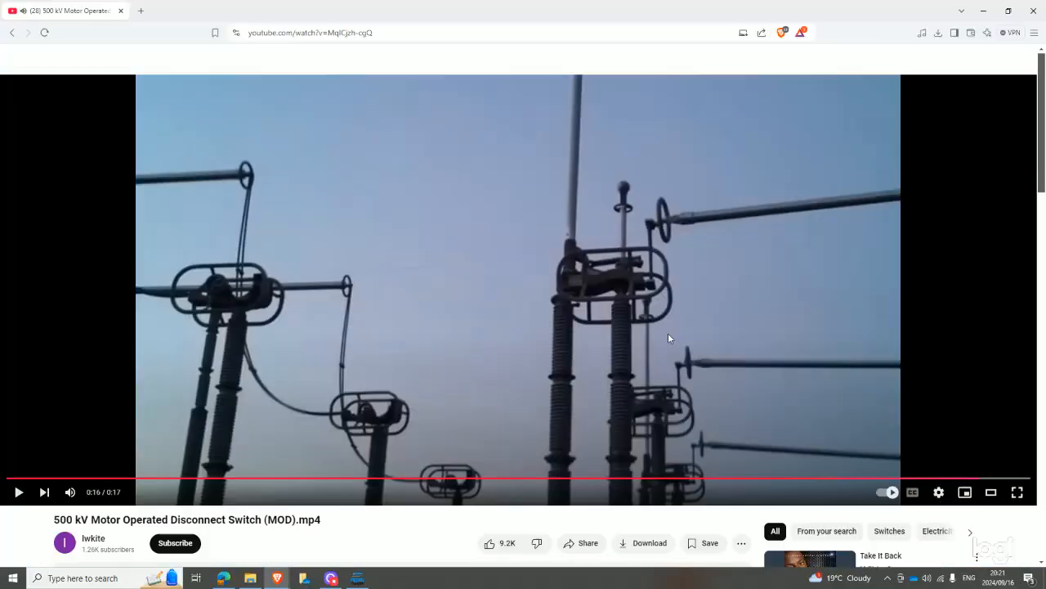
left_click(1043, 4)
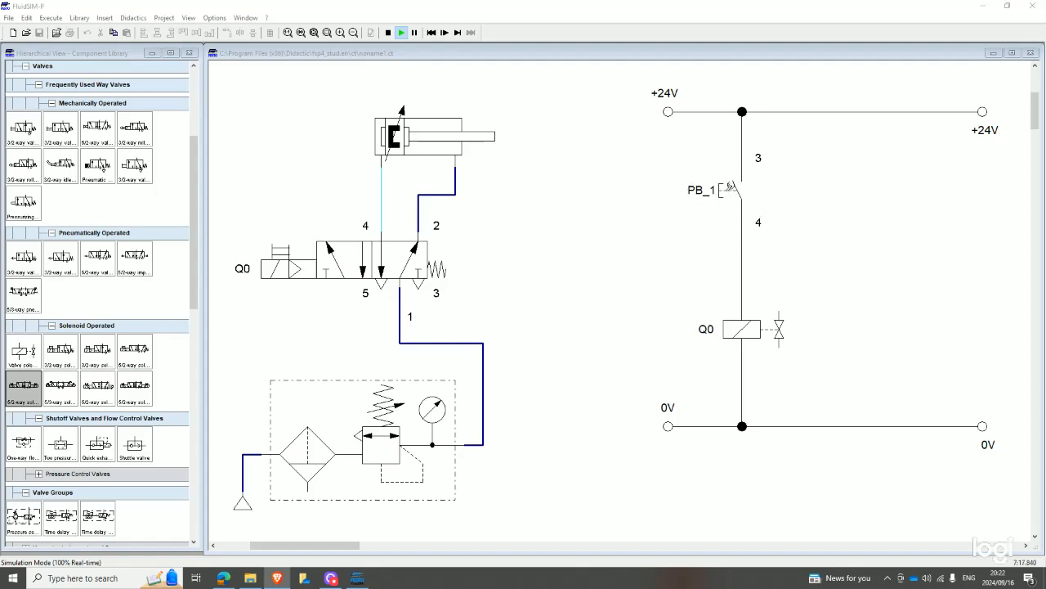
Actuate pushbutton PB_1 in the running simulation of the direct-control circuit.
left_click(729, 190)
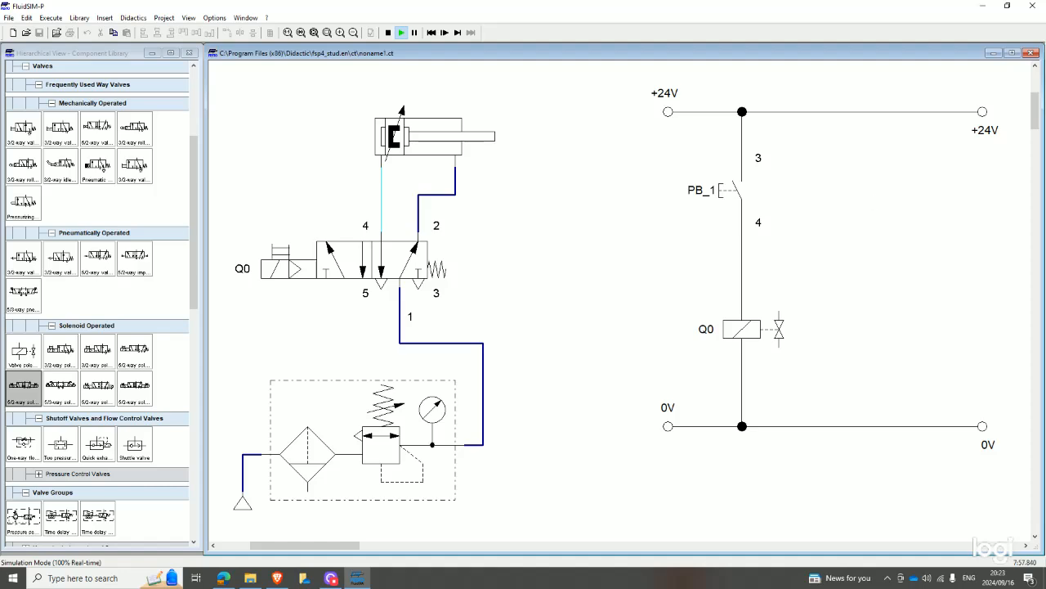
key("alt+Tab")
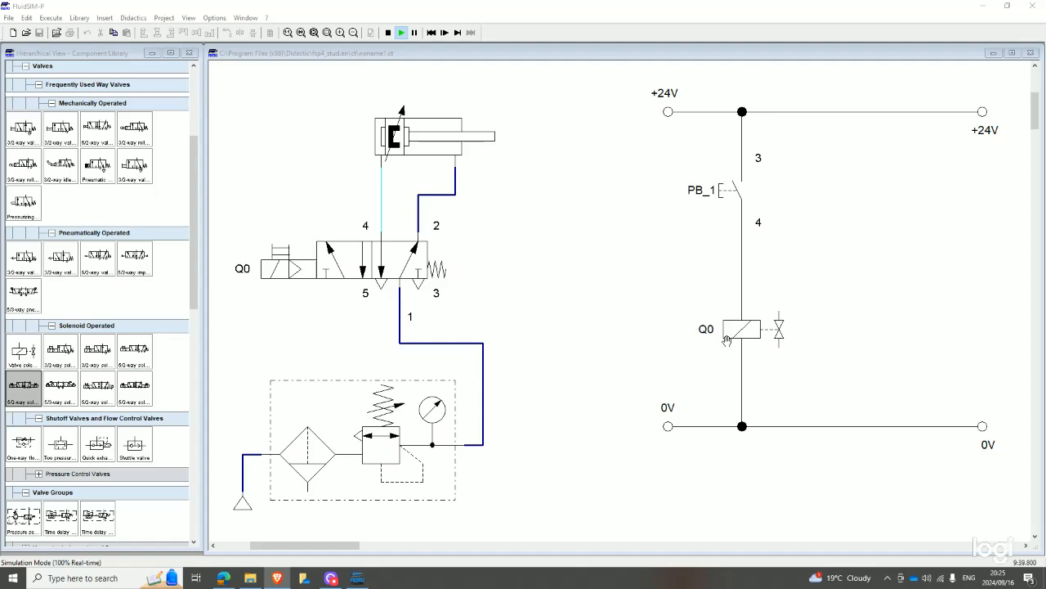
Open Snipping Tool, capture the LDR relay circuit diagram with the AC lamp, and maximize the capture for viewing.
left_click(13, 578)
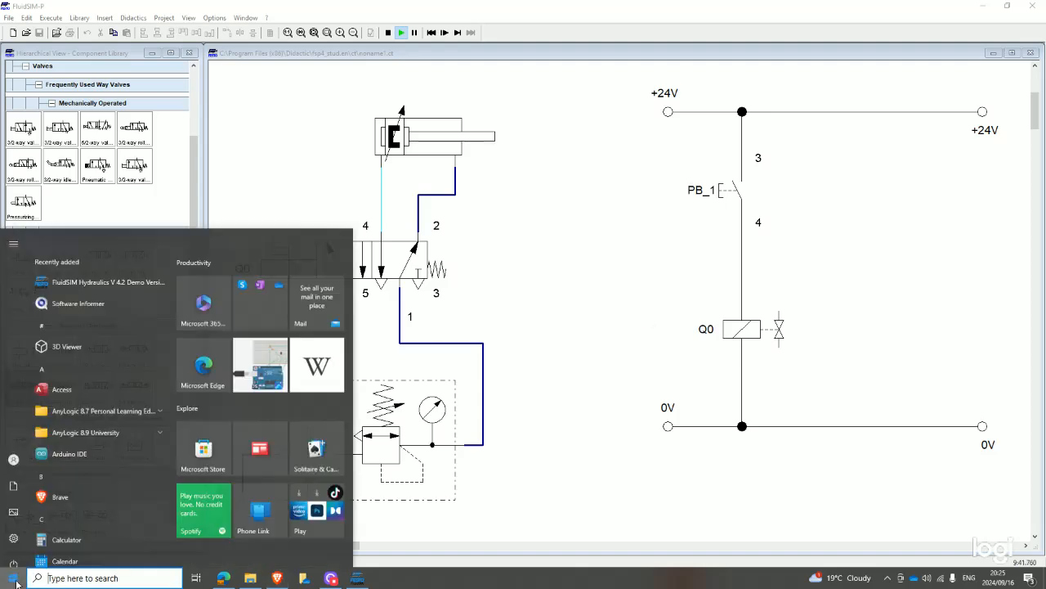
type("SN")
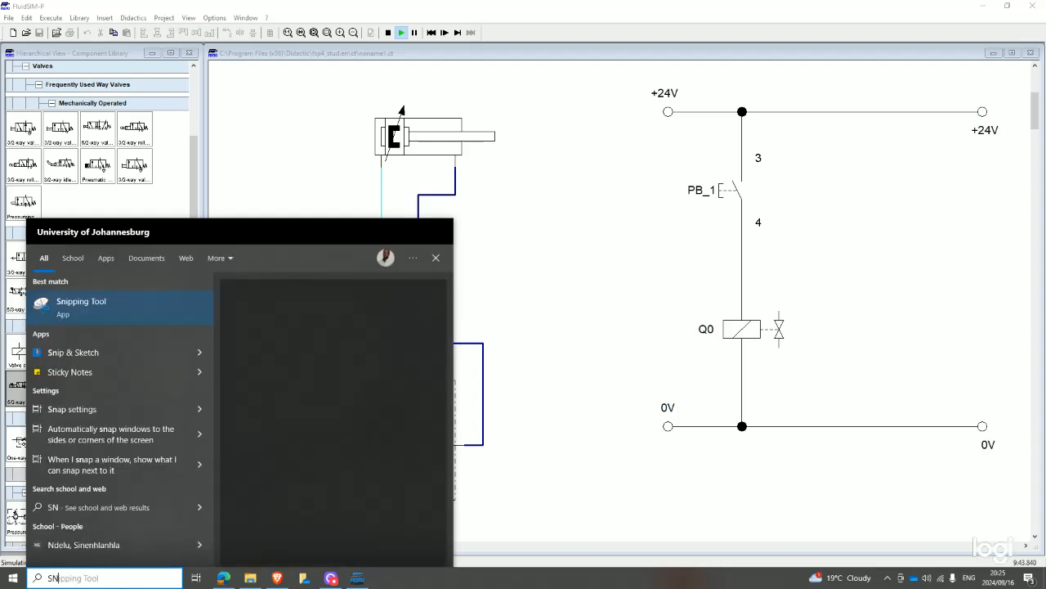
key("Return")
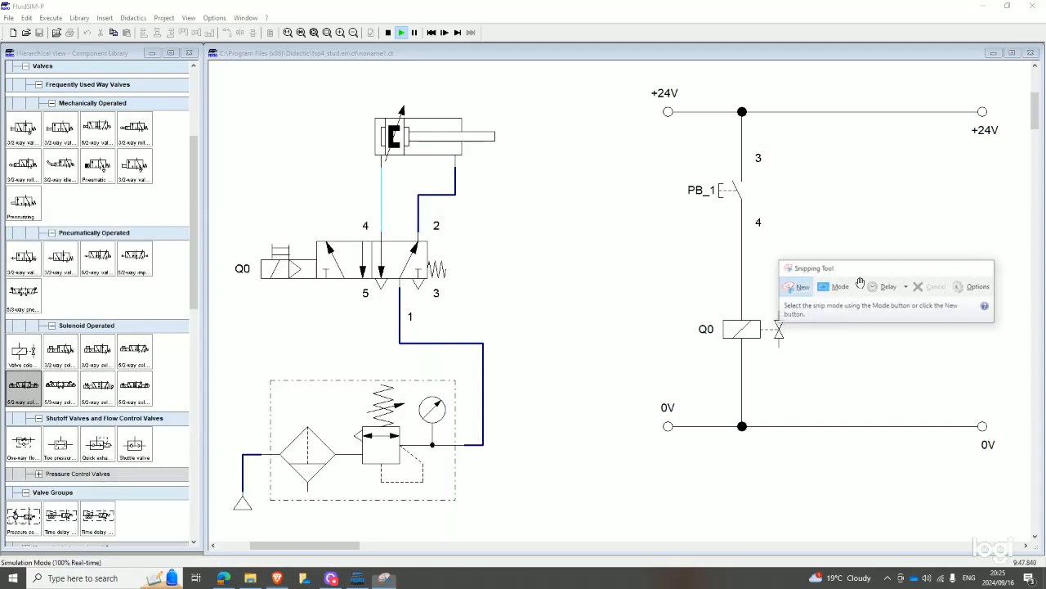
left_click(793, 286)
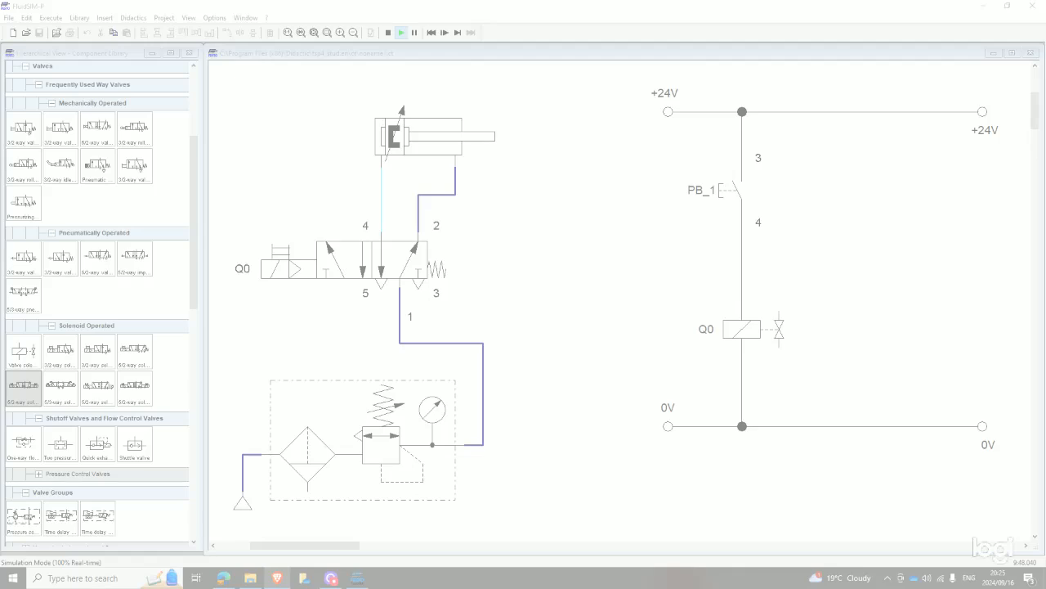
key("Escape")
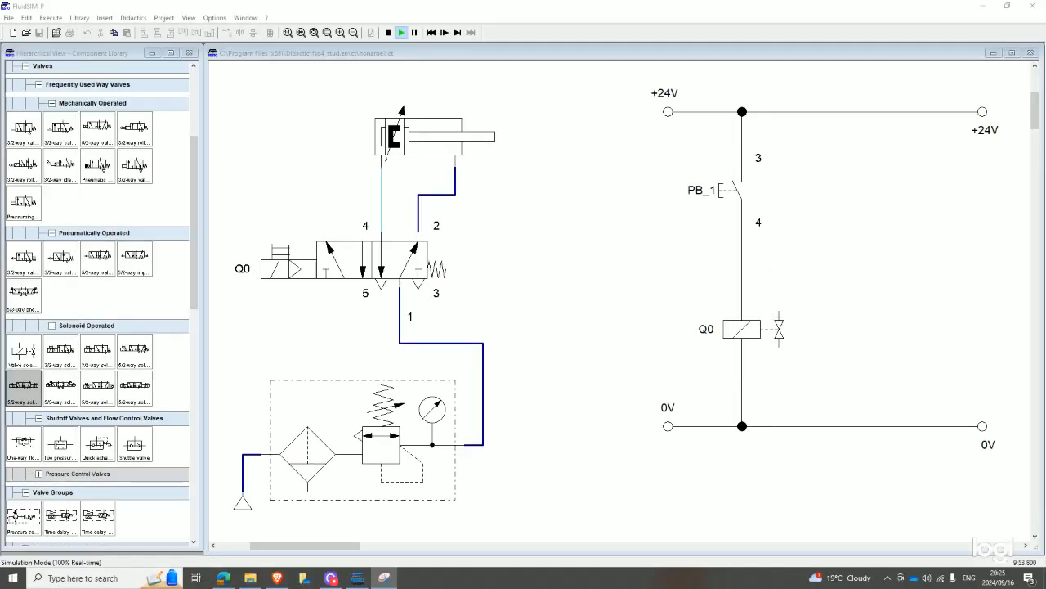
left_click_drag(1045, 79, 605, 88)
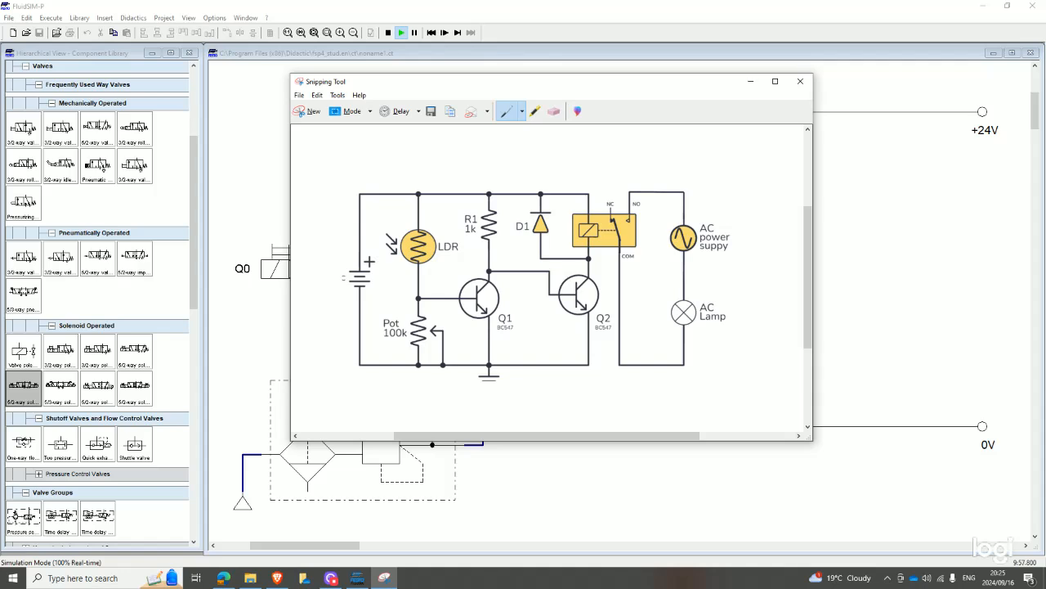
left_click(775, 81)
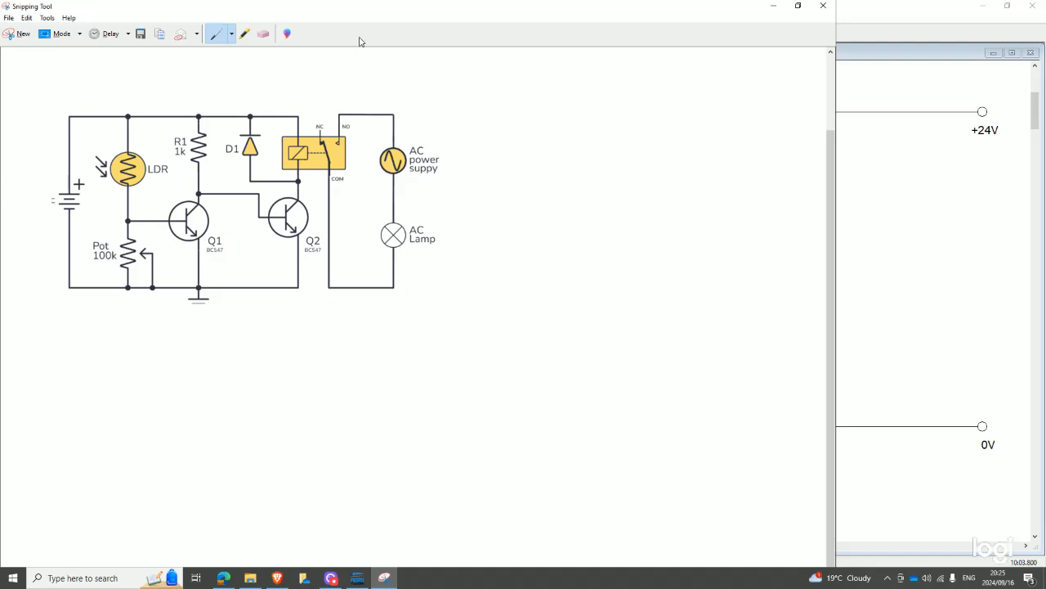
Check the custom pen's tip options, try the highlighter and eraser, and close Snipping Tool, discarding the capture.
left_click(231, 34)
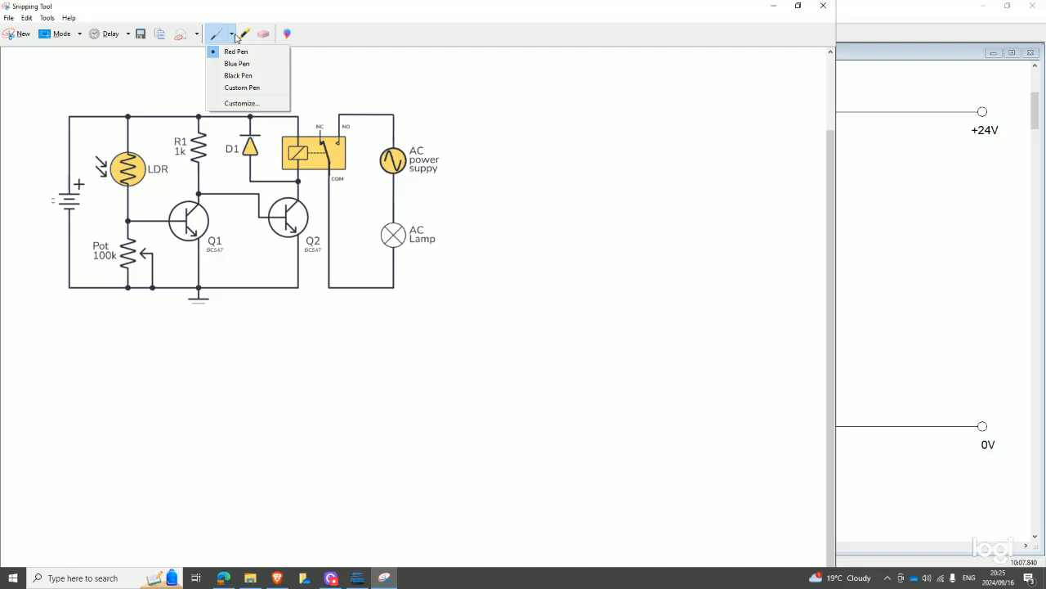
left_click(241, 103)
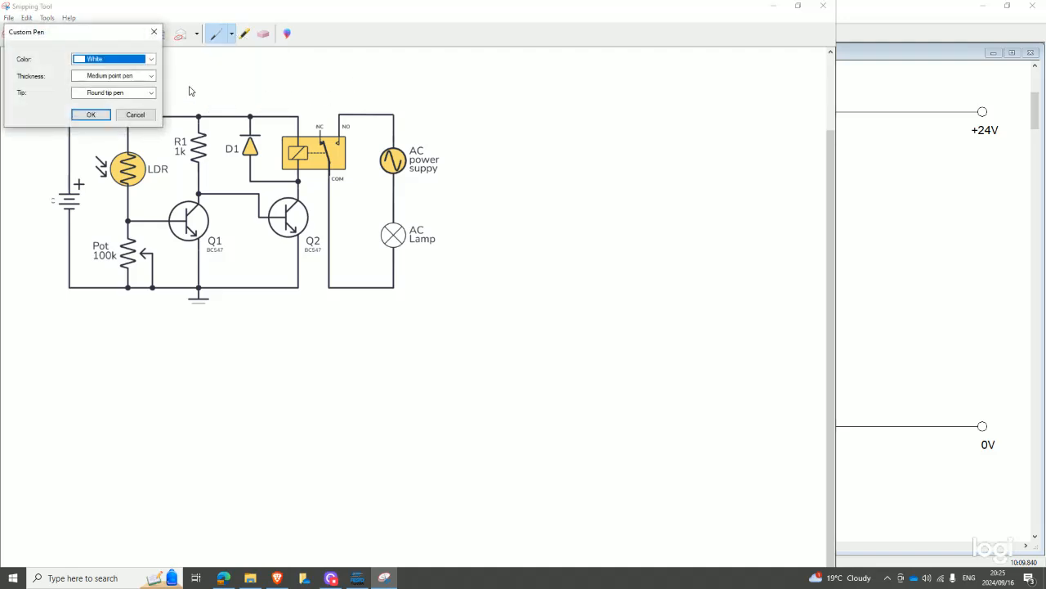
left_click(149, 95)
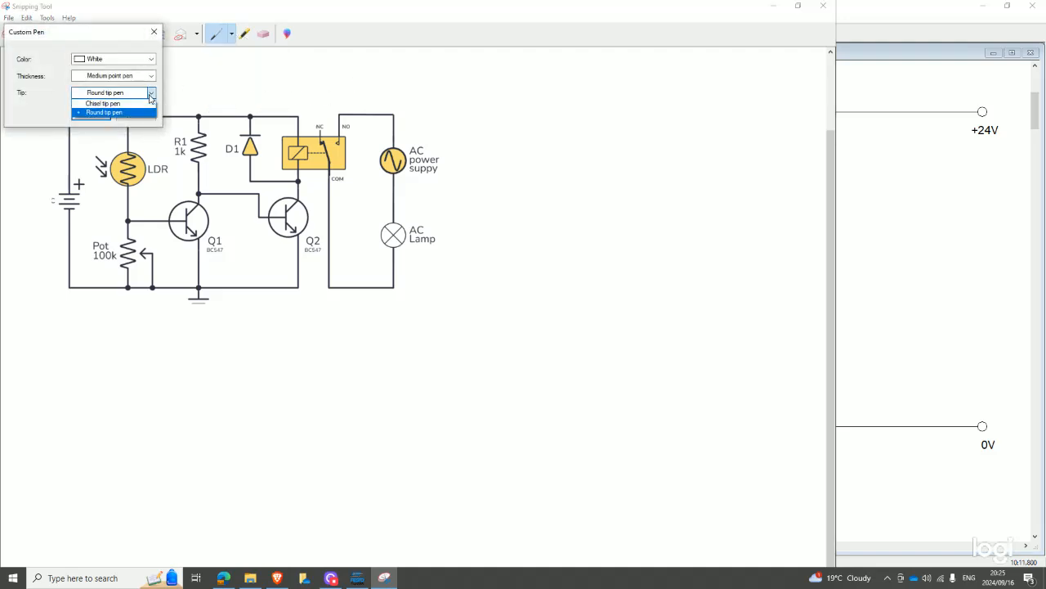
left_click(158, 31)
left_click(158, 32)
left_click(245, 33)
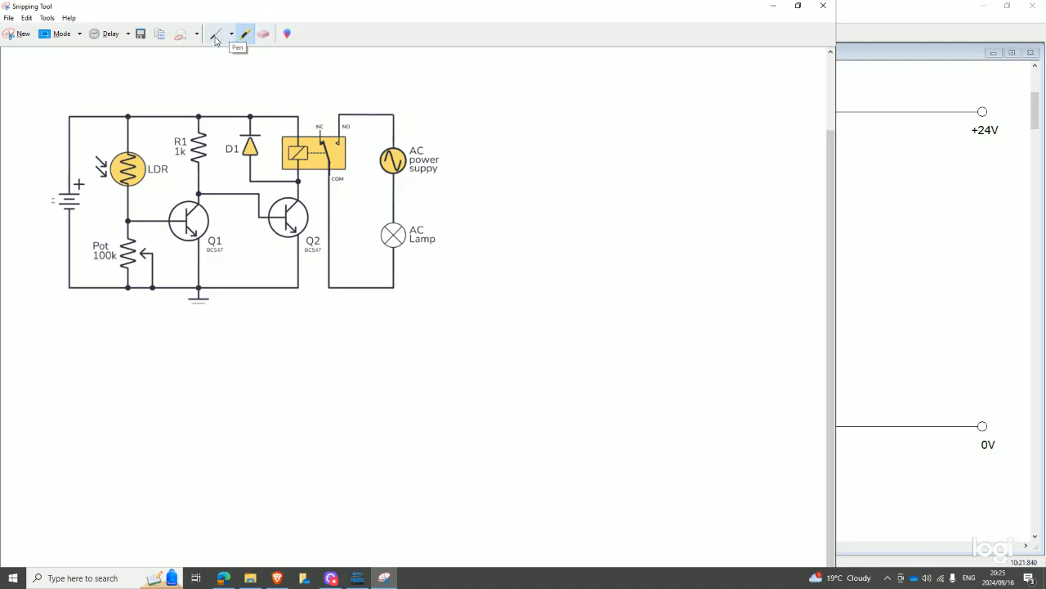
left_click(265, 35)
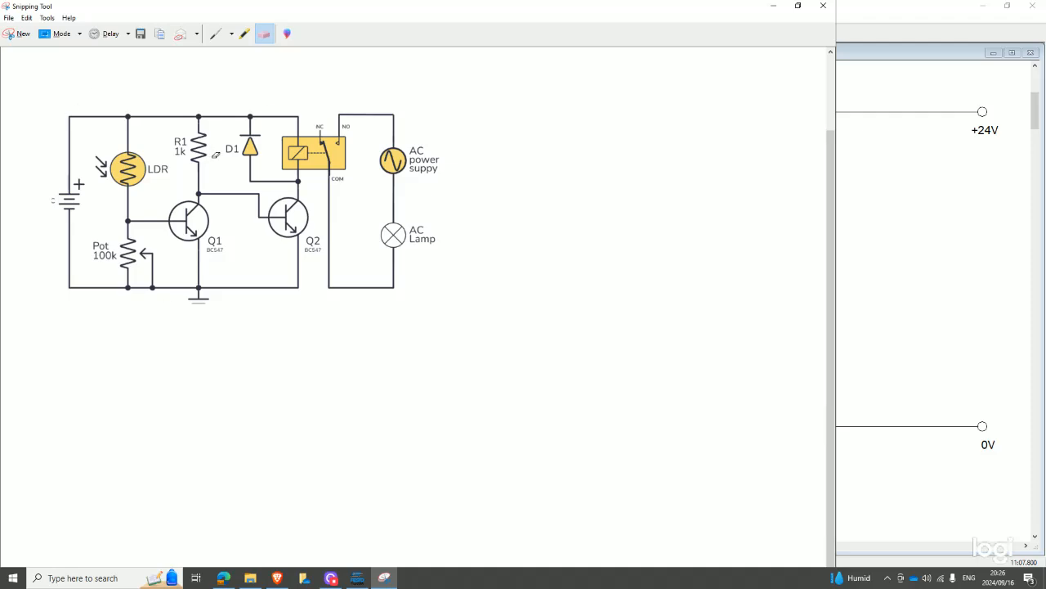
left_click(822, 7)
left_click(462, 303)
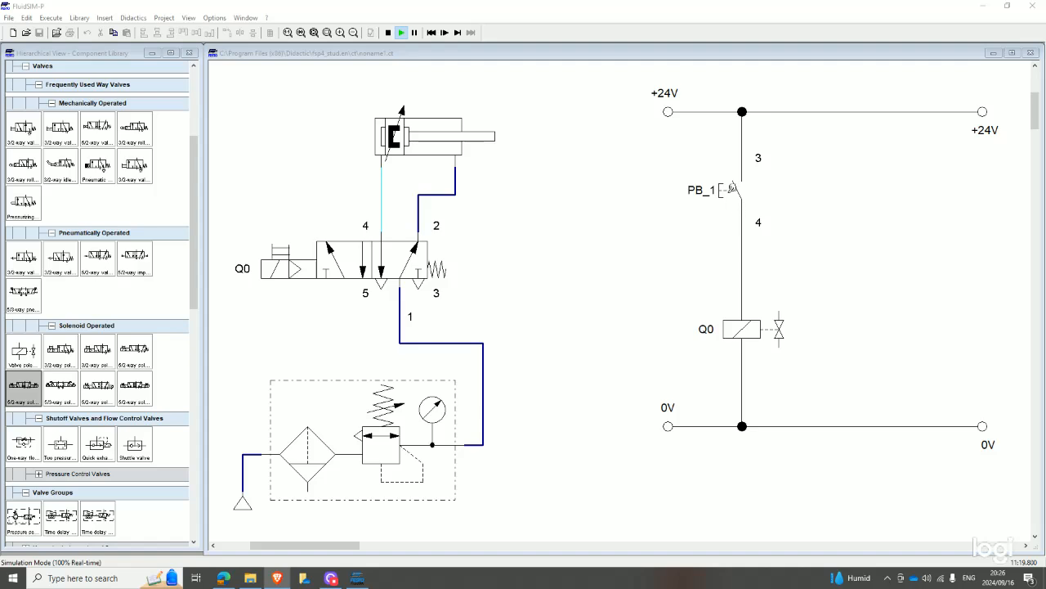
Actuate pushbutton PB_1 in the simulated circuit and stop the simulation to return to editing.
left_click(733, 189)
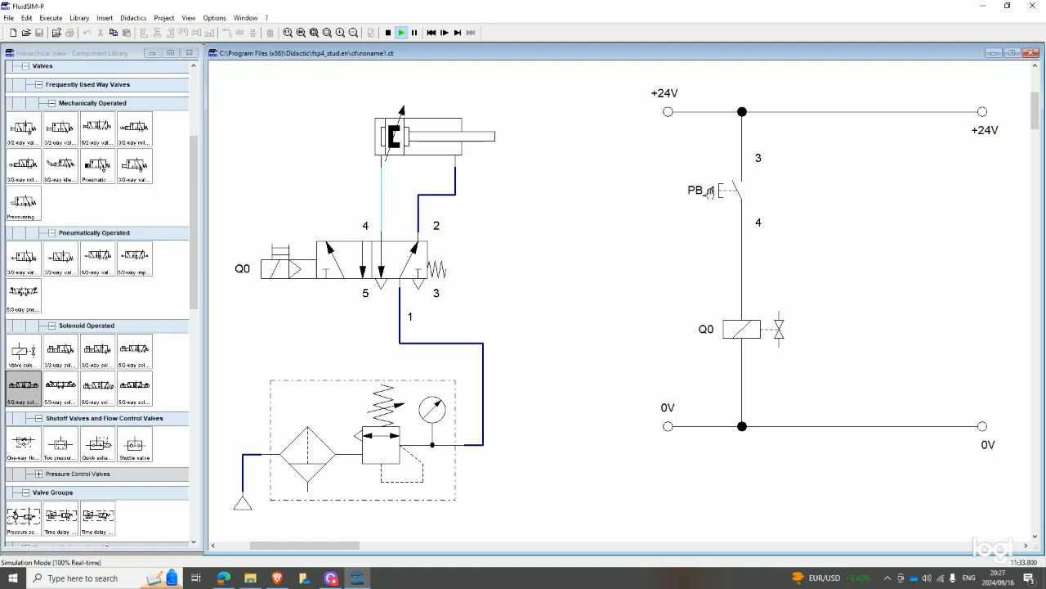
left_click(389, 34)
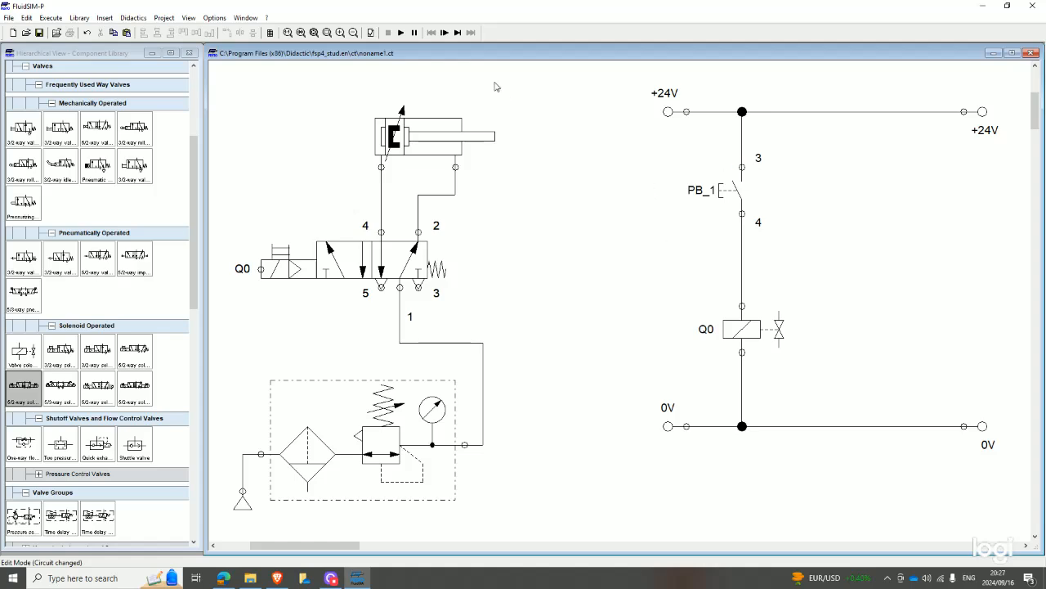
Delete the wires above and below solenoid Q0 and move the solenoid to free space beside the PB_1 branch.
left_click(723, 332)
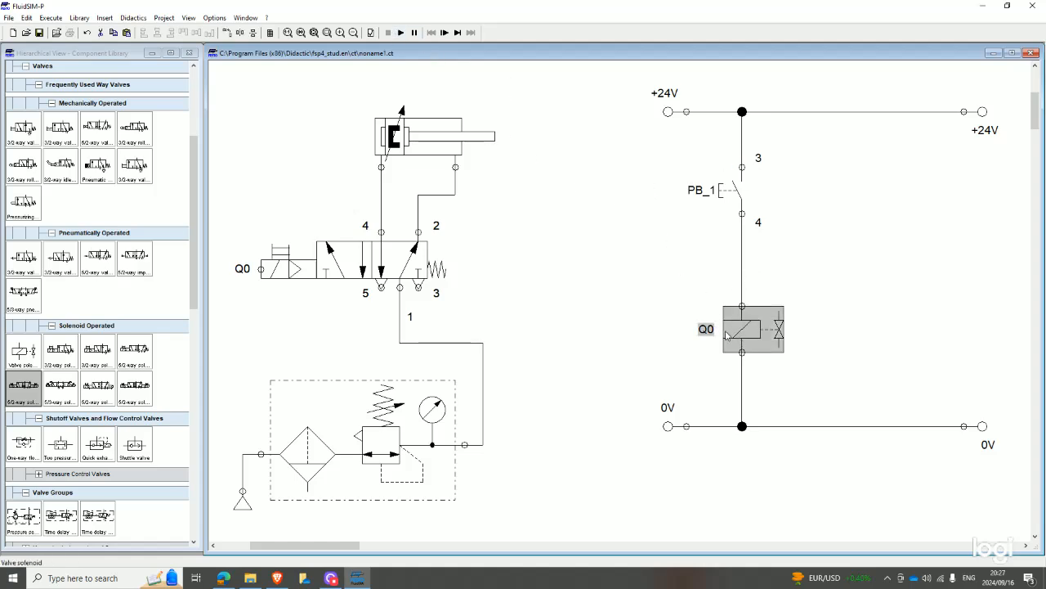
left_click(743, 376)
right_click(743, 376)
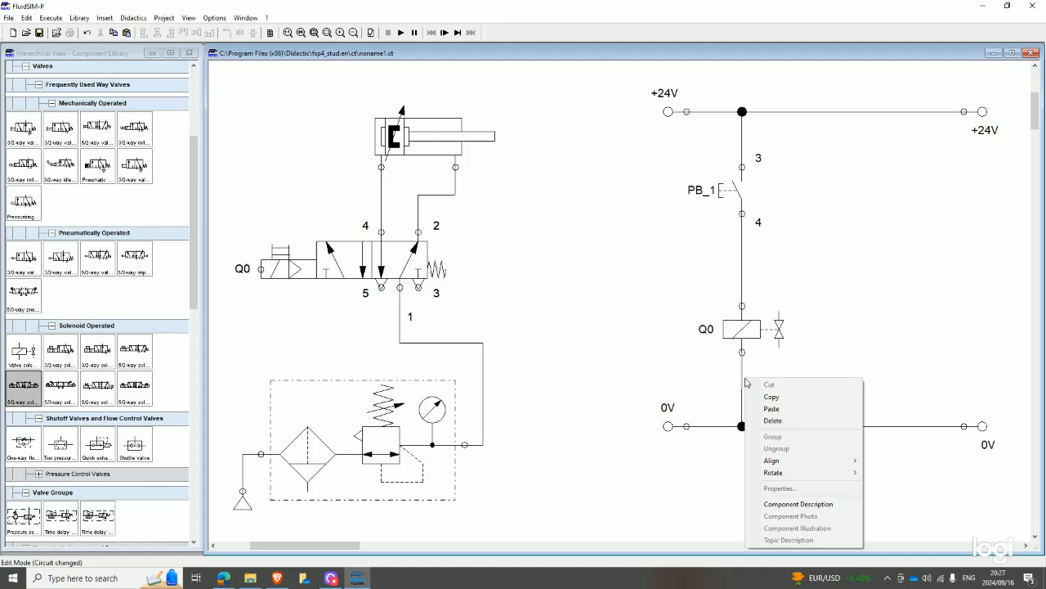
left_click(765, 420)
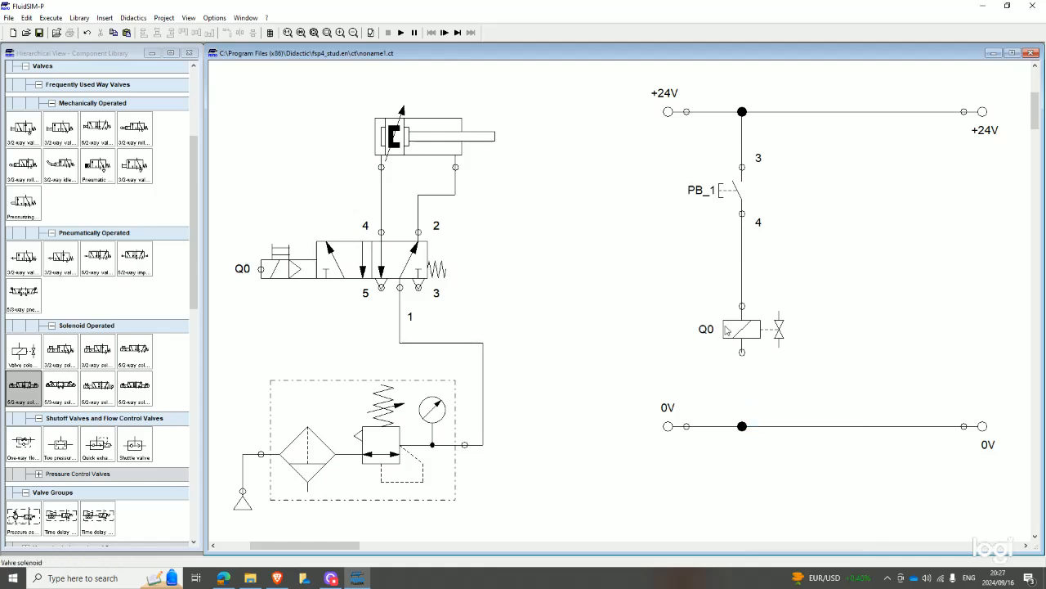
right_click(742, 278)
left_click(769, 316)
left_click_drag(737, 308, 876, 317)
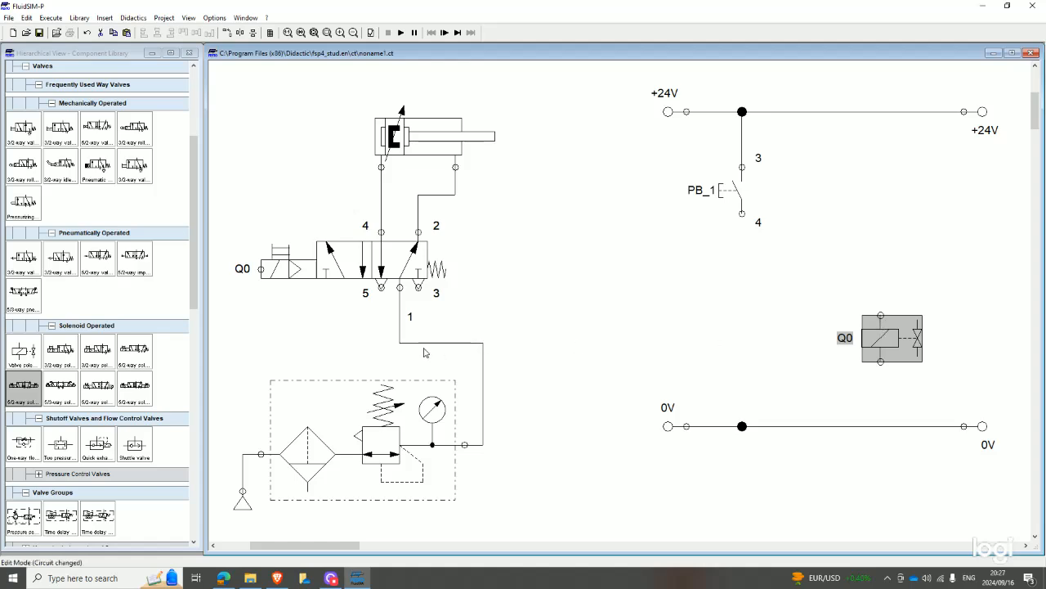
Insert a relay coil below PB_1, aligned with it, and wire A1 to PB_1's terminal 4 and A2 to the 0V rail.
scroll(33, 491, "down", 5)
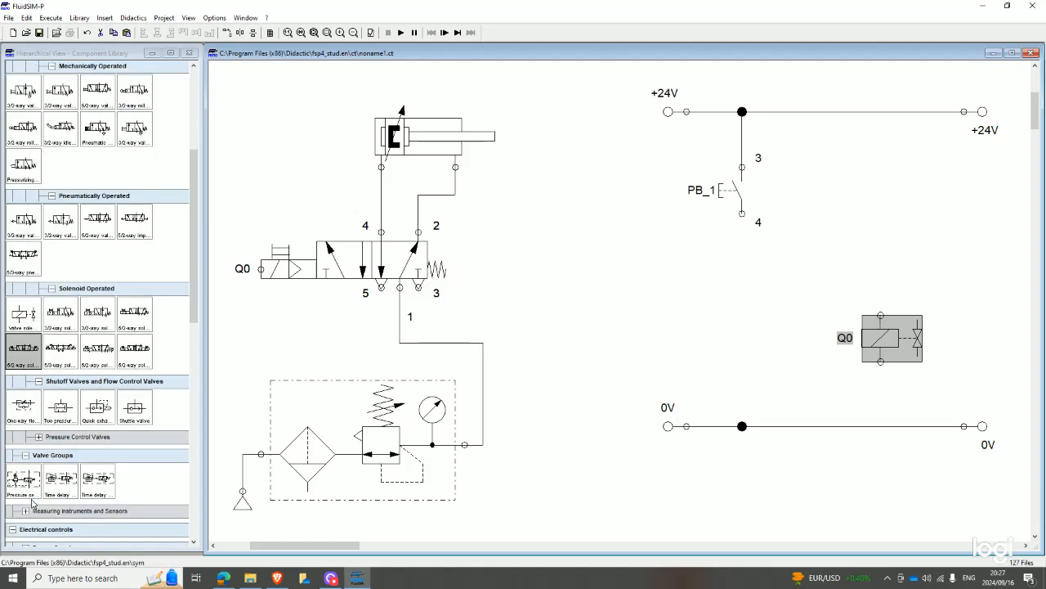
left_click_drag(24, 505, 740, 353)
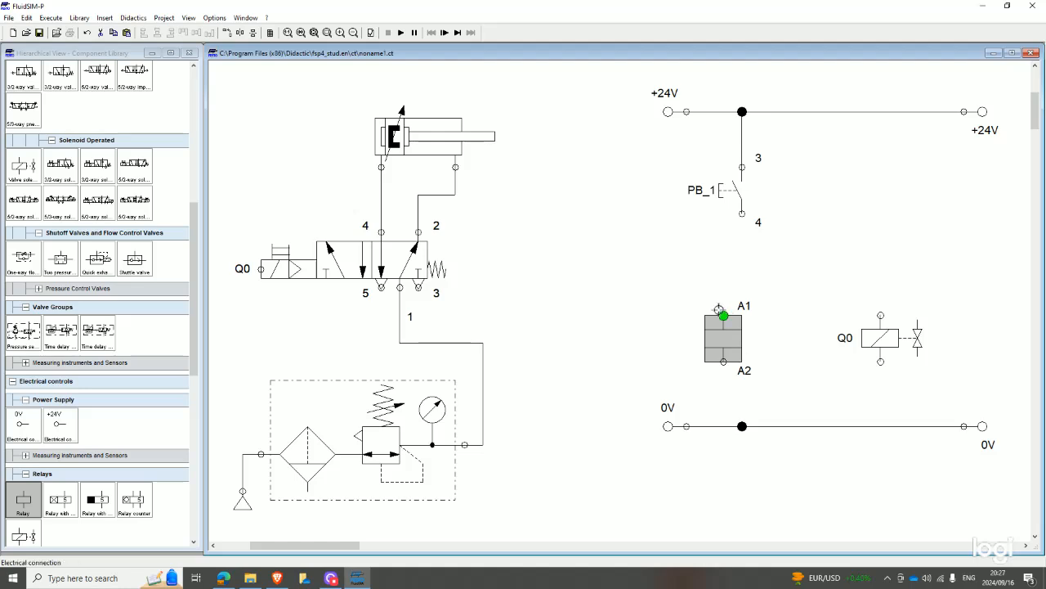
left_click_drag(723, 314, 741, 215)
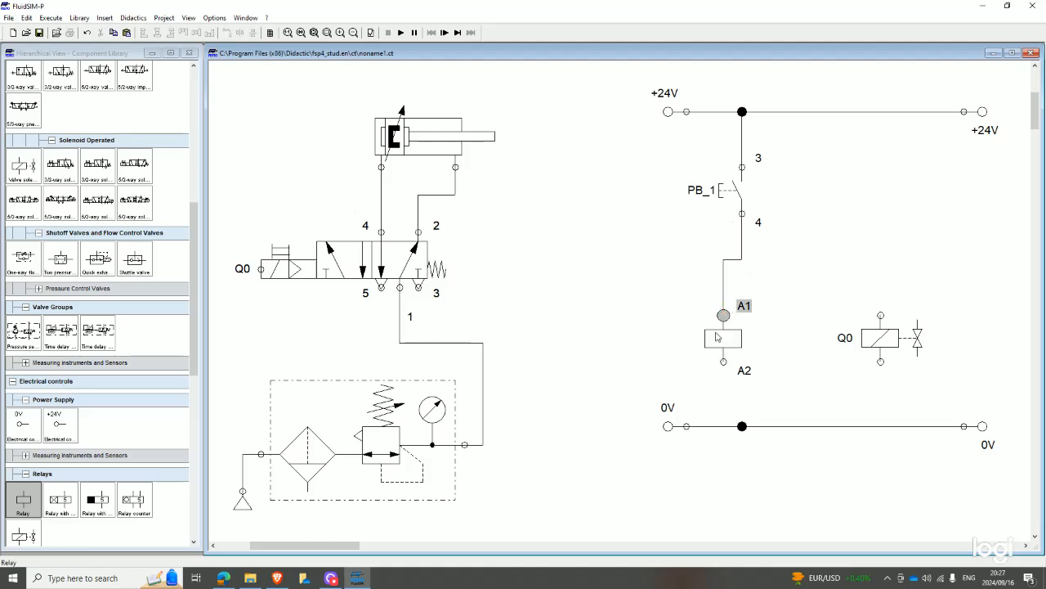
mouse_move(720, 338)
left_mouse_down()
mouse_move(747, 338)
mouse_move(737, 338)
left_mouse_up()
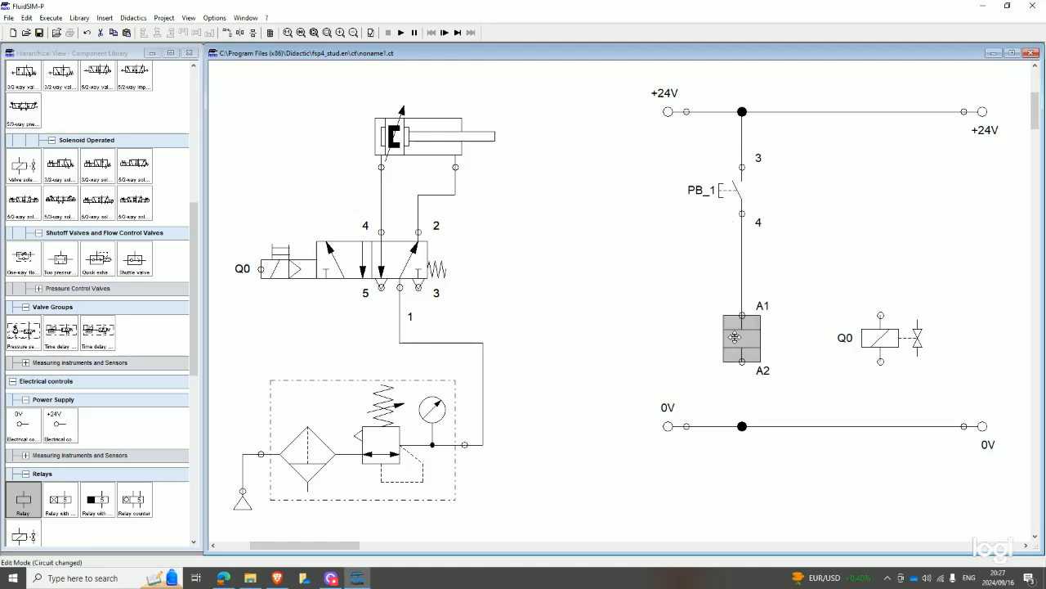
left_click(730, 385)
left_click_drag(739, 424, 741, 426)
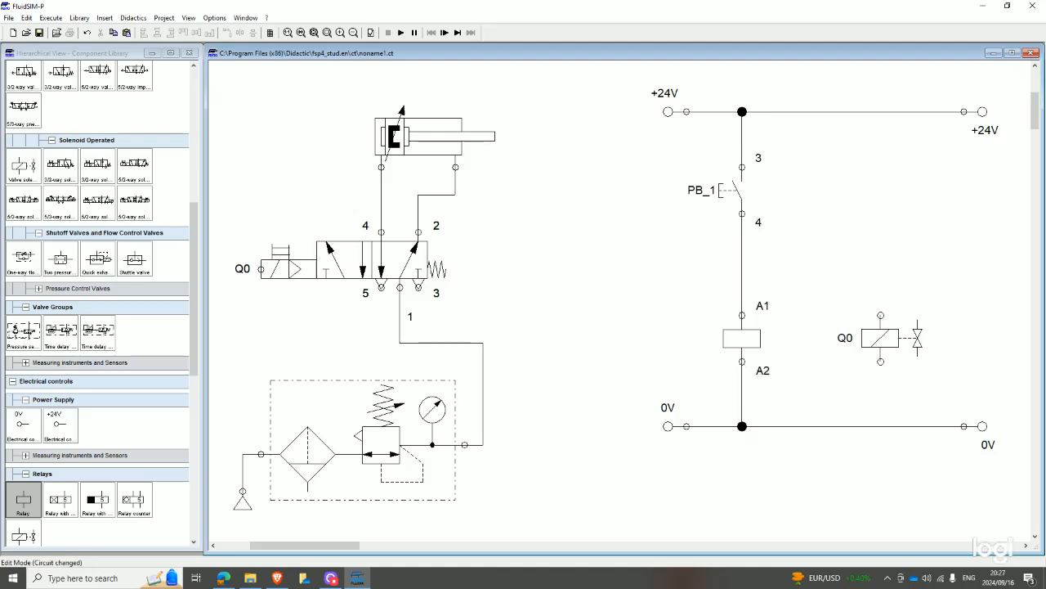
Check Exercise 3's process description and general conditions in the Edge worksheet, and return to the FluidSIM-P circuit.
key("alt+Tab")
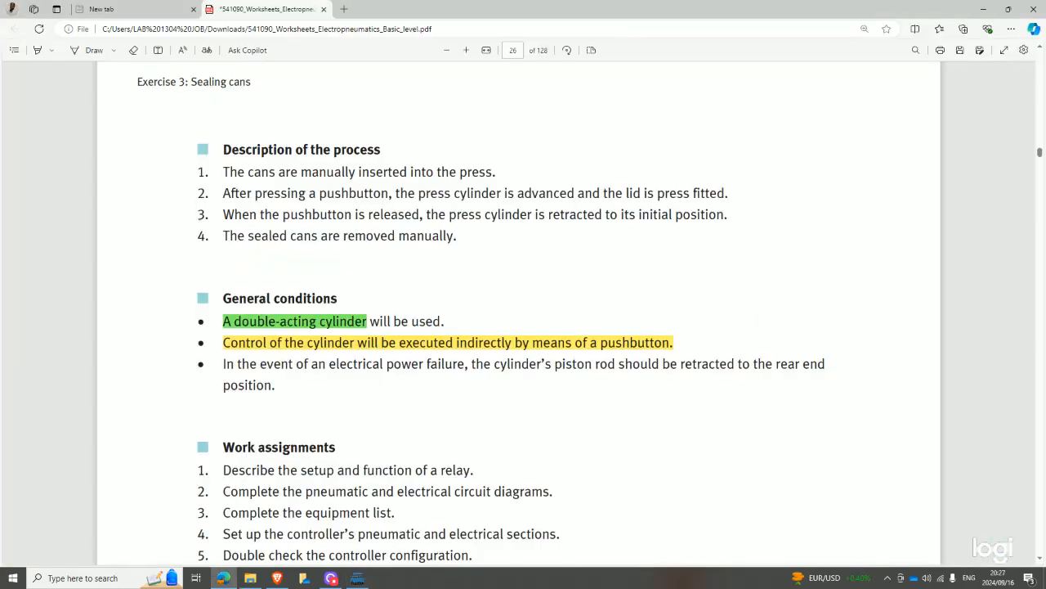
key("alt+Tab")
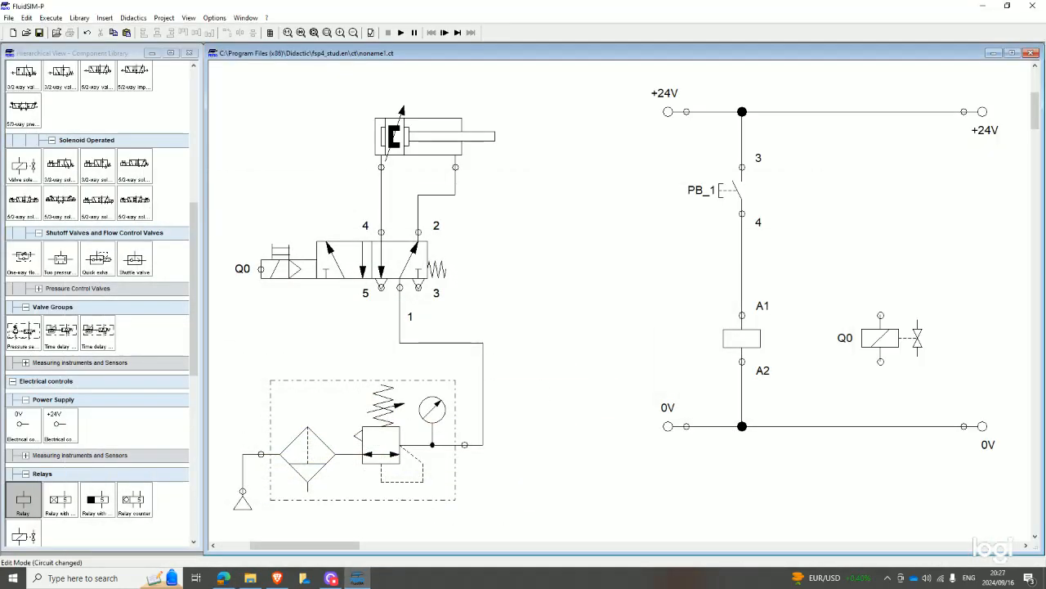
key("alt+Tab")
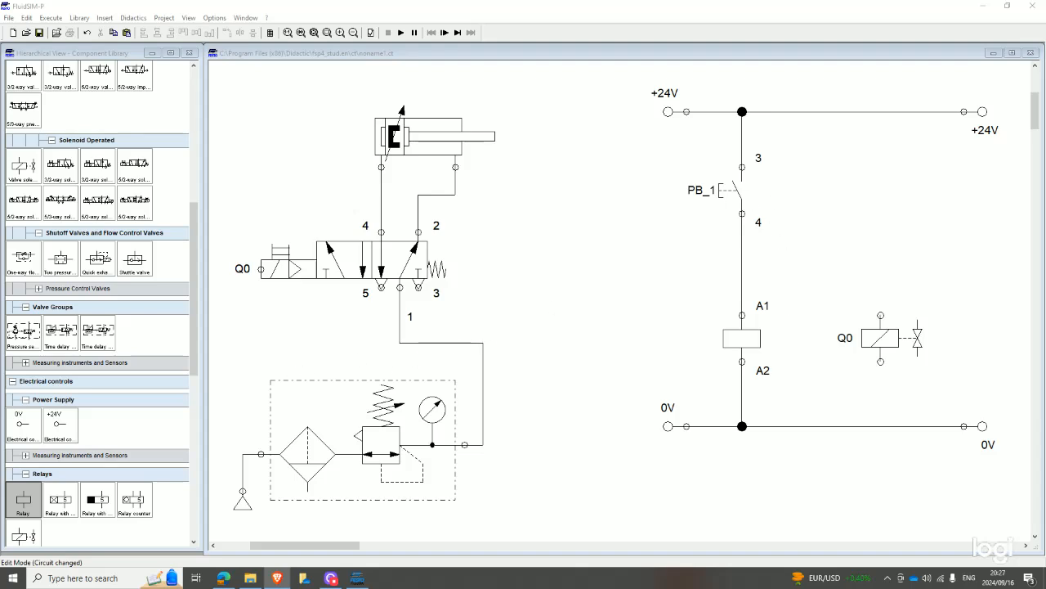
scroll(1018, 342, "up", 5)
scroll(1014, 340, "down", 4)
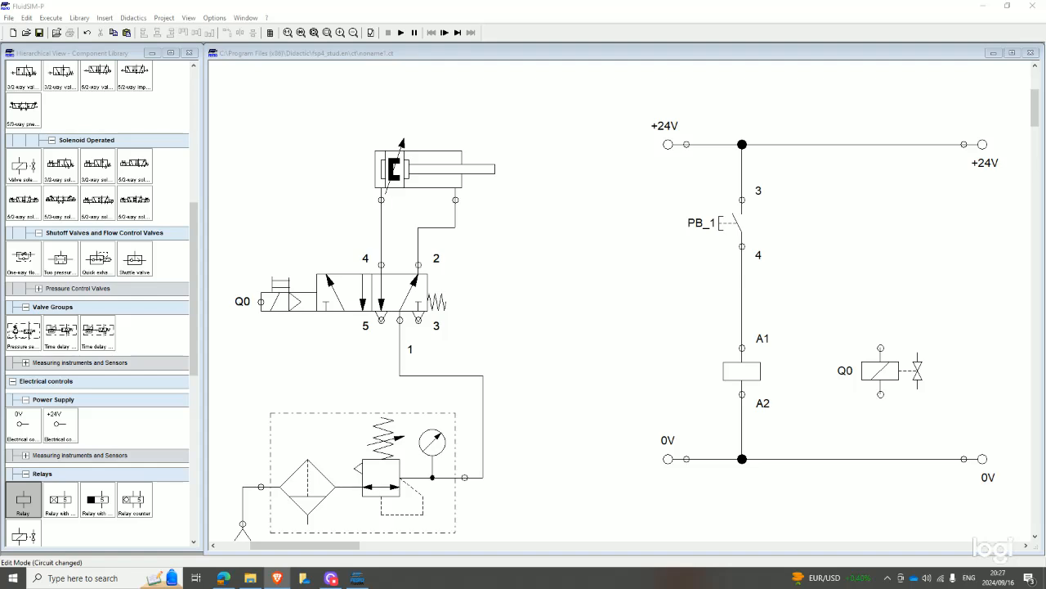
Add a changeover switch beside PB_1, wiring terminal 4 to +24V and terminal 1 through solenoid Q0 to 0V.
scroll(54, 389, "down", 6)
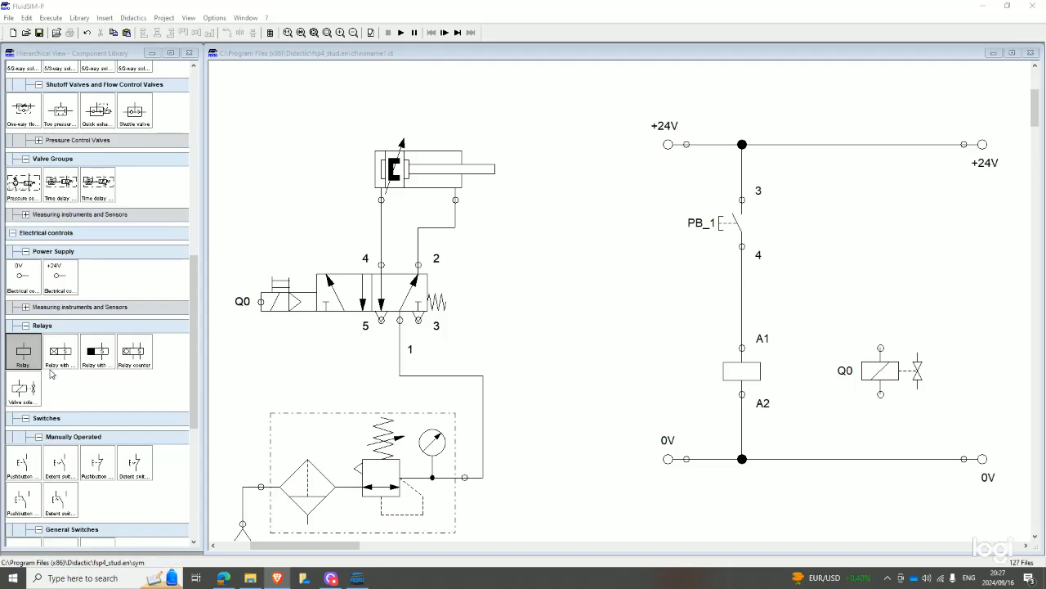
left_click_drag(99, 409, 869, 145)
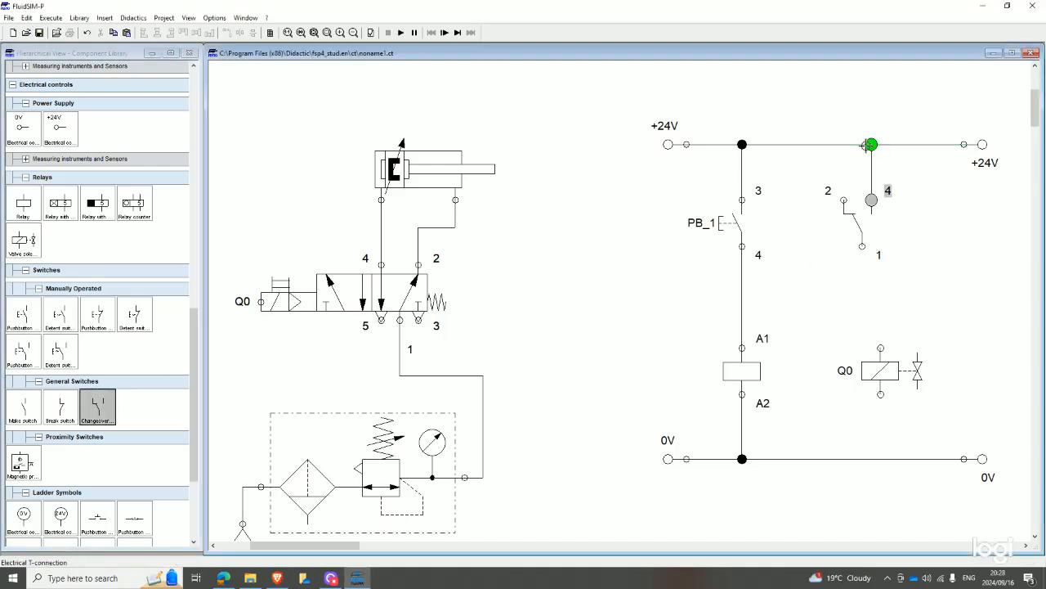
left_click_drag(863, 246, 868, 458)
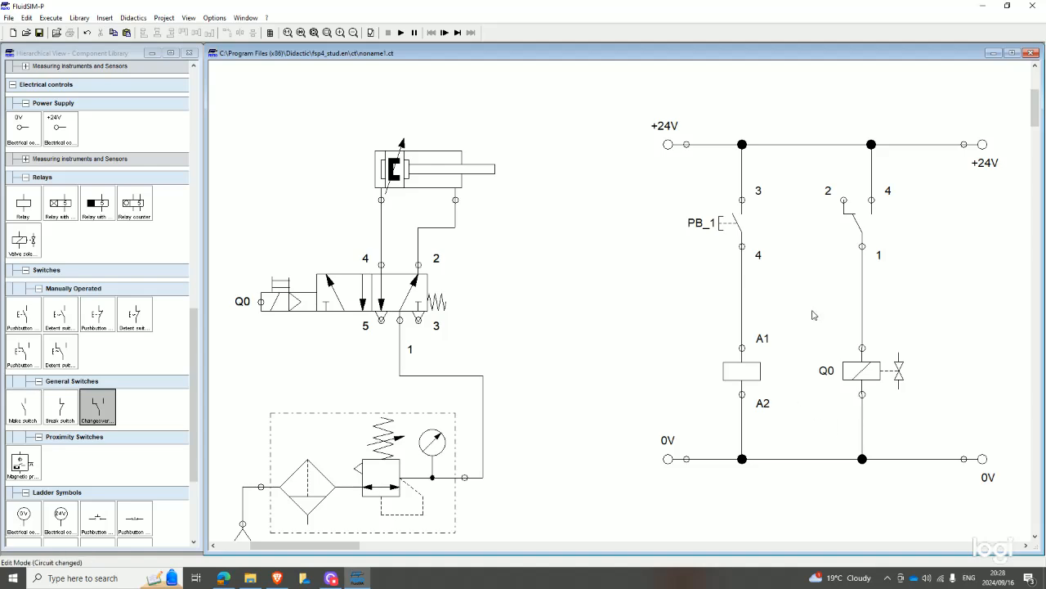
Shift the changeover switch branch with solenoid Q0 and its rail junctions farther from PB_1, keeping the wires straight between +24V and 0V.
left_click_drag(871, 144, 909, 144)
left_click_drag(864, 231, 900, 221)
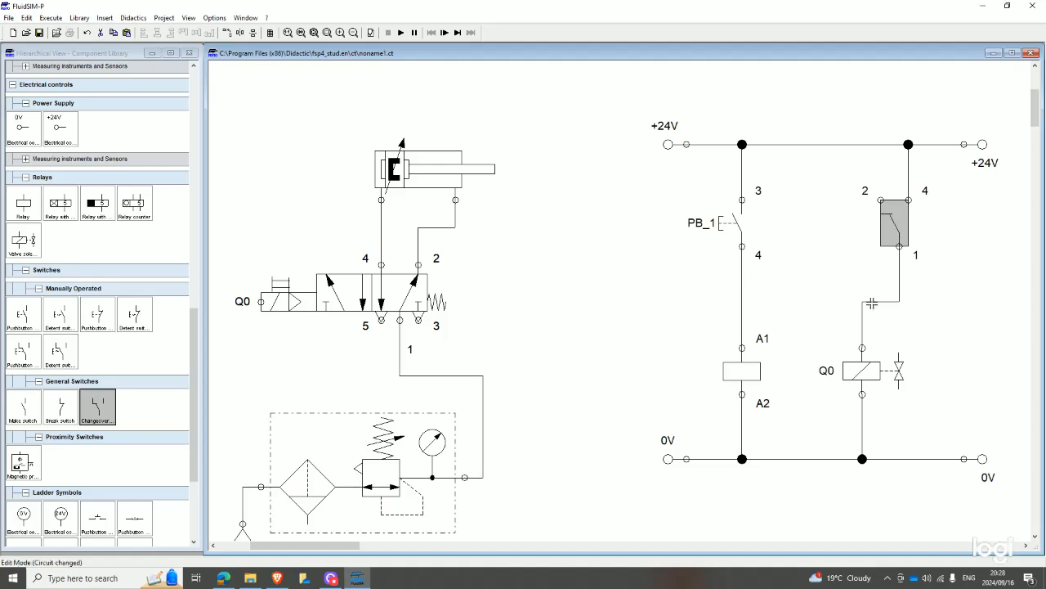
left_click_drag(864, 321, 898, 322)
left_click_drag(858, 372, 895, 373)
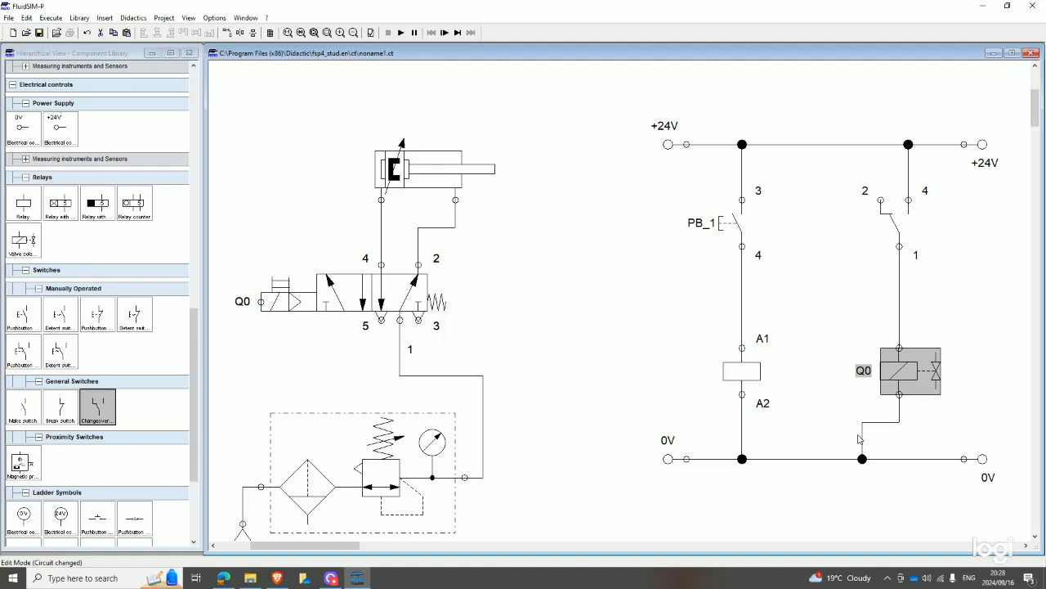
left_click_drag(865, 442, 899, 459)
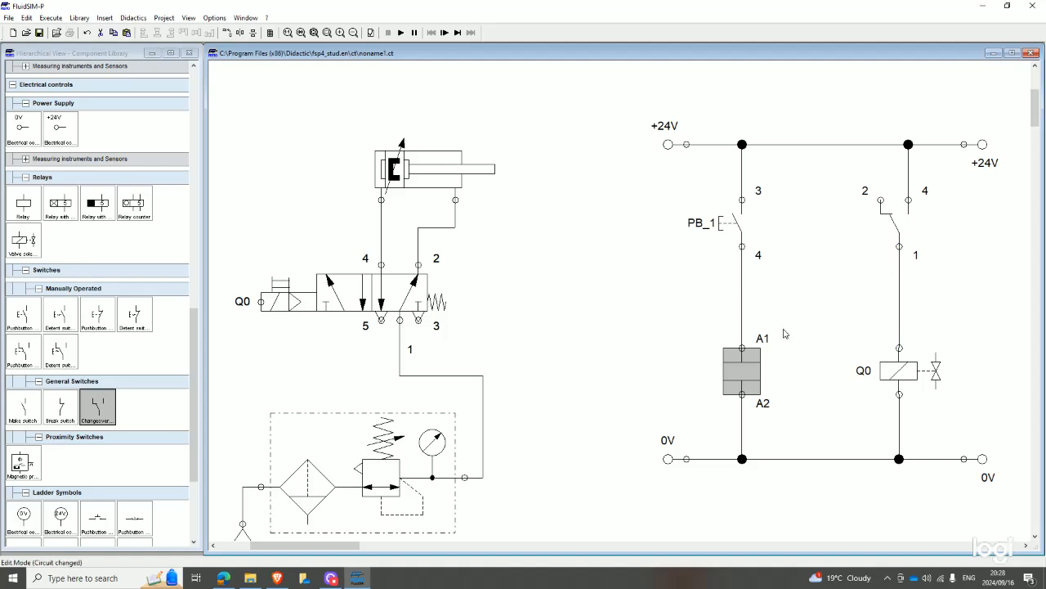
Label both the relay coil below PB_1 and the changeover switch above solenoid Q0 as R1.
double_click(752, 373)
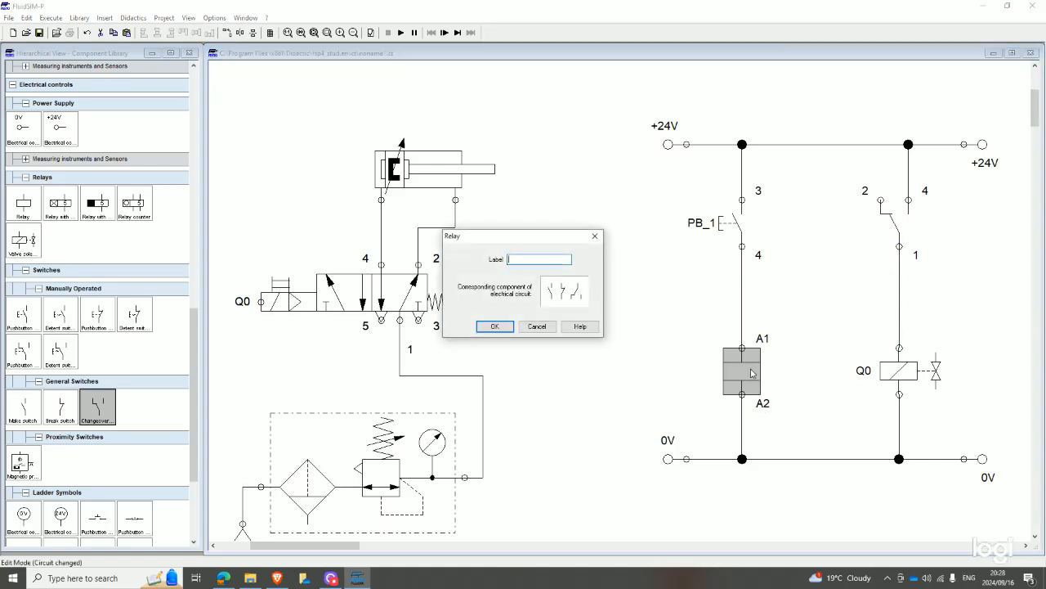
key("Return")
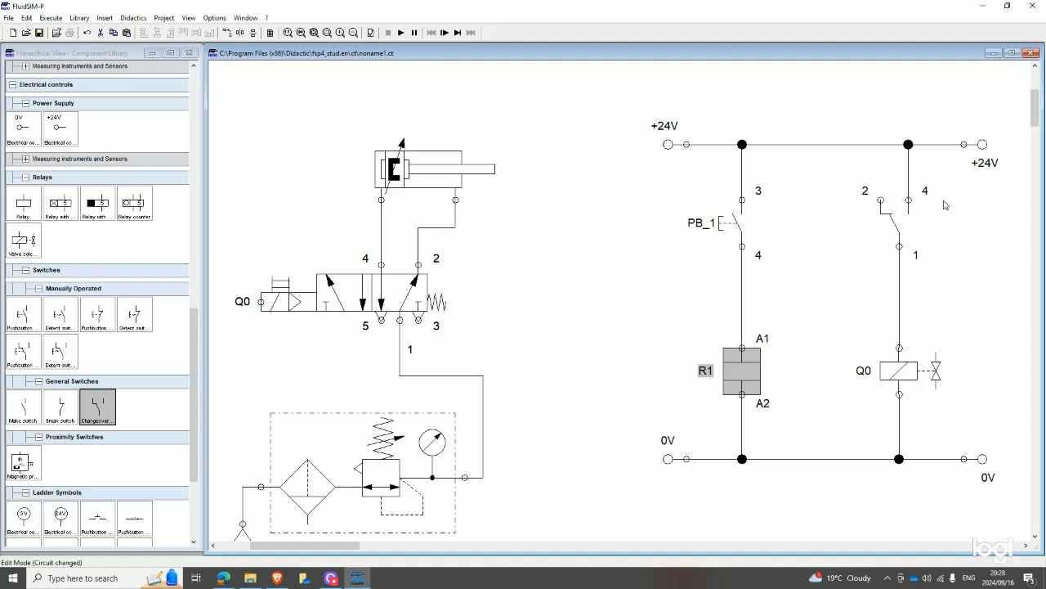
left_click(893, 220)
double_click(893, 220)
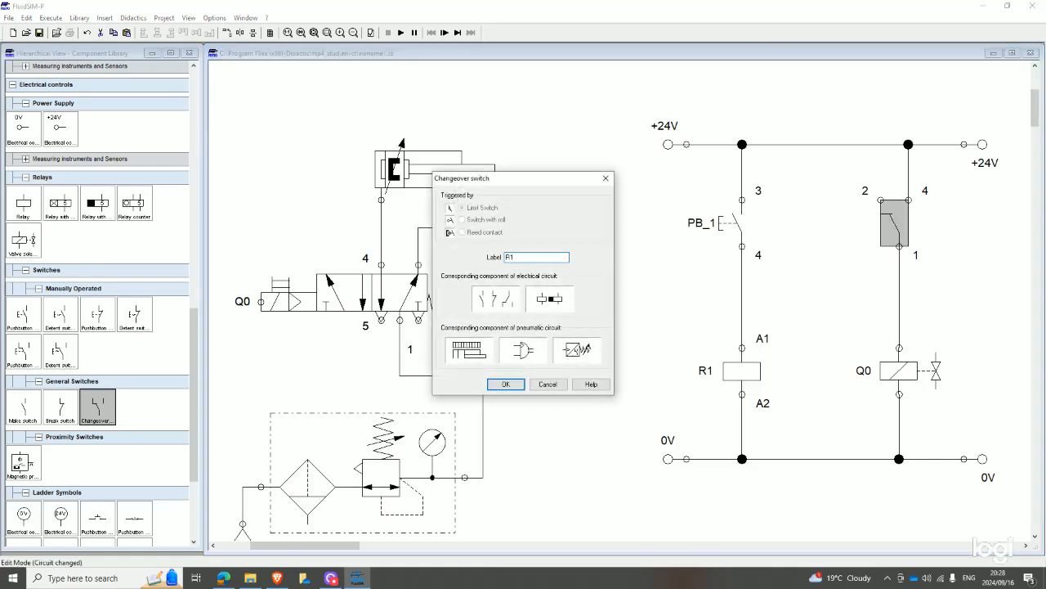
key("Return")
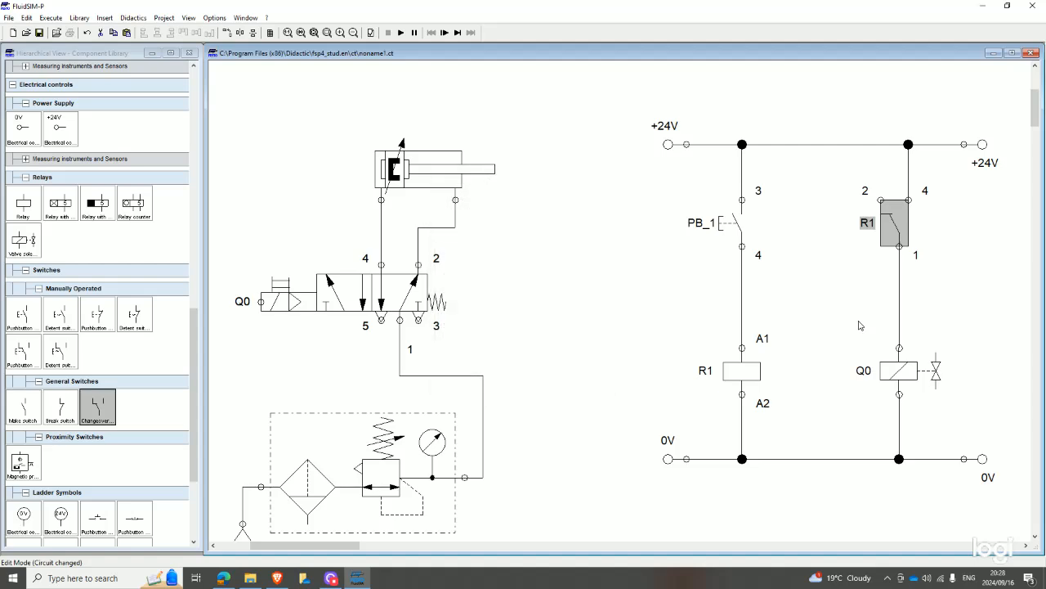
left_click(862, 339)
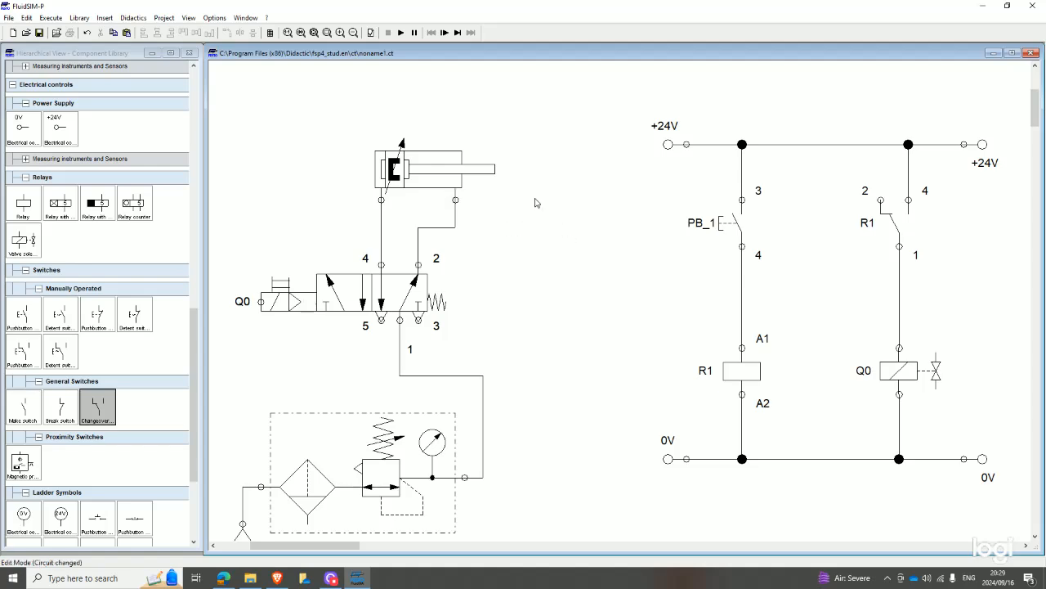
Start the simulation and actuate pushbutton PB_1 repeatedly to test the relay control of the cylinder.
left_click(401, 33)
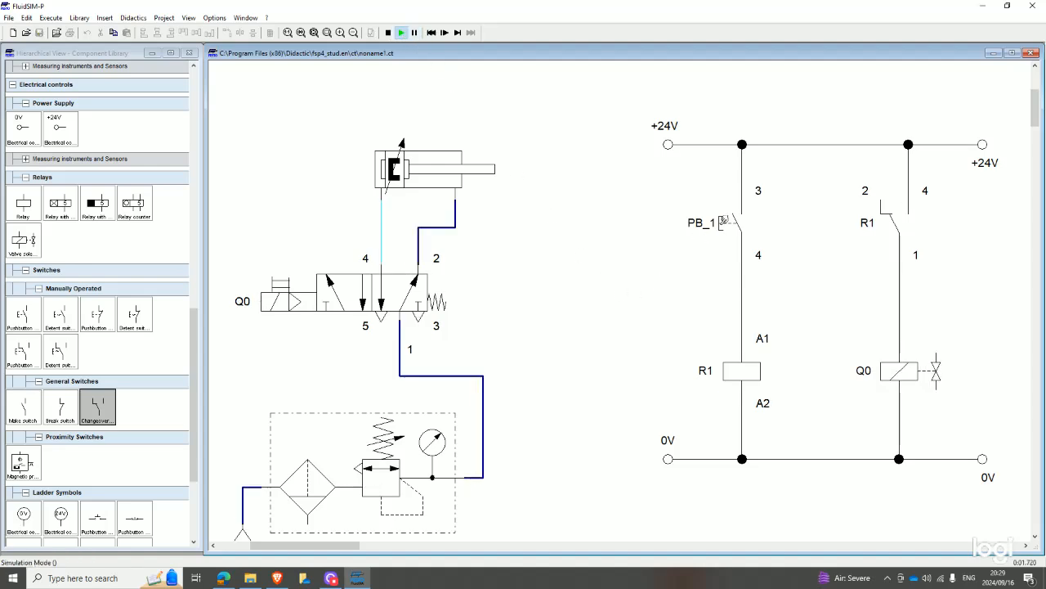
left_click(727, 219)
left_click(720, 217)
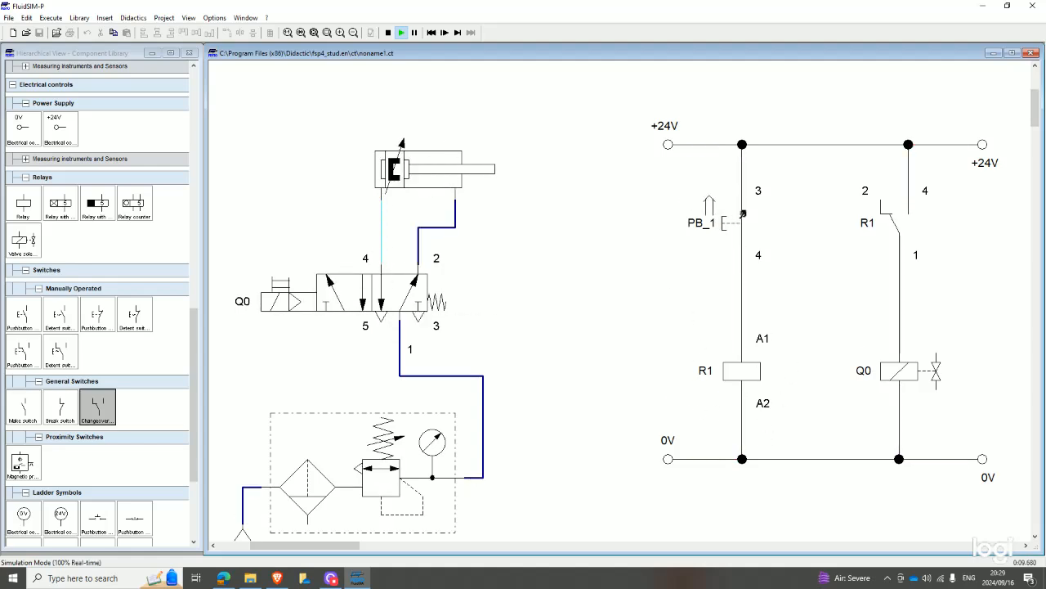
left_click(742, 214)
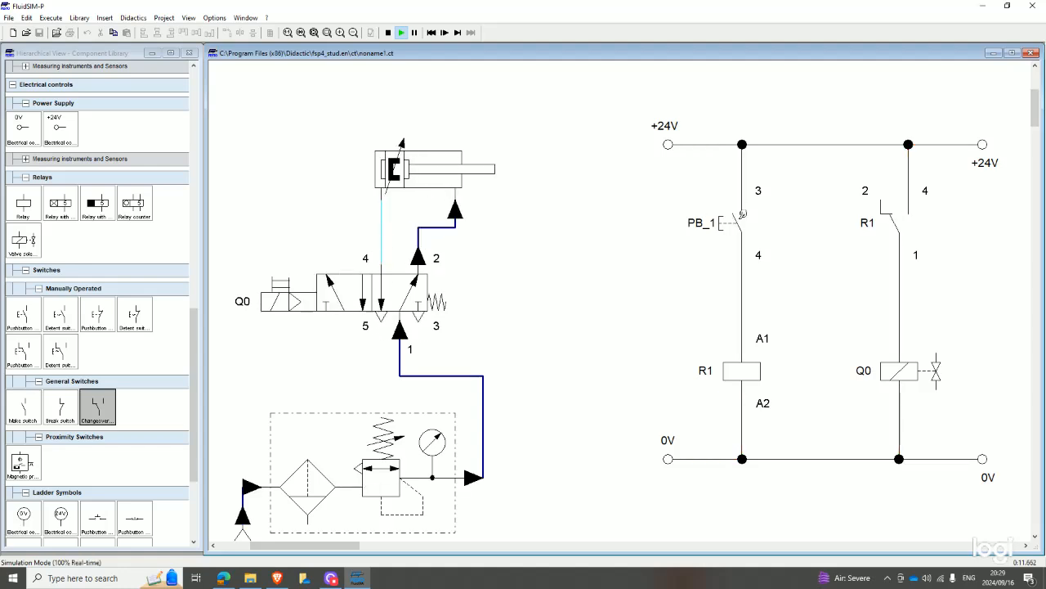
left_click(742, 215)
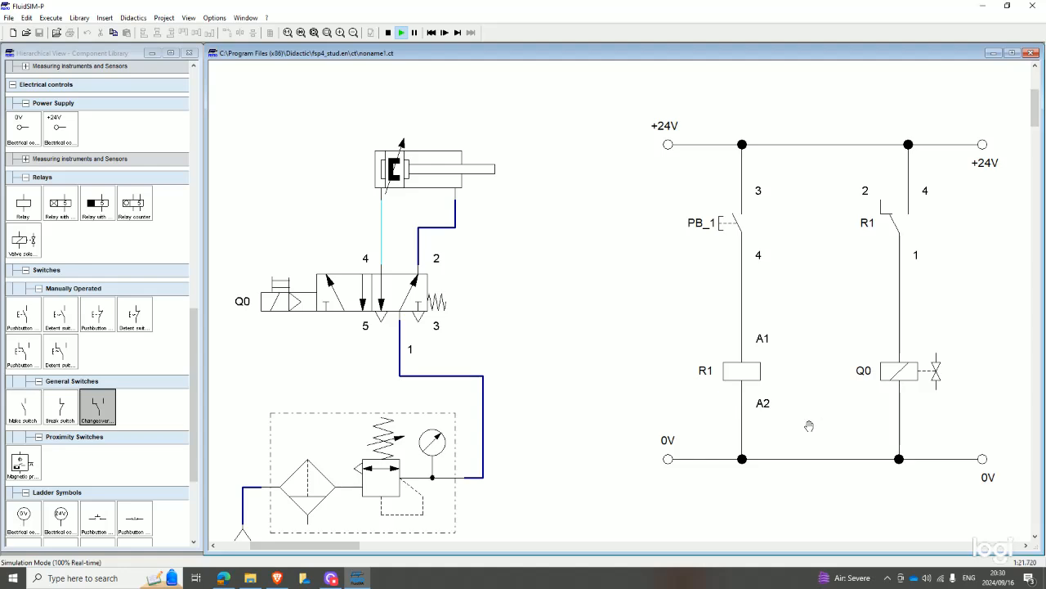
scroll(932, 378, "down", 3)
scroll(971, 430, "up", 3)
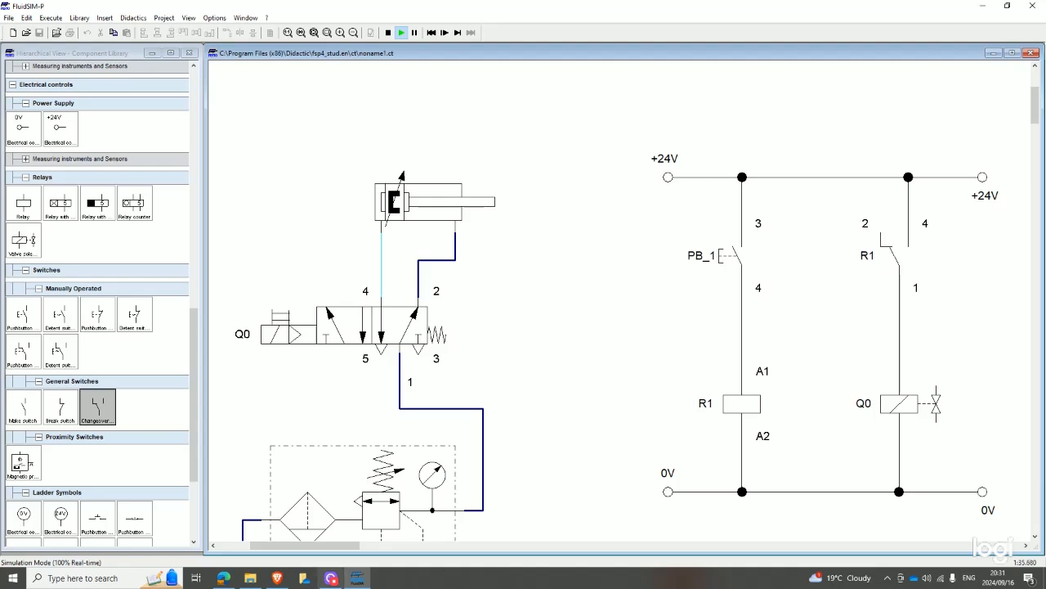
left_click(328, 580)
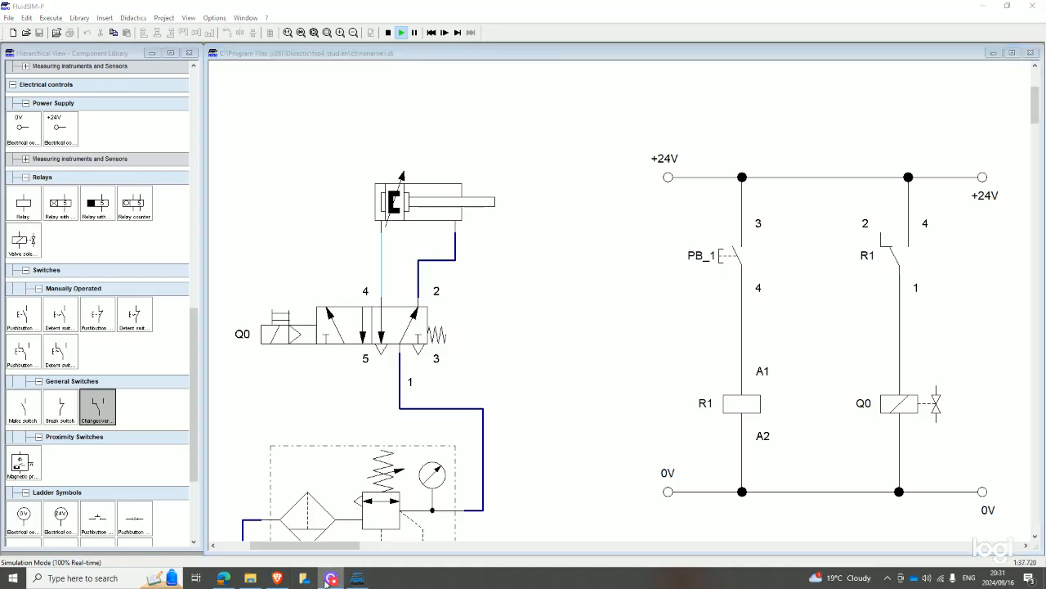